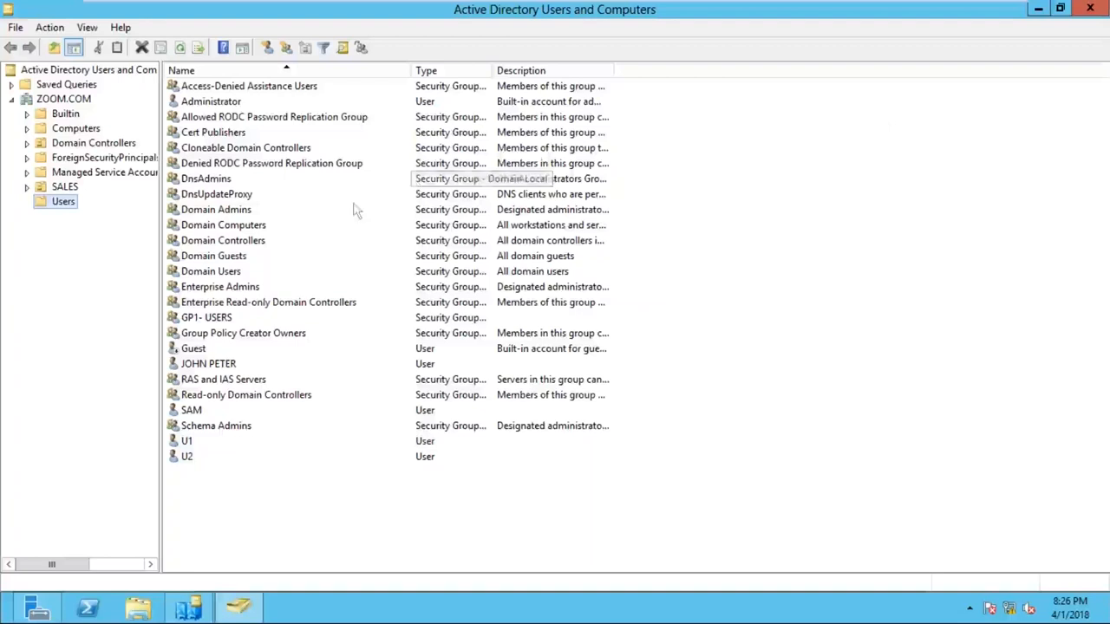
# - Start a new user in the Users container with first name and logon name U3
pyautogui.rightClick(69, 210)
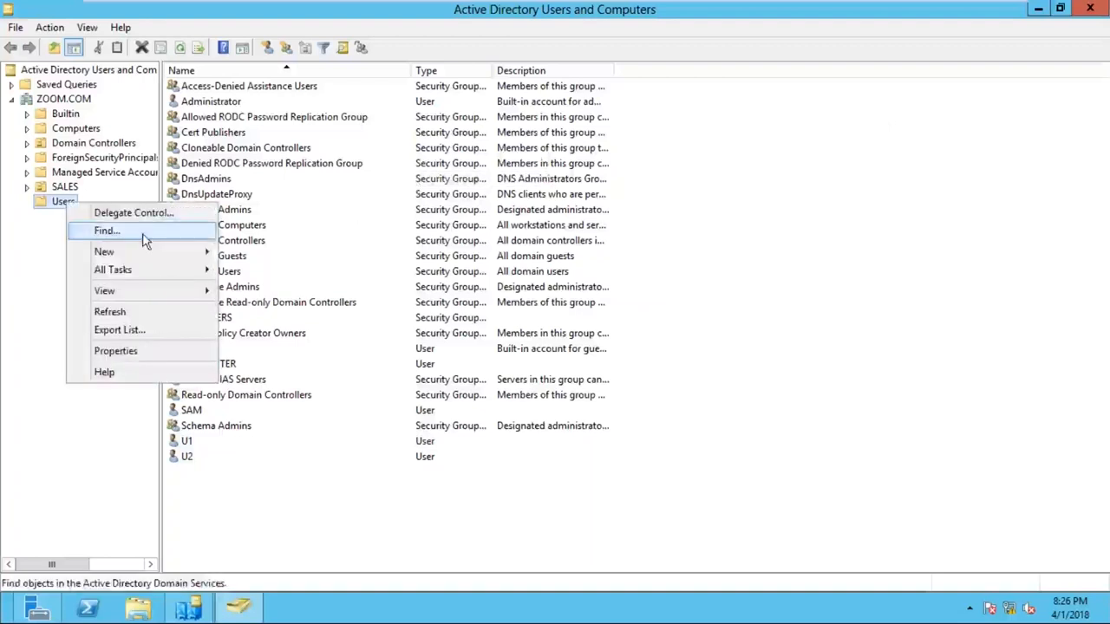
pyautogui.moveTo(164, 252)
pyautogui.click(297, 377)
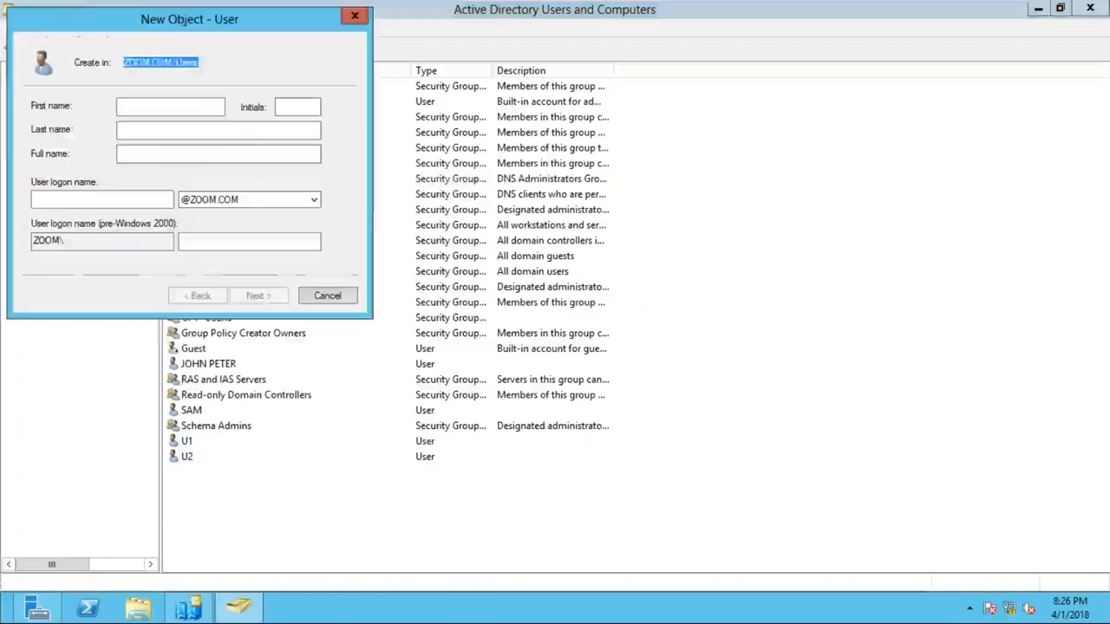
pyautogui.write('U3')
pyautogui.press('Tab')
pyautogui.press('Tab')
pyautogui.press('Tab')
pyautogui.press('Tab')
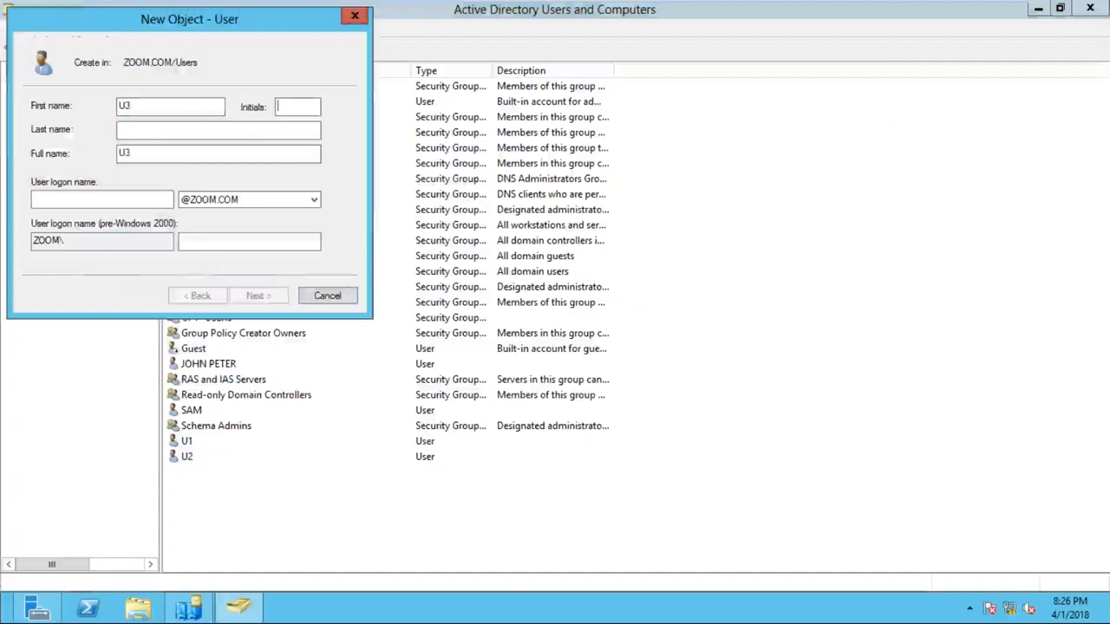
pyautogui.write('U3')
# - Give U3 a password, clear 'must change password at next logon', and create the account
pyautogui.press('Return')
pyautogui.press('capslock')
pyautogui.write('Password1')
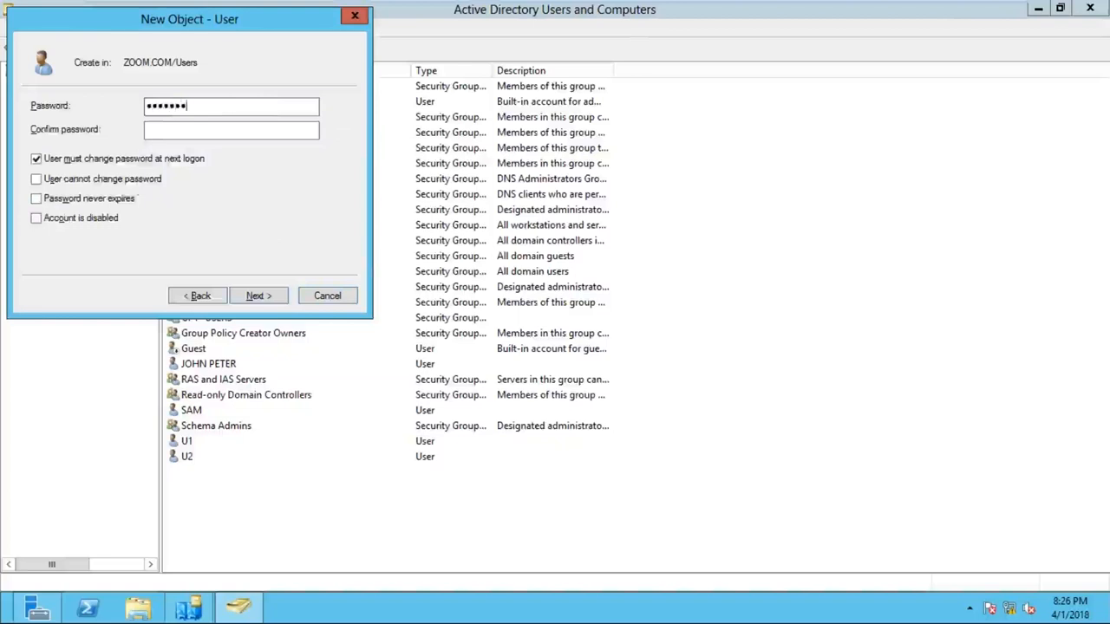
pyautogui.press('Tab')
pyautogui.write('Password1')
pyautogui.press('Tab')
pyautogui.press('space')
pyautogui.press('Return')
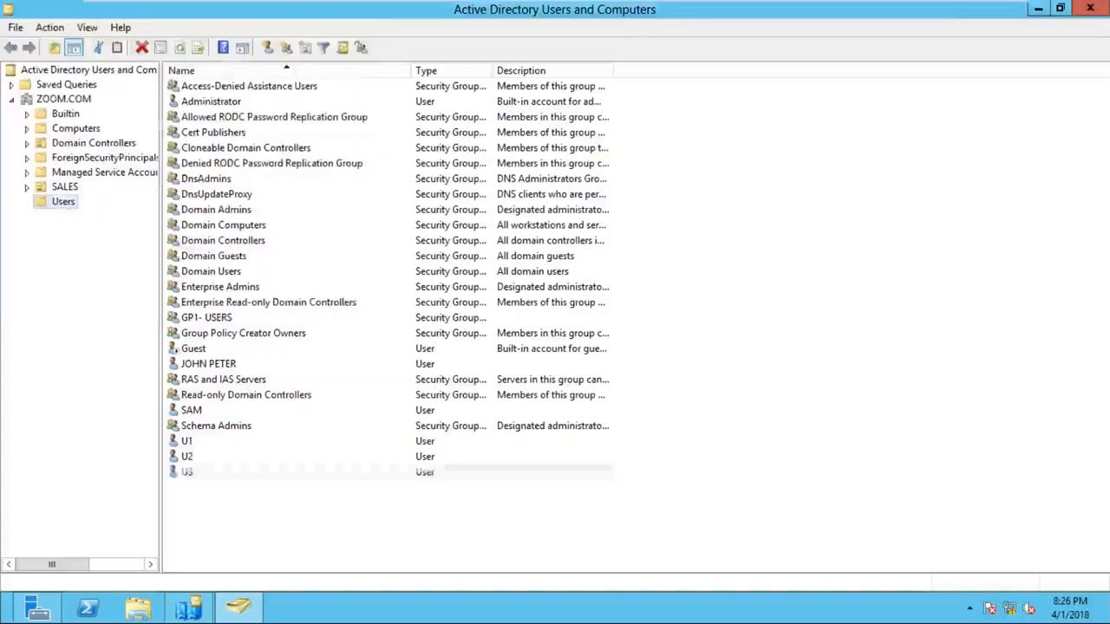
# - Reset U1's password without requiring a change at next logon, then reselect U1
pyautogui.click(212, 444)
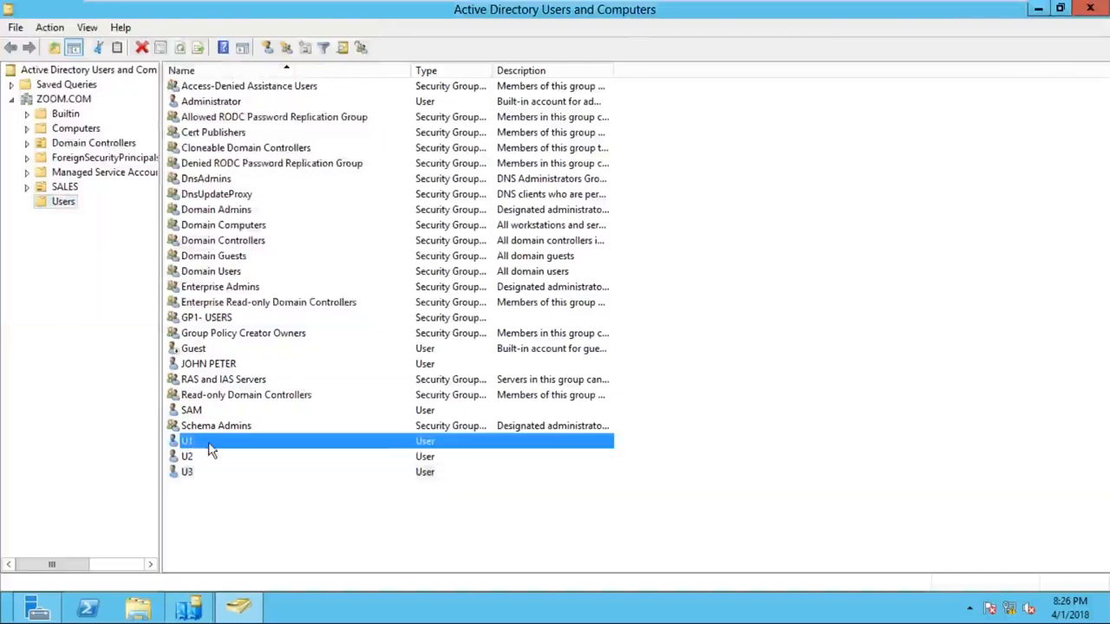
pyautogui.rightClick(215, 446)
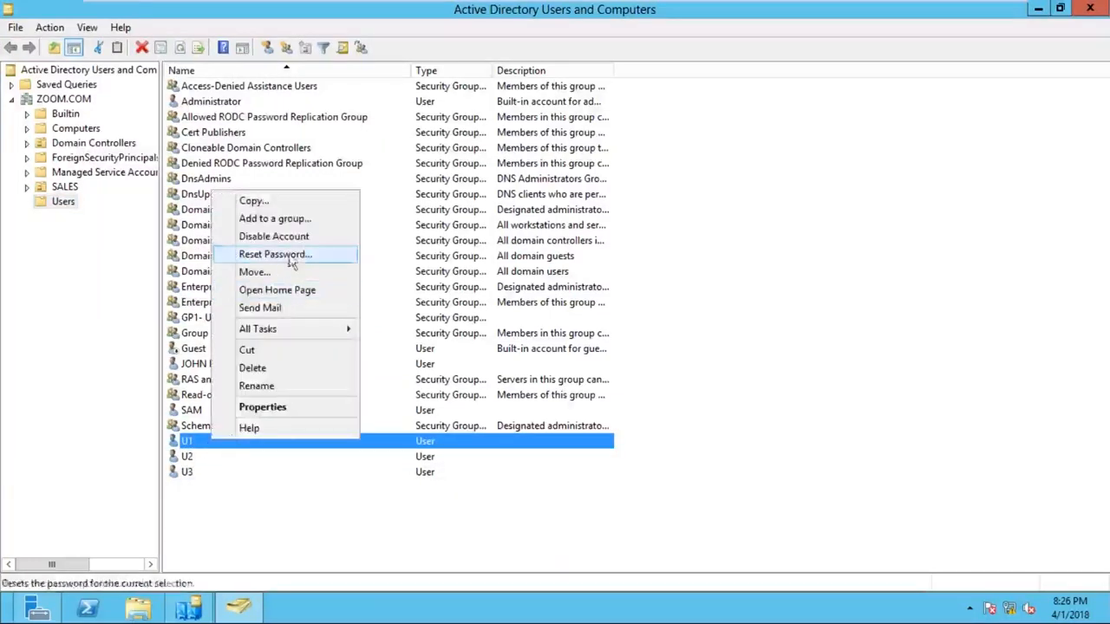
pyautogui.click(288, 257)
pyautogui.write('••••')
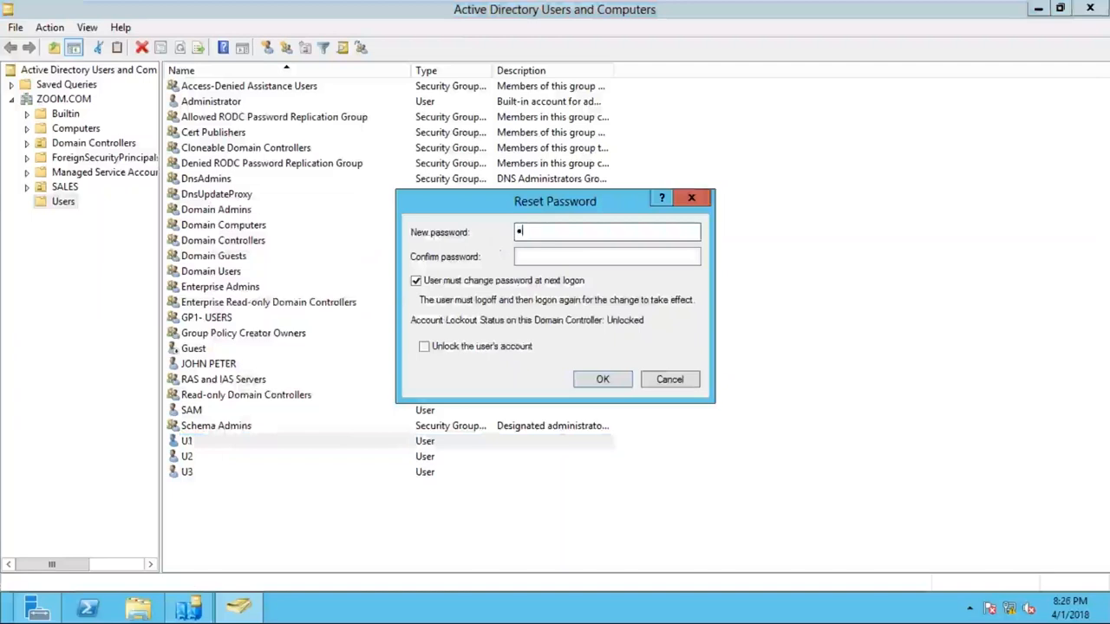
pyautogui.write('•••')
pyautogui.press('Tab')
pyautogui.write('•••••••')
pyautogui.press('Tab')
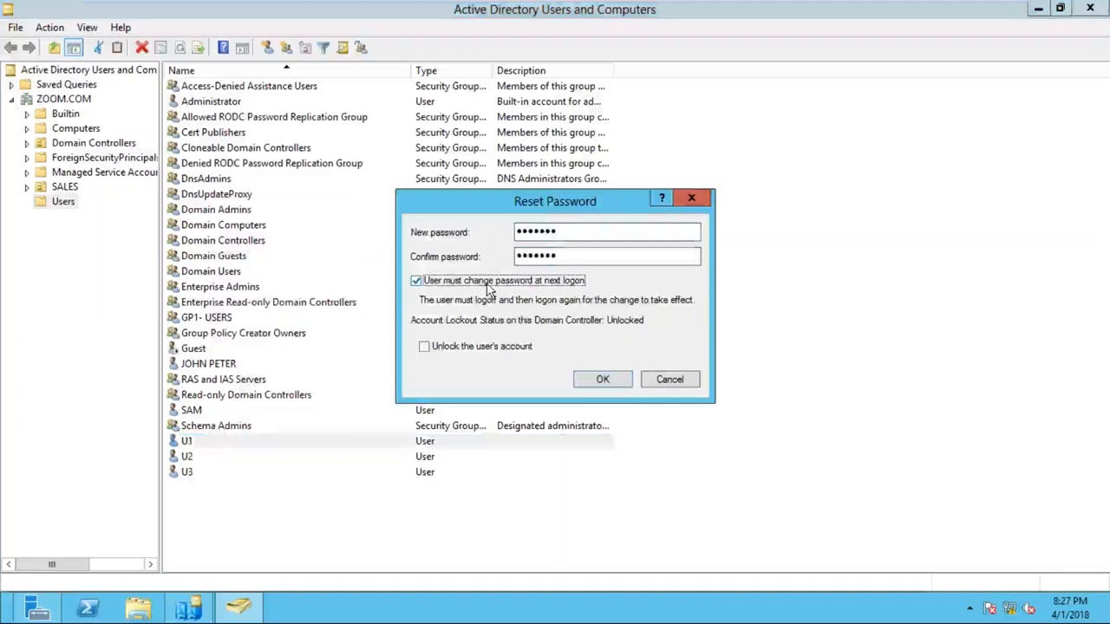
pyautogui.click(616, 379)
pyautogui.press('Return')
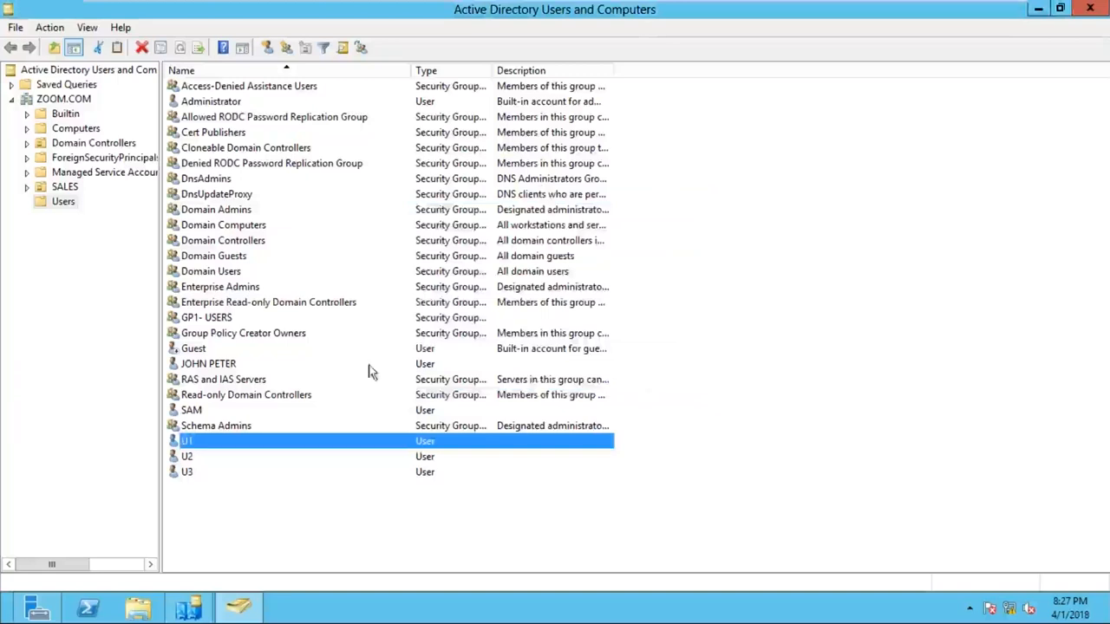
pyautogui.click(209, 508)
pyautogui.click(202, 443)
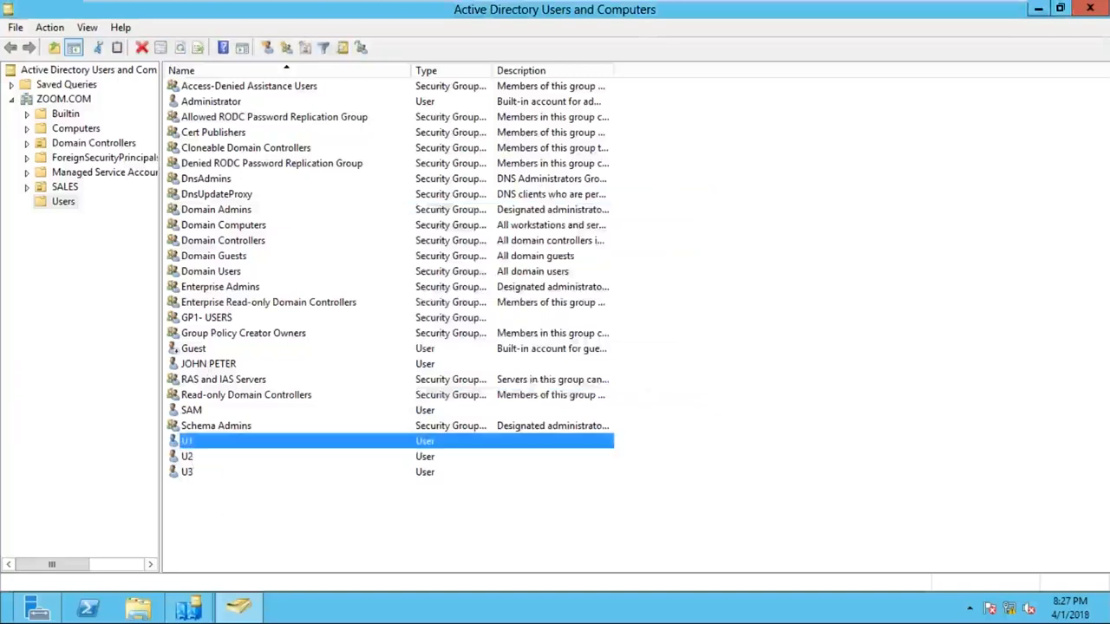
# - Show the Domain Controllers container with SYS1 and bring up its context menu
pyautogui.click(196, 444)
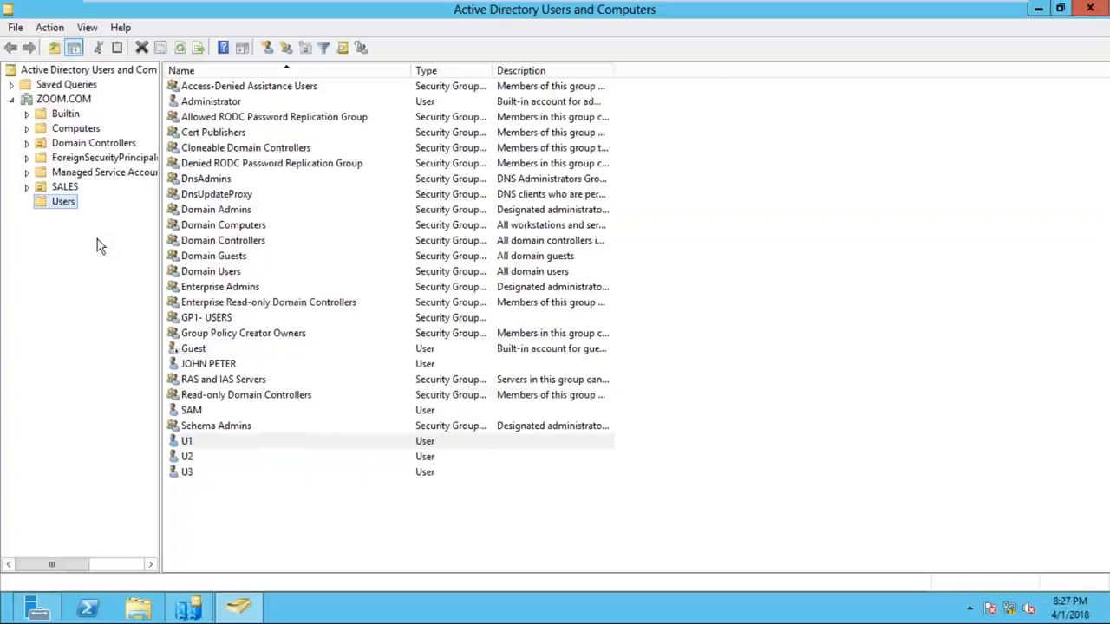
pyautogui.click(76, 156)
pyautogui.click(75, 148)
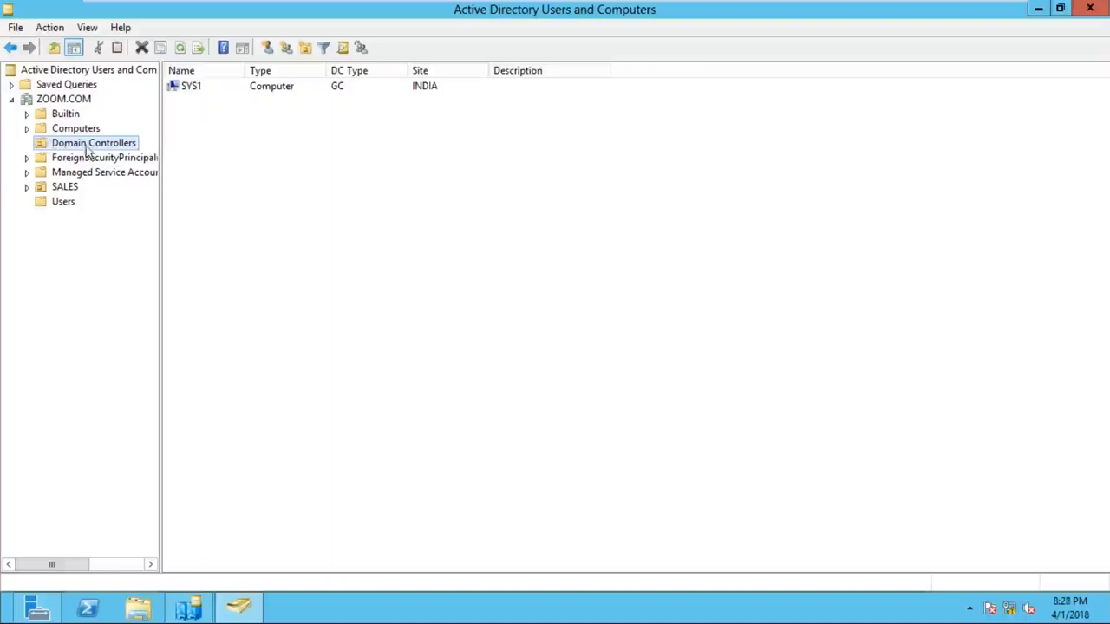
pyautogui.rightClick(120, 143)
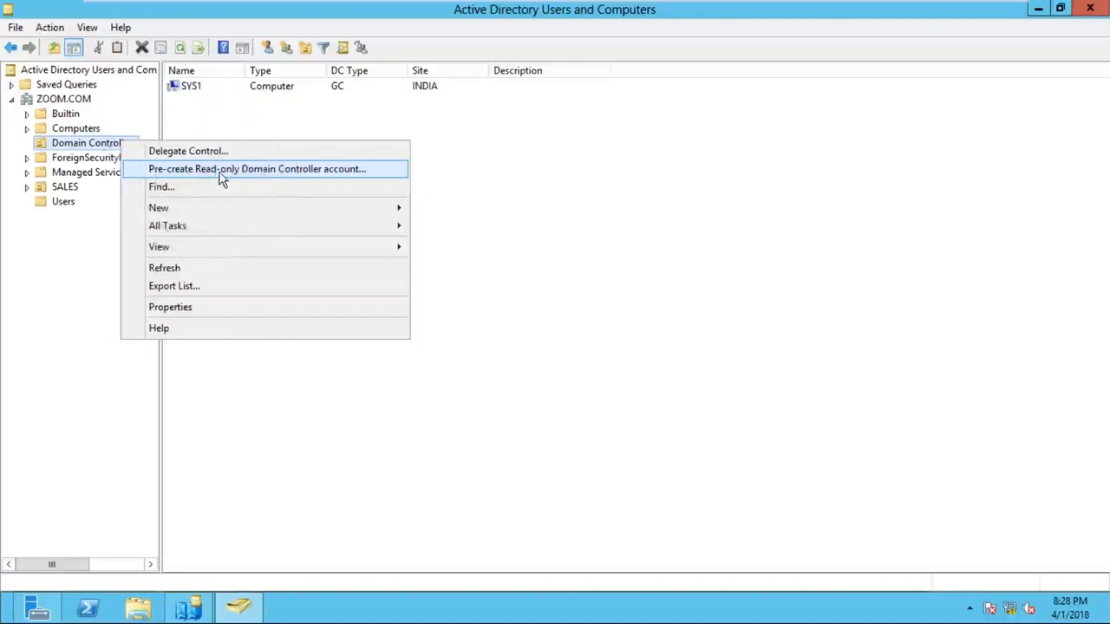
# - Launch the Pre-create Read-only Domain Controller account wizard and advance to the computer name page
pyautogui.click(220, 172)
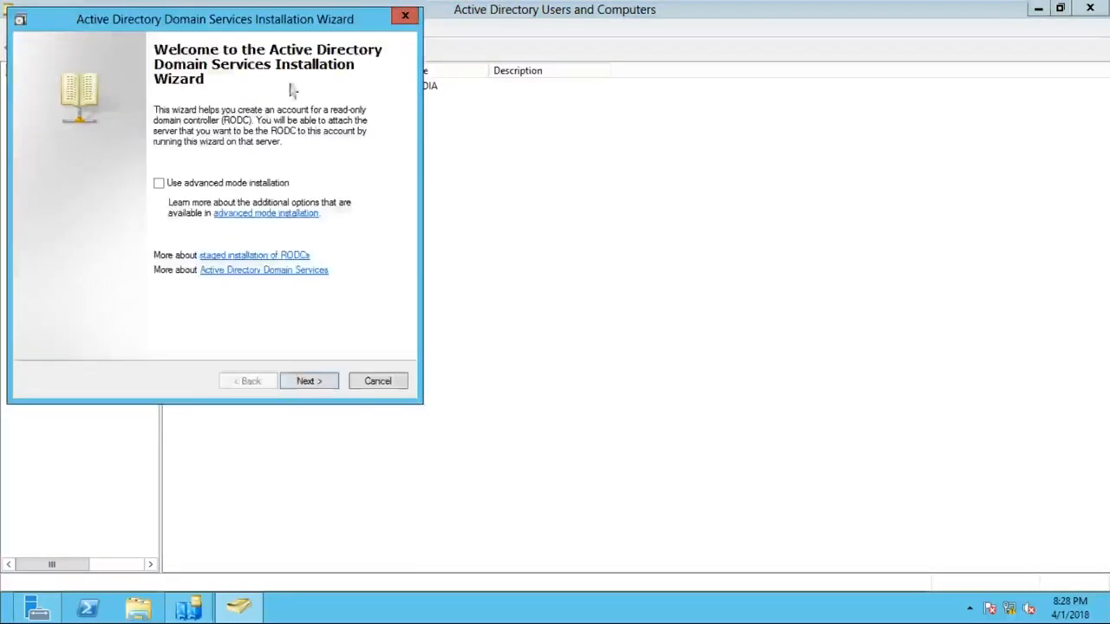
pyautogui.moveTo(230, 26); pyautogui.dragTo(590, 44)
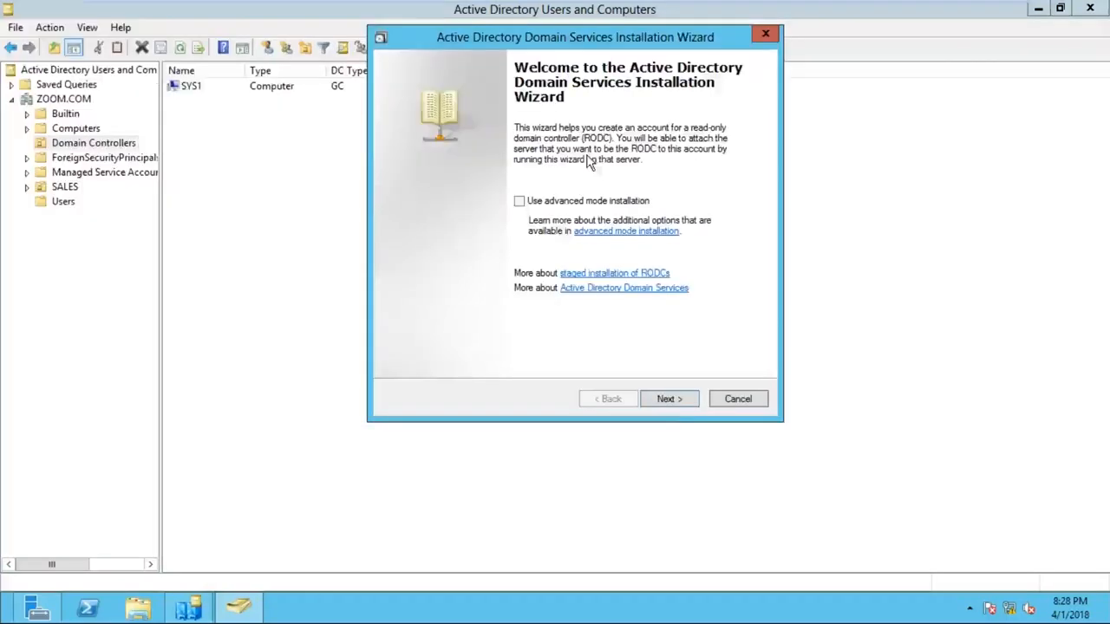
pyautogui.click(690, 406)
pyautogui.click(672, 401)
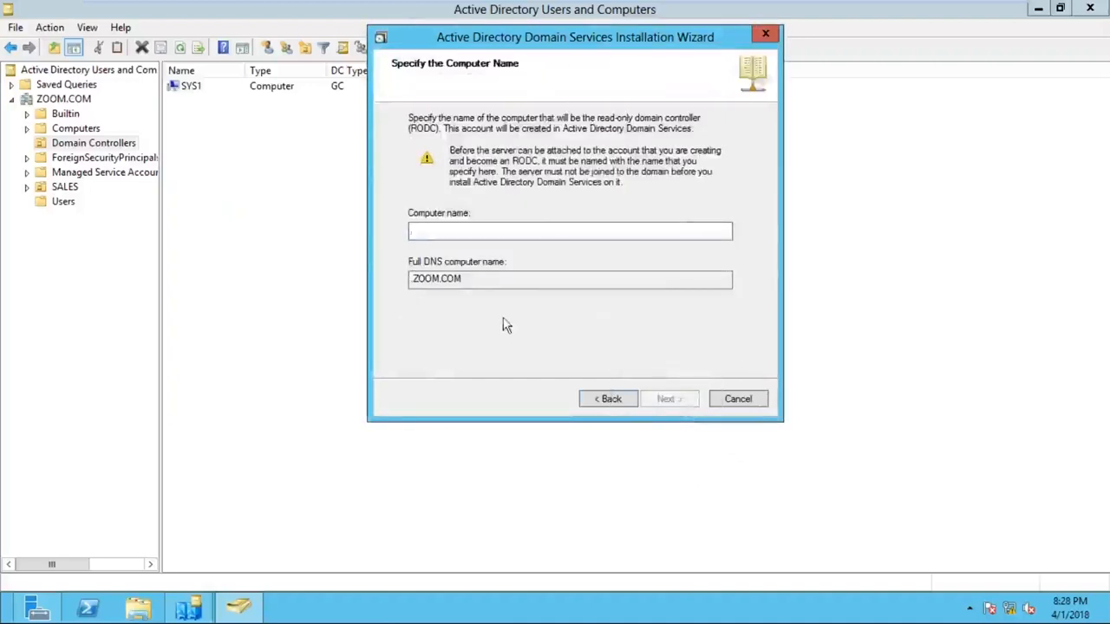
# - Enter SYS2 as the read-only domain controller's computer name and continue
pyautogui.click(447, 230)
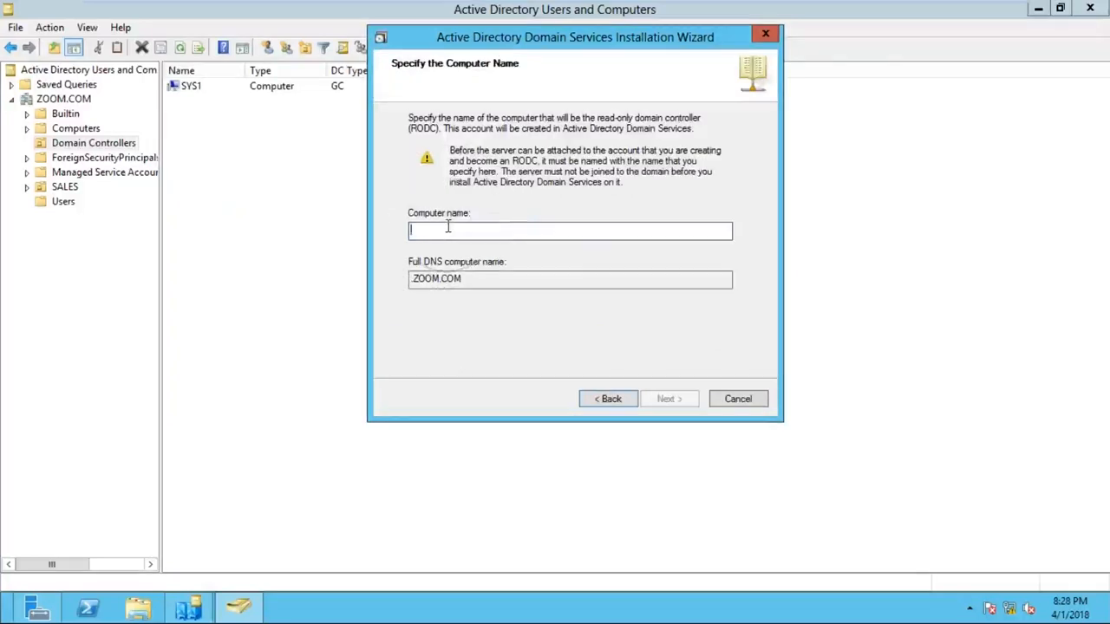
pyautogui.click(434, 141)
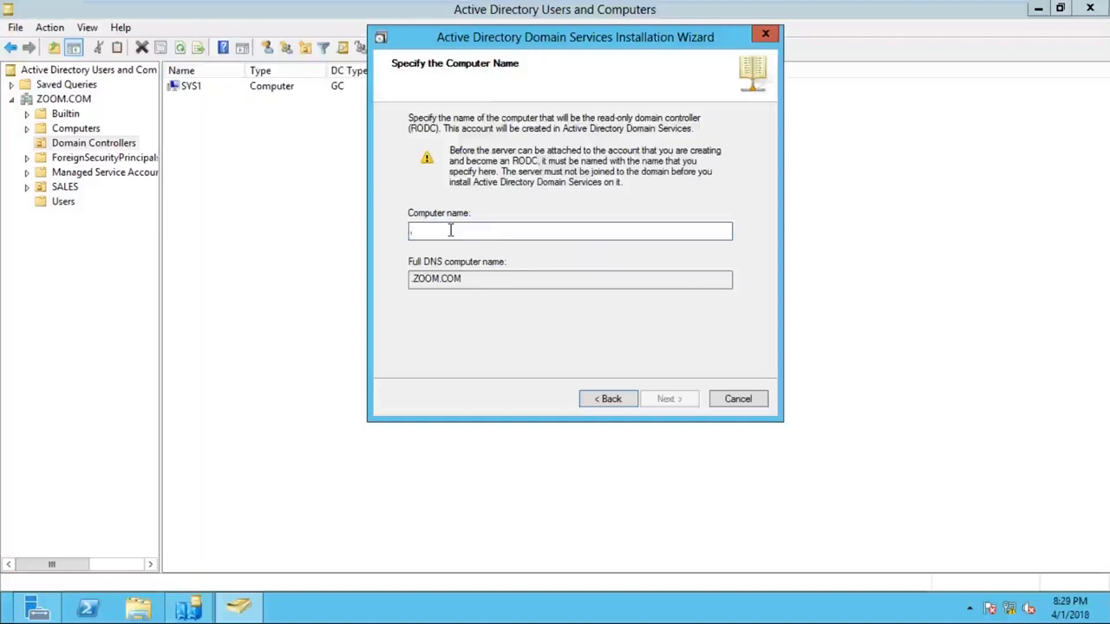
pyautogui.write('sys')
pyautogui.press('BackSpace')
pyautogui.press('BackSpace')
pyautogui.press('BackSpace')
pyautogui.write('SYS')
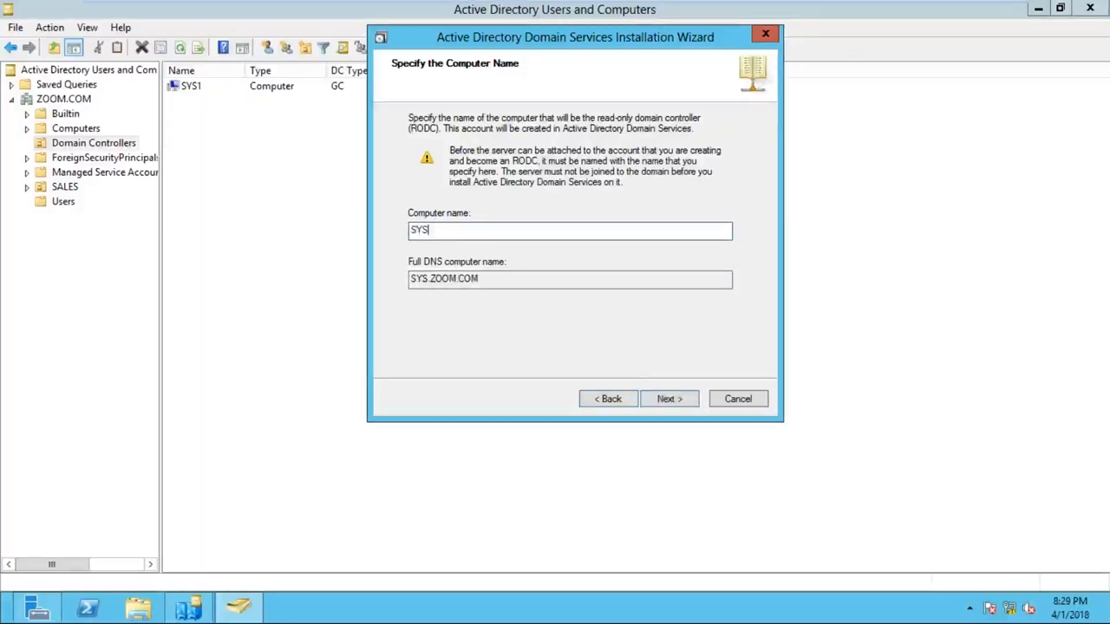
pyautogui.write('2')
pyautogui.click(663, 400)
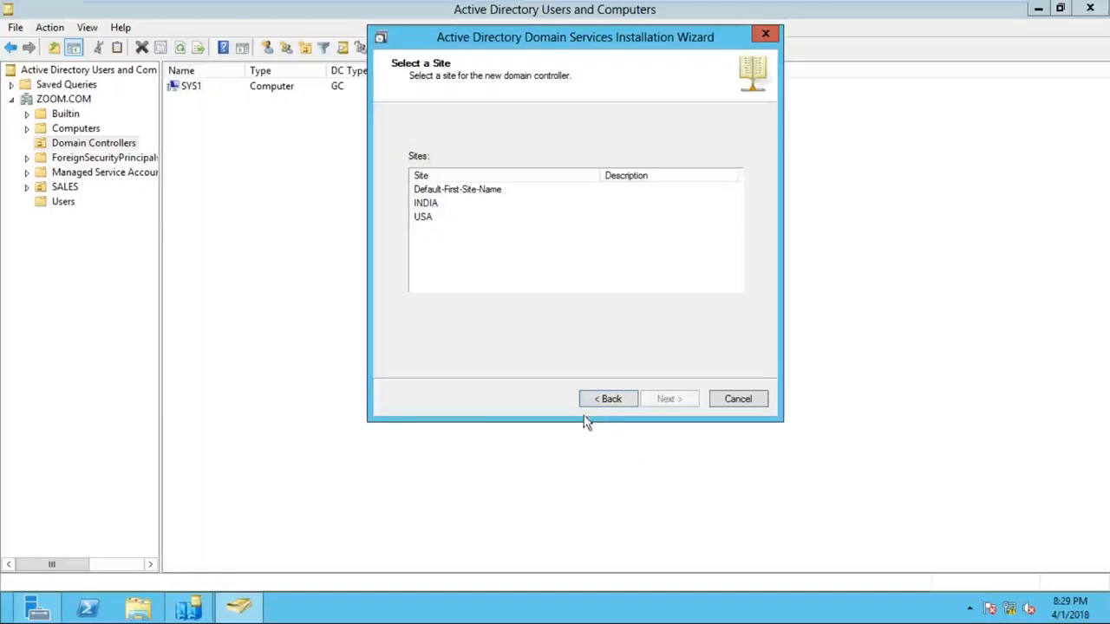
# - Choose USA as the site for the SYS2 RODC and continue
pyautogui.click(426, 217)
pyautogui.click(431, 225)
pyautogui.click(466, 195)
pyautogui.click(425, 223)
pyautogui.click(424, 224)
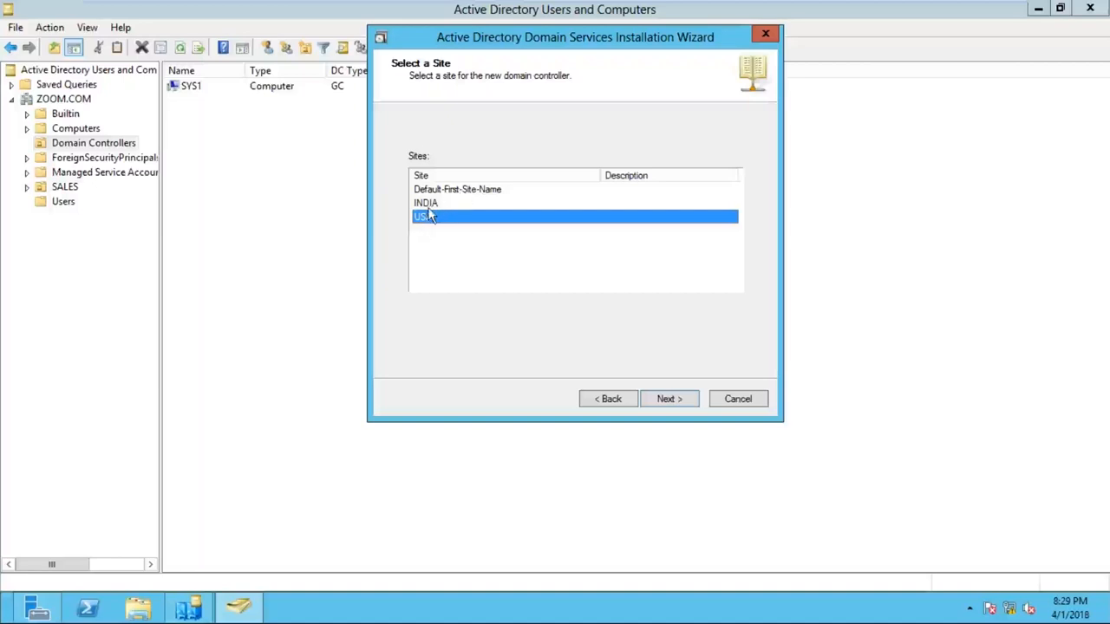
pyautogui.click(438, 191)
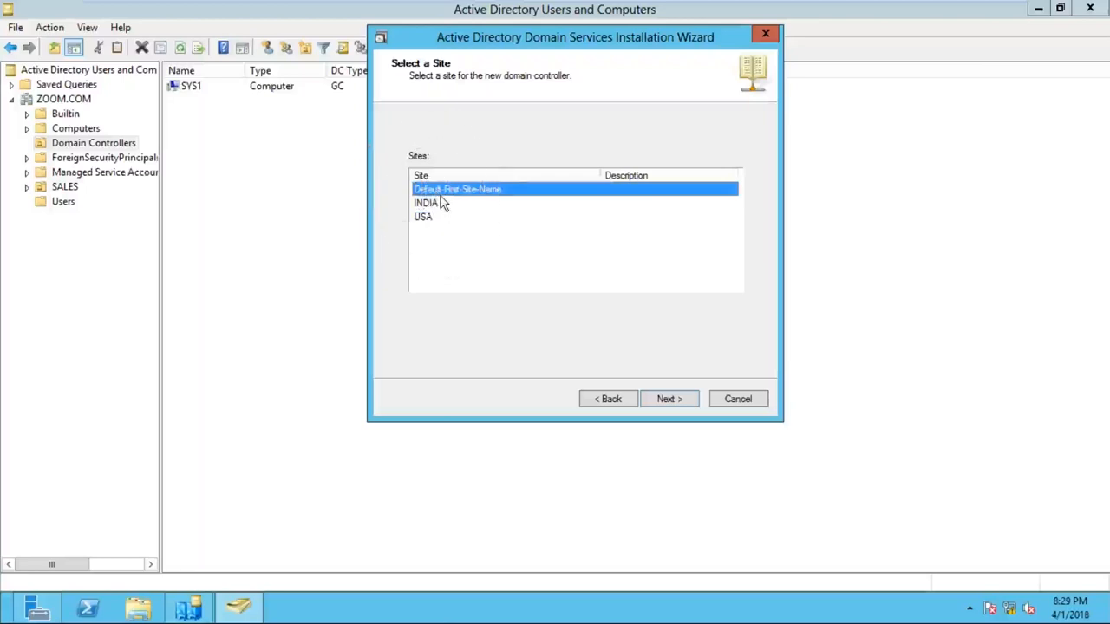
pyautogui.click(424, 221)
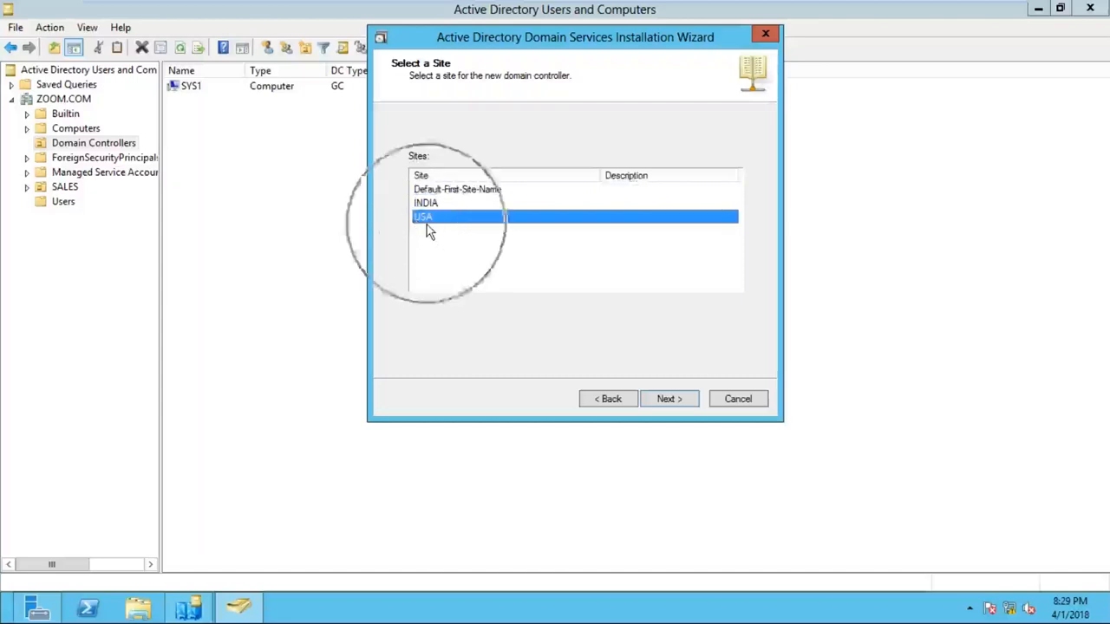
pyautogui.click(679, 402)
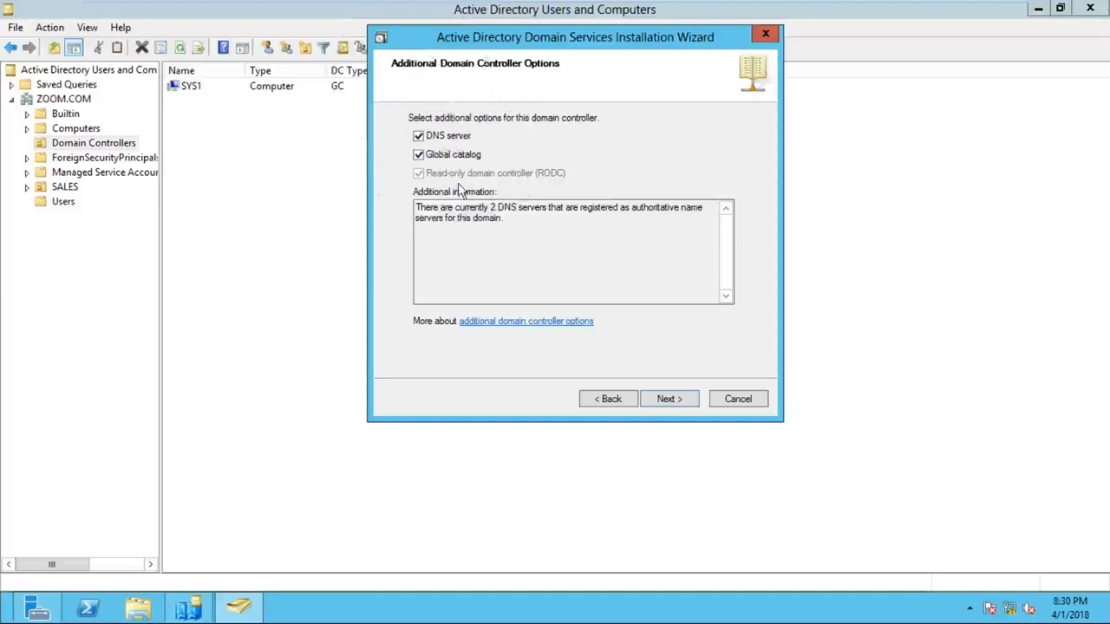
# - Accept the DNS server and Global catalog options as checked and continue
pyautogui.click(694, 409)
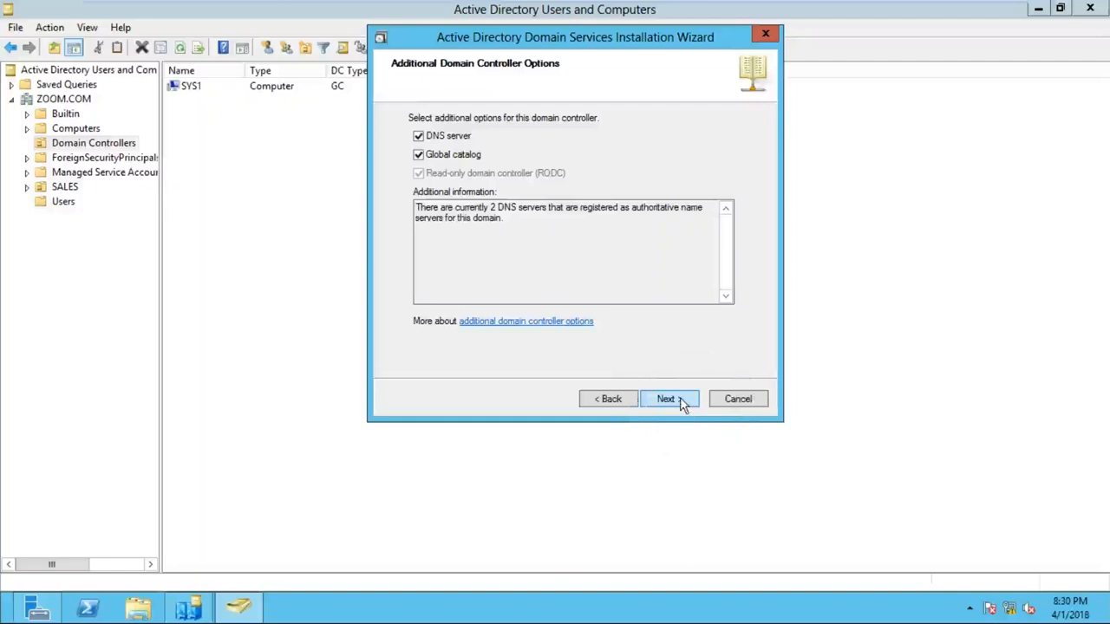
pyautogui.click(682, 402)
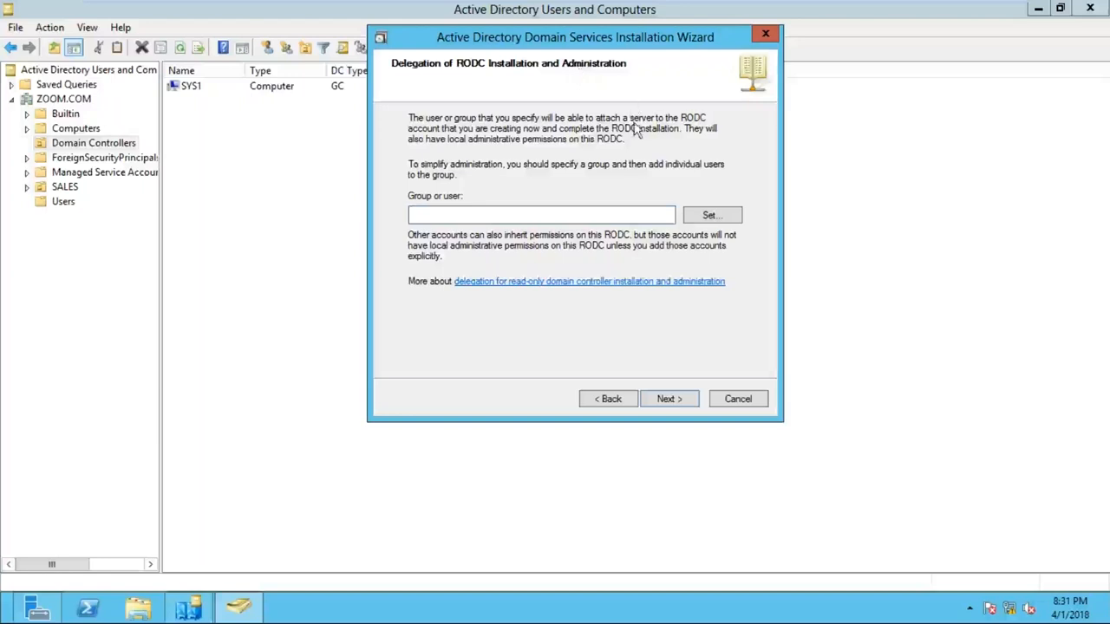
# - Delegate SYS2's RODC installation and administration to ZOOM\U1 and proceed through the summary
pyautogui.click(710, 216)
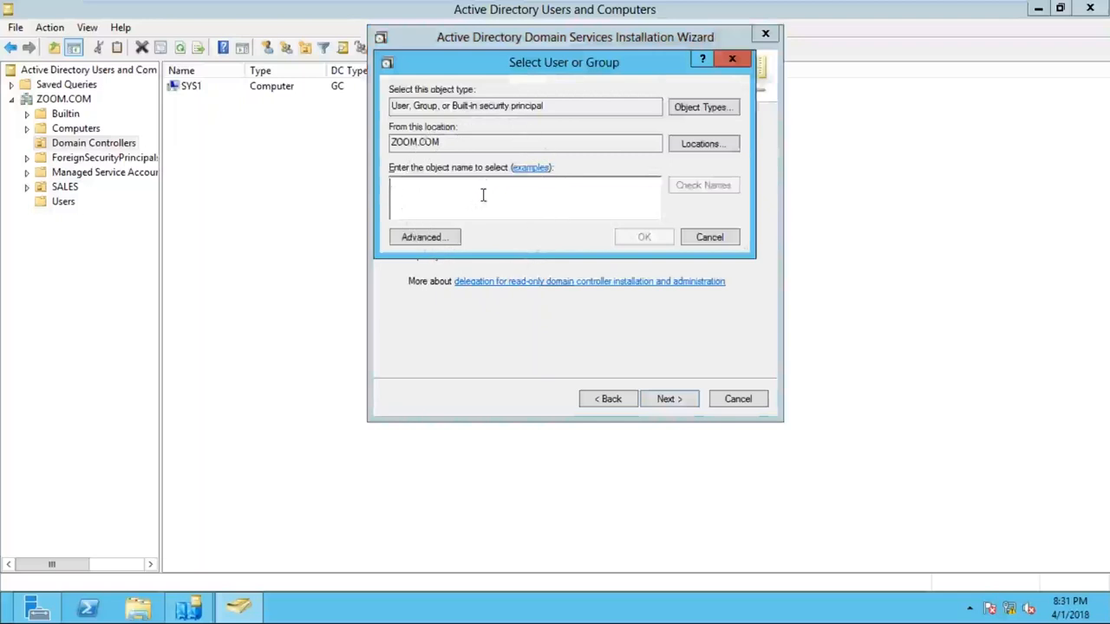
pyautogui.write('S1')
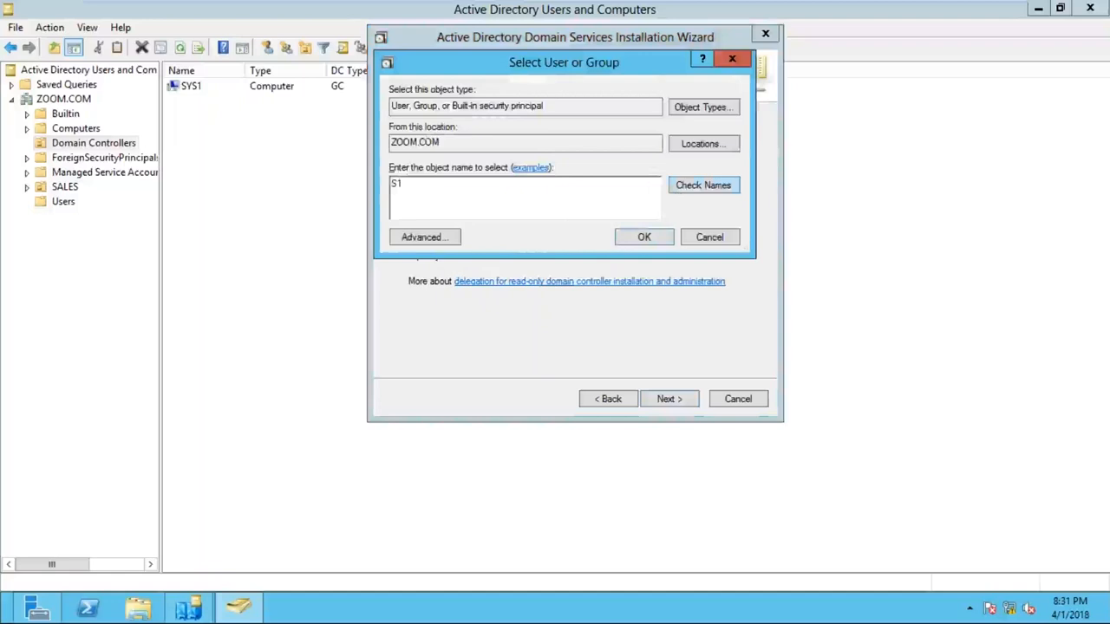
pyautogui.moveTo(405, 184); pyautogui.dragTo(207, 186)
pyautogui.write('U1')
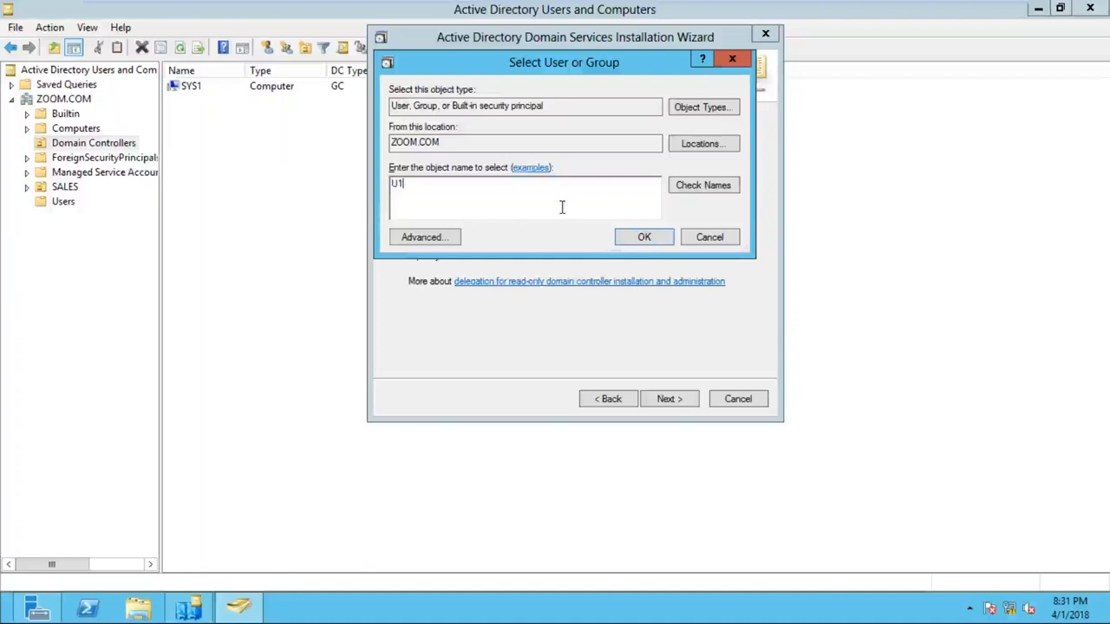
pyautogui.click(508, 189)
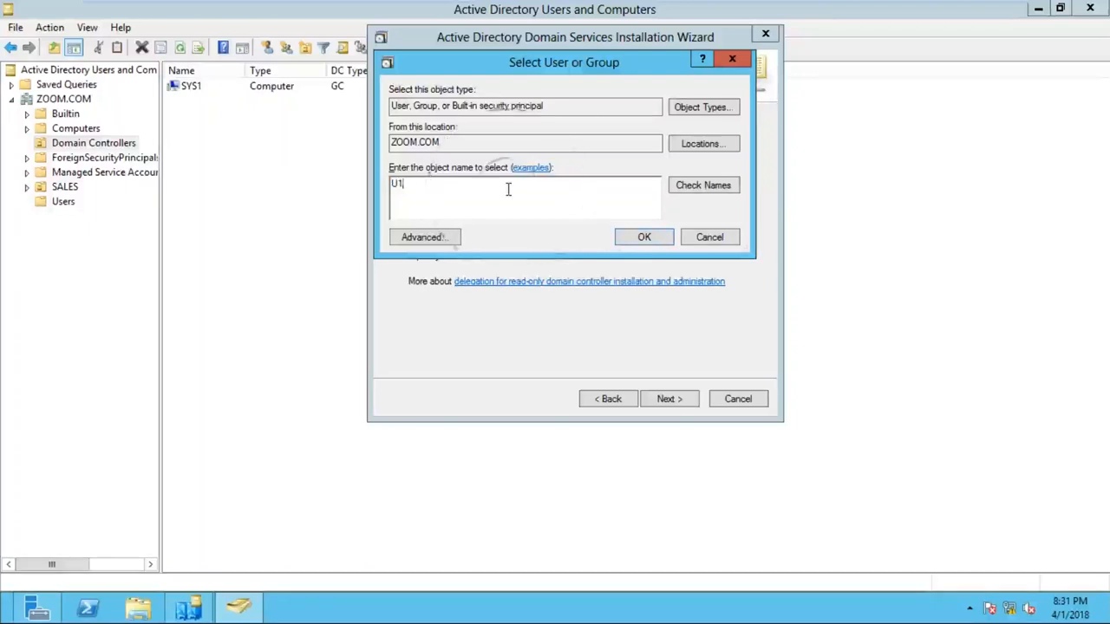
pyautogui.click(646, 237)
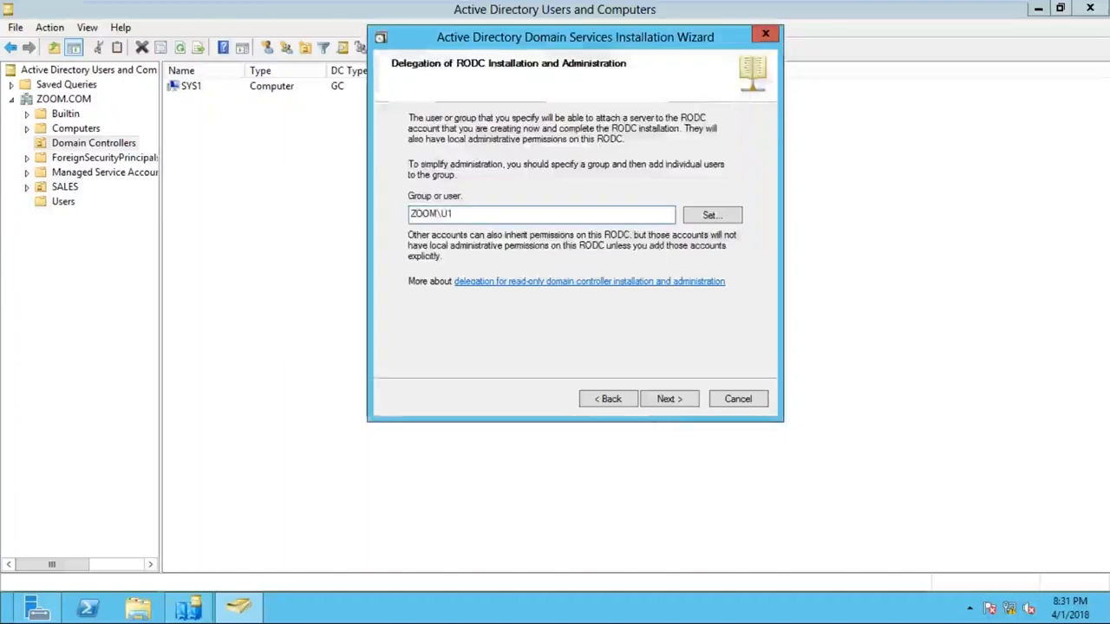
pyautogui.click(668, 411)
pyautogui.click(215, 121)
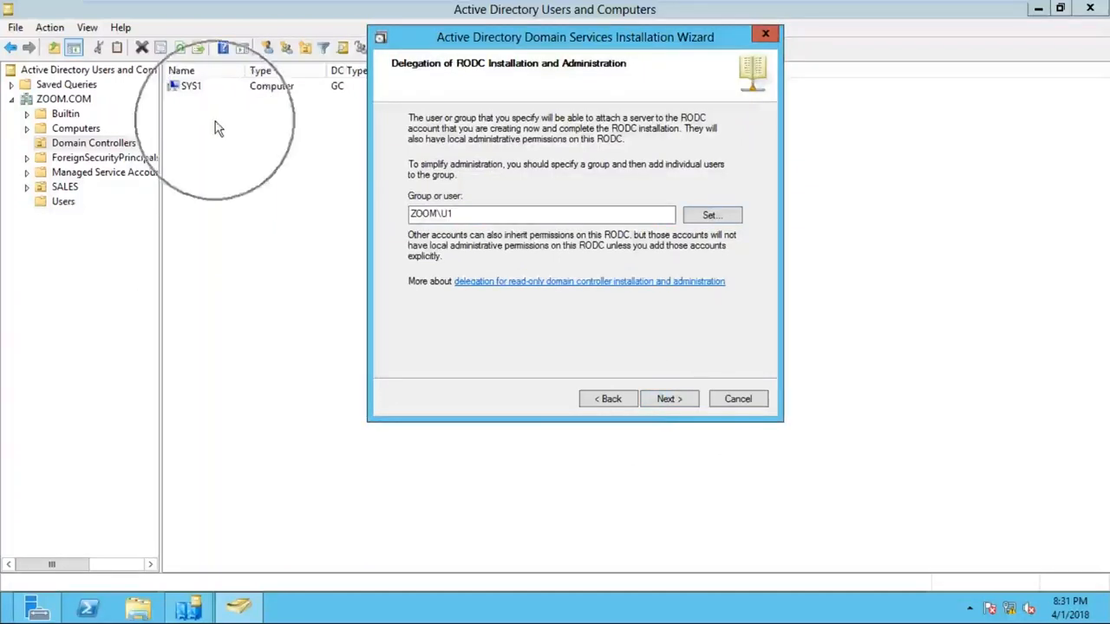
pyautogui.click(685, 400)
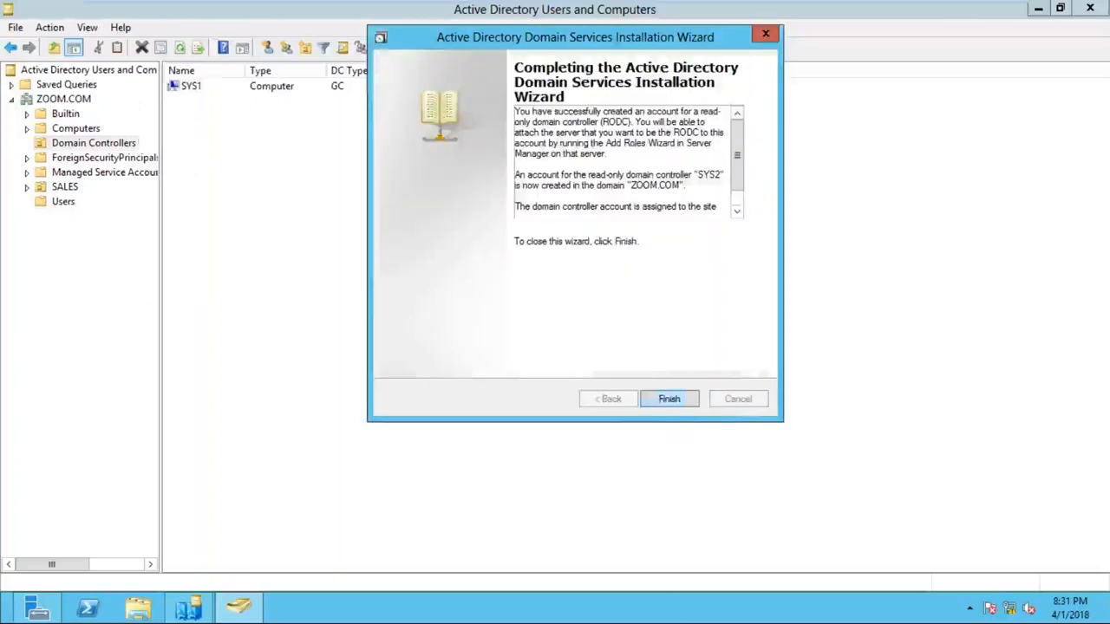
# - Finish the wizard and widen DC Type to show SYS2 as Unoccupied DC Account (Read-only, GC)
pyautogui.click(673, 401)
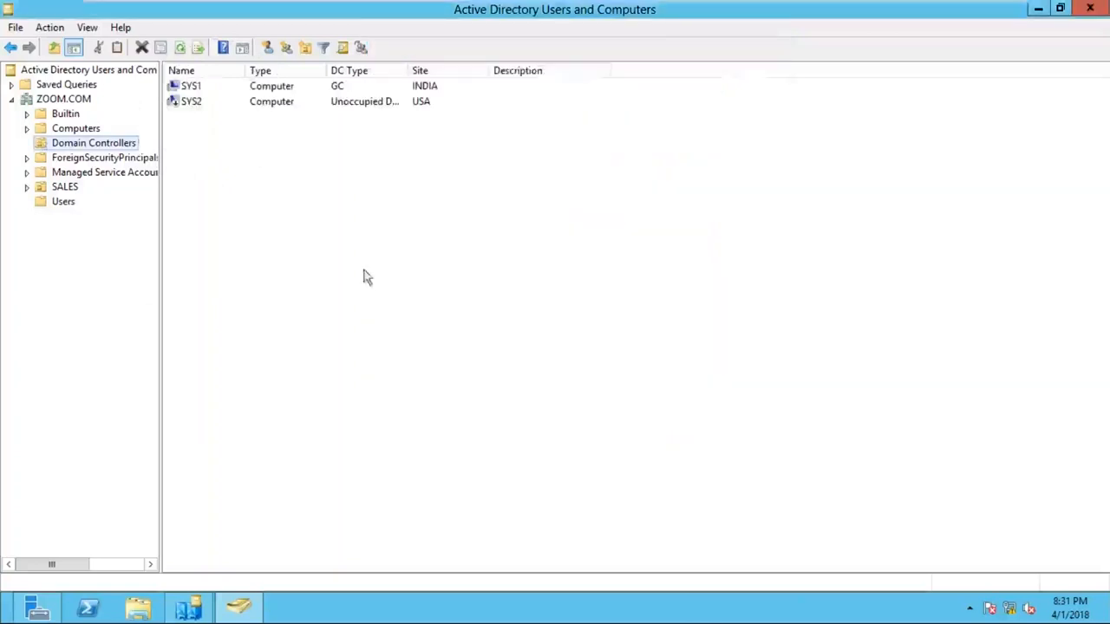
pyautogui.click(184, 116)
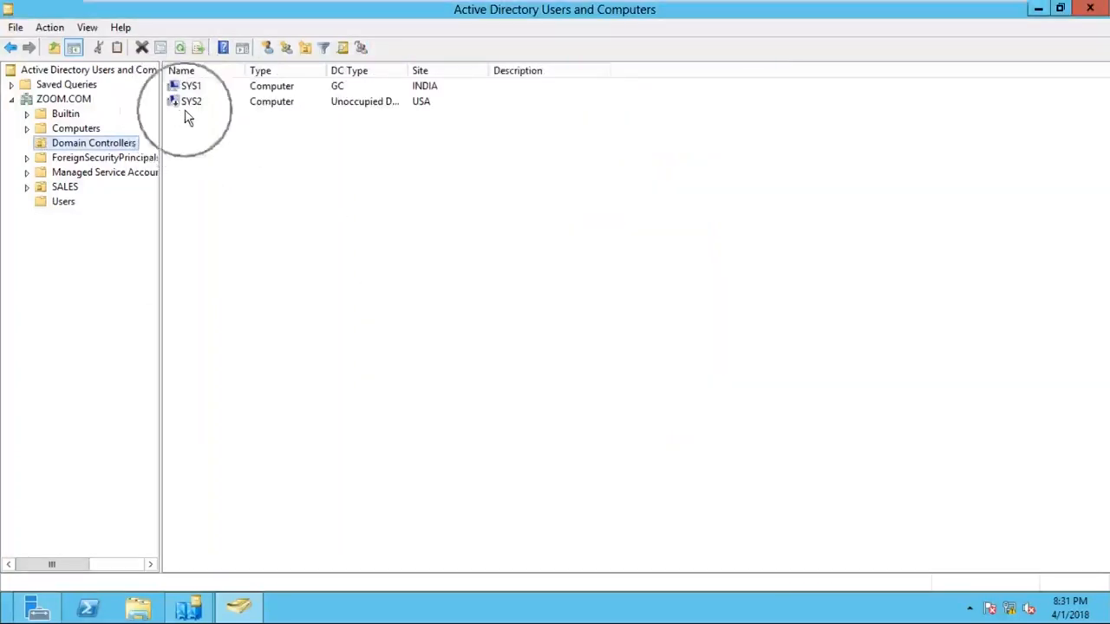
pyautogui.moveTo(408, 73); pyautogui.dragTo(500, 73)
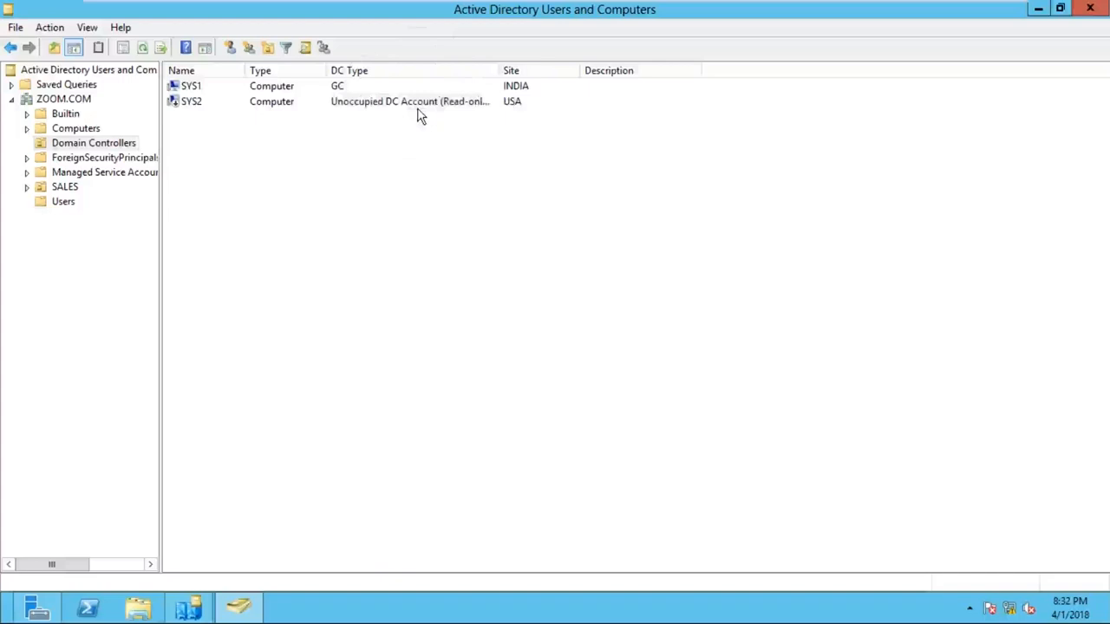
pyautogui.click(419, 115)
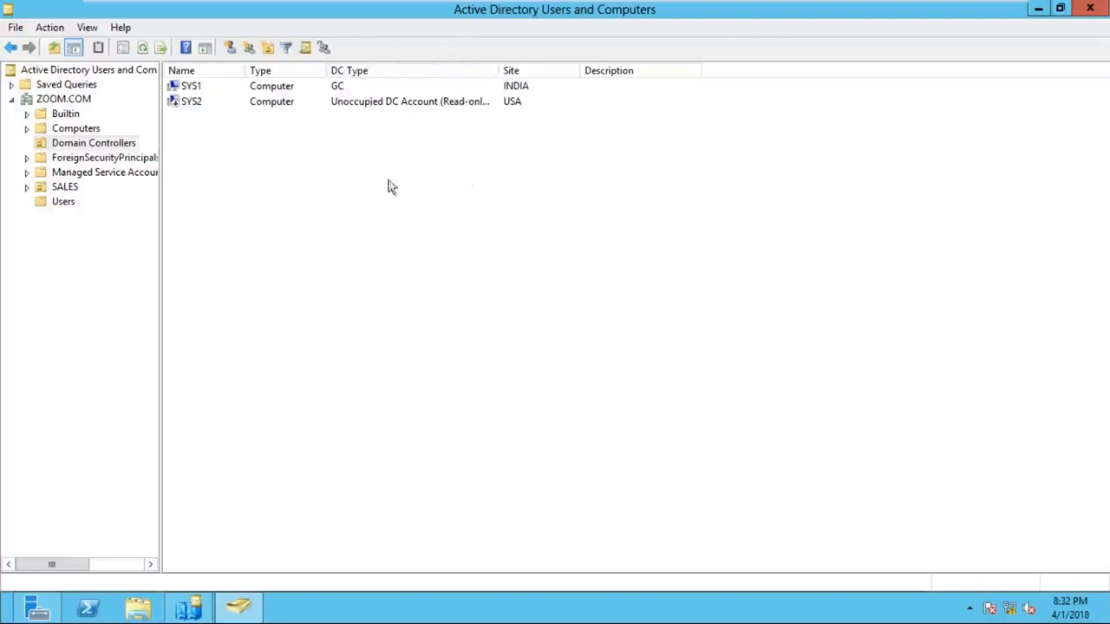
# - Minimize the console and VM to review the whiteboard IFM notes, then return to SYS1
pyautogui.click(1038, 10)
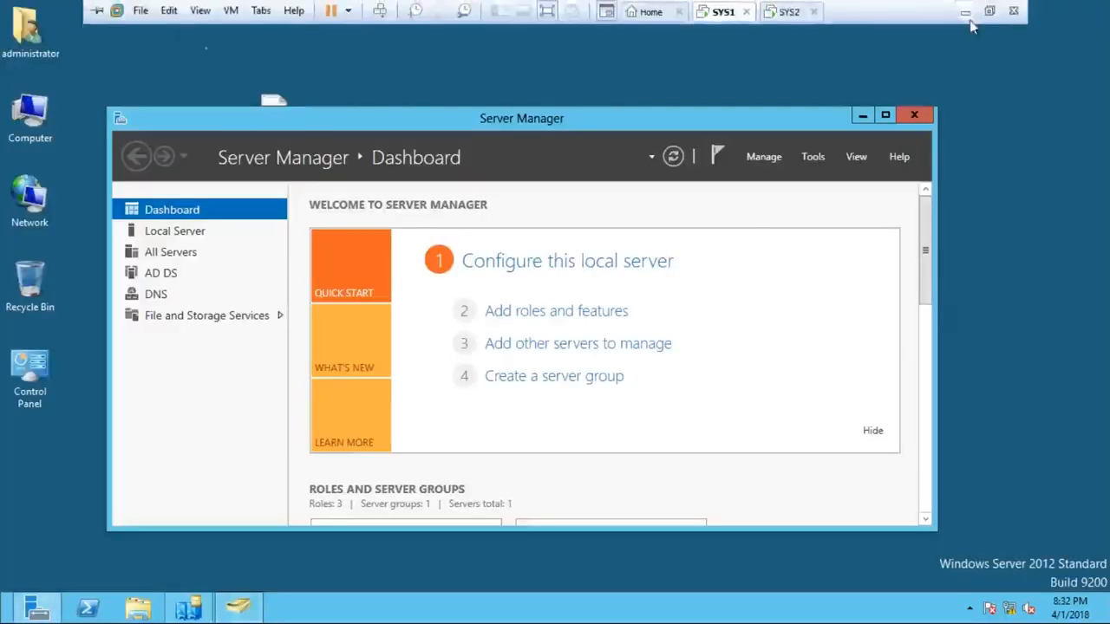
pyautogui.click(965, 12)
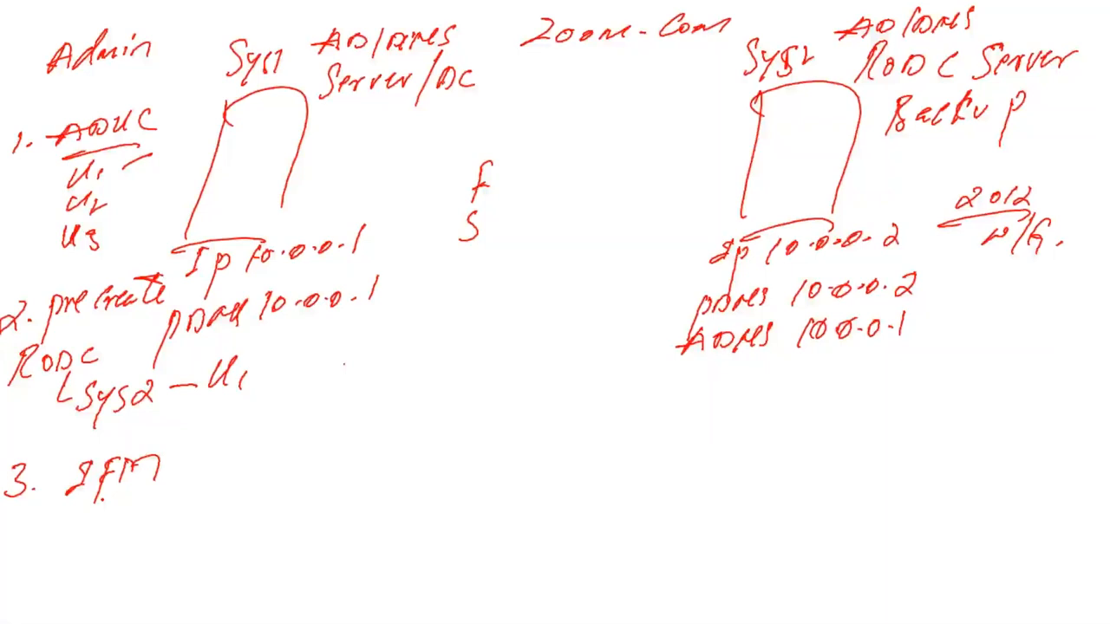
pyautogui.hotkey('alt', 'Tab')
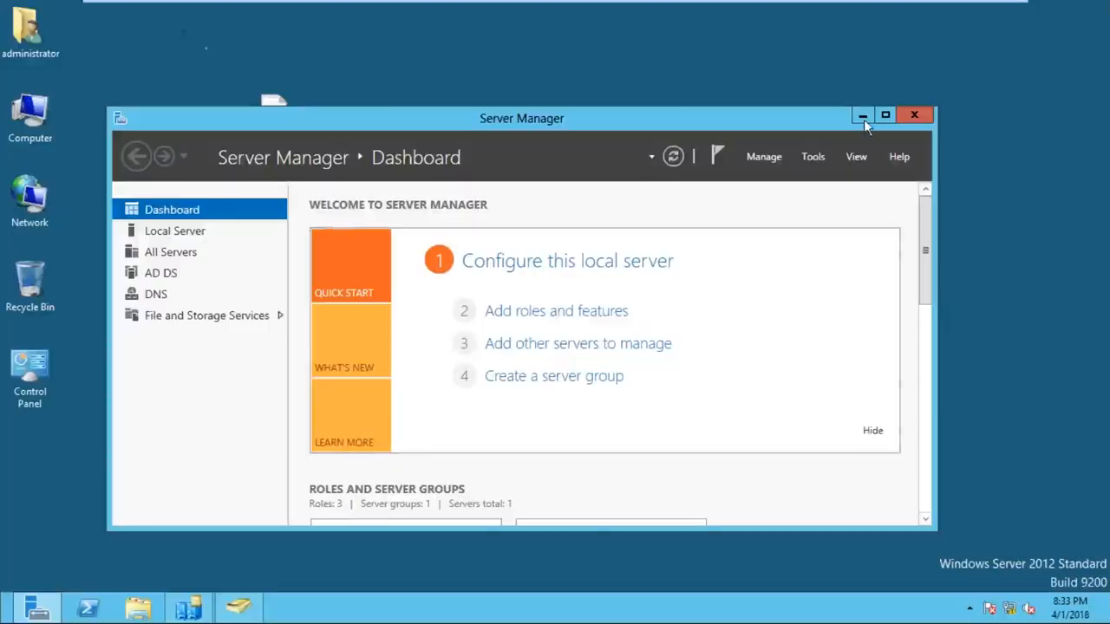
# - On SYS1, open Local Disk (E:) full screen and create a new folder named IFM at its root
pyautogui.click(863, 118)
pyautogui.doubleClick(52, 113)
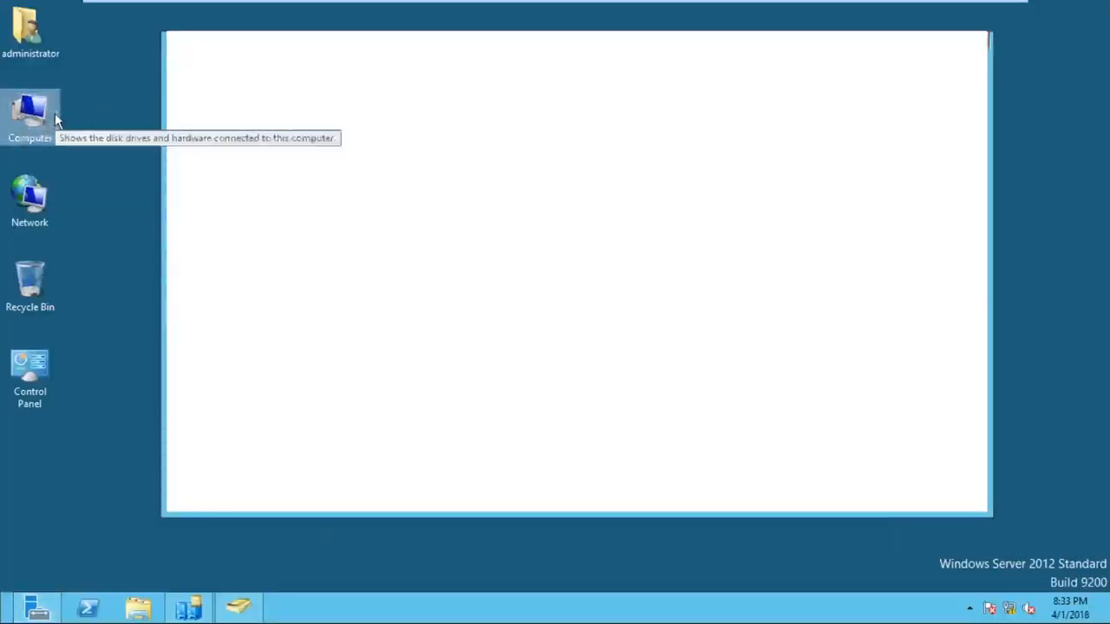
pyautogui.doubleClick(583, 155)
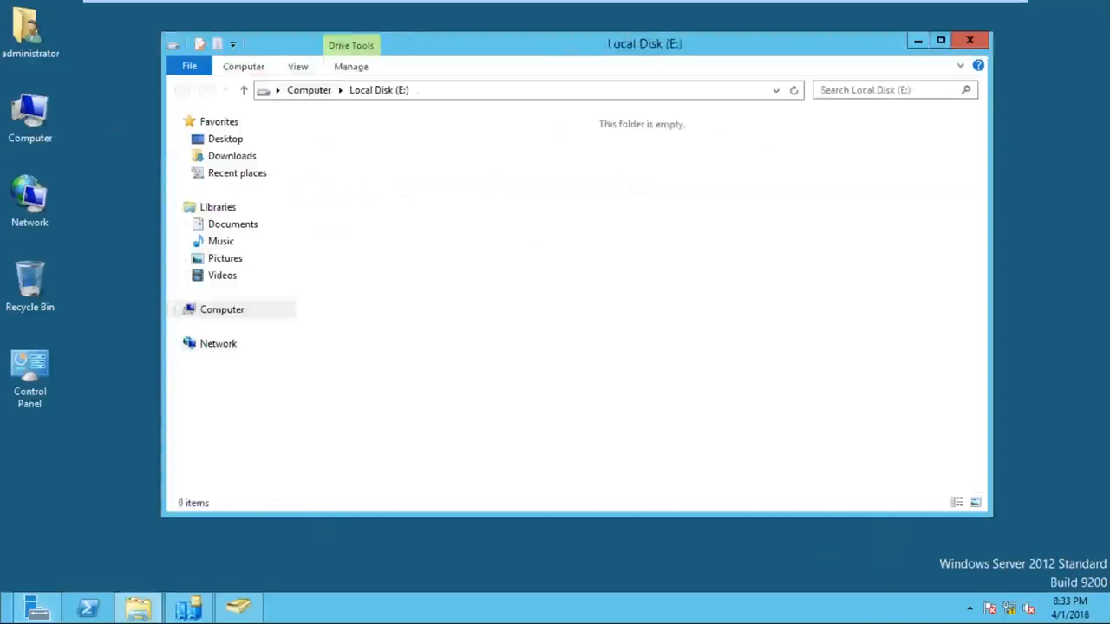
pyautogui.doubleClick(627, 46)
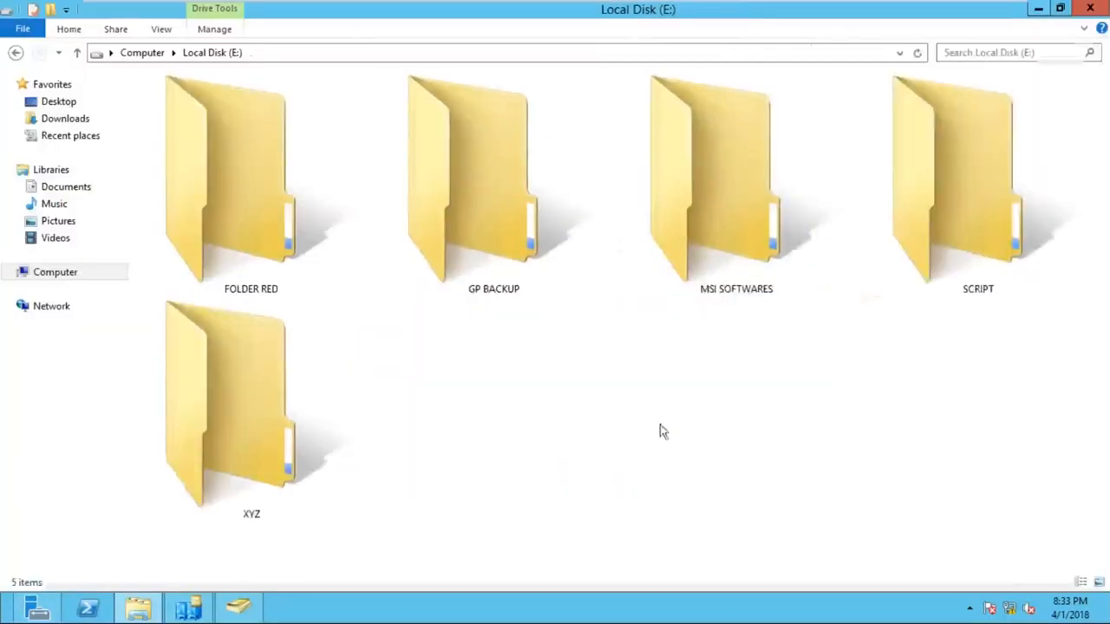
pyautogui.rightClick(583, 372)
pyautogui.moveTo(719, 533)
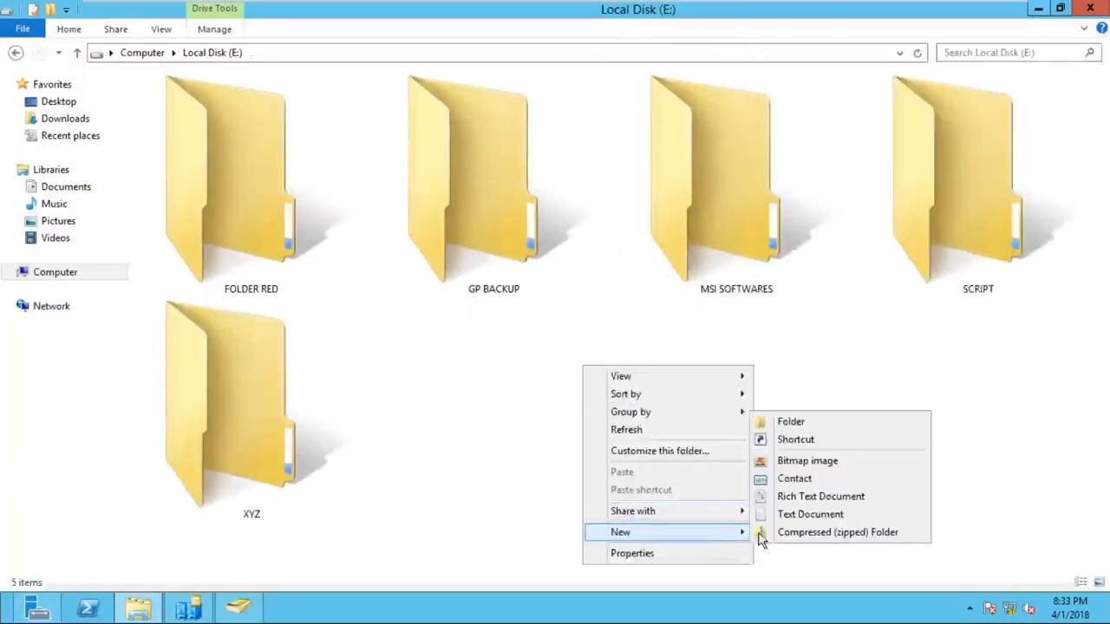
pyautogui.click(793, 422)
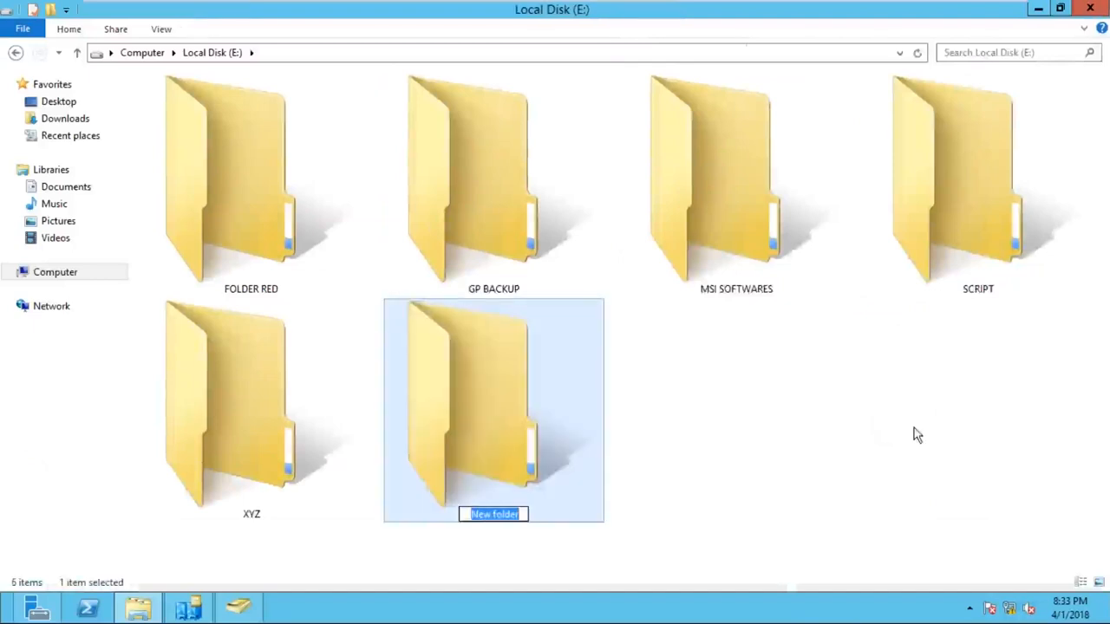
pyautogui.write('IPM')
pyautogui.press('Escape')
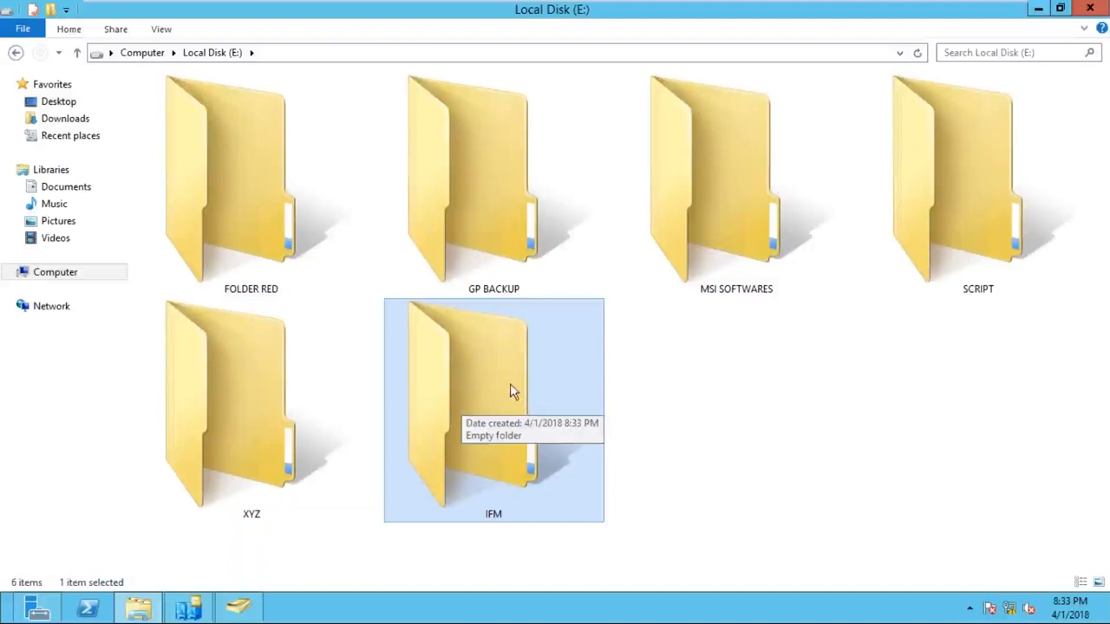
# - Share the IFM folder with Everyone at Read/Write permission
pyautogui.rightClick(495, 353)
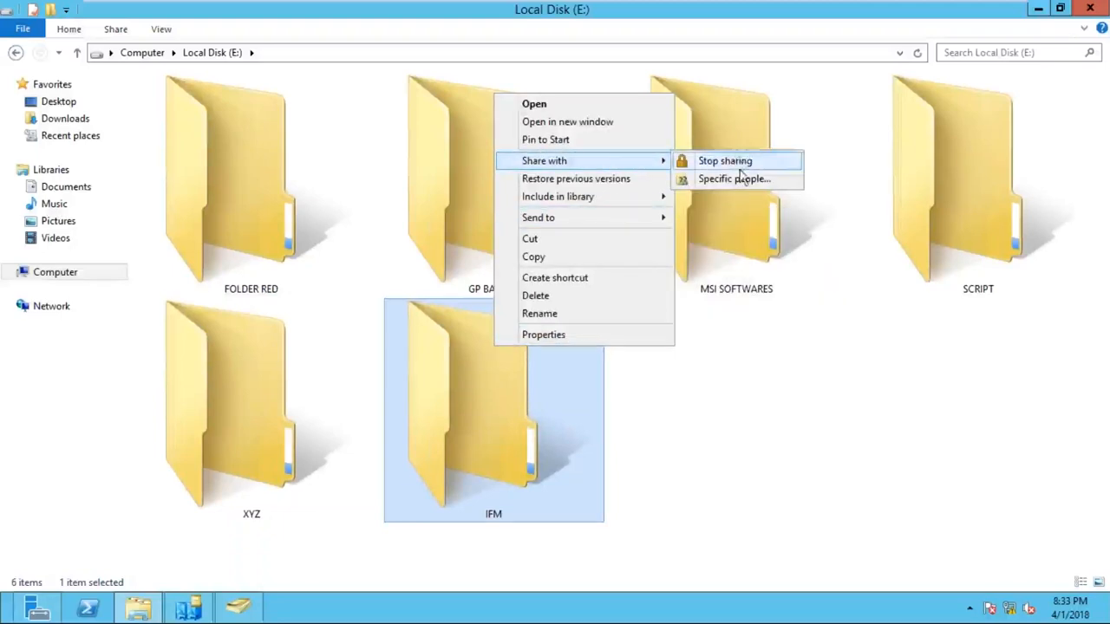
pyautogui.click(736, 176)
pyautogui.click(673, 259)
pyautogui.click(720, 260)
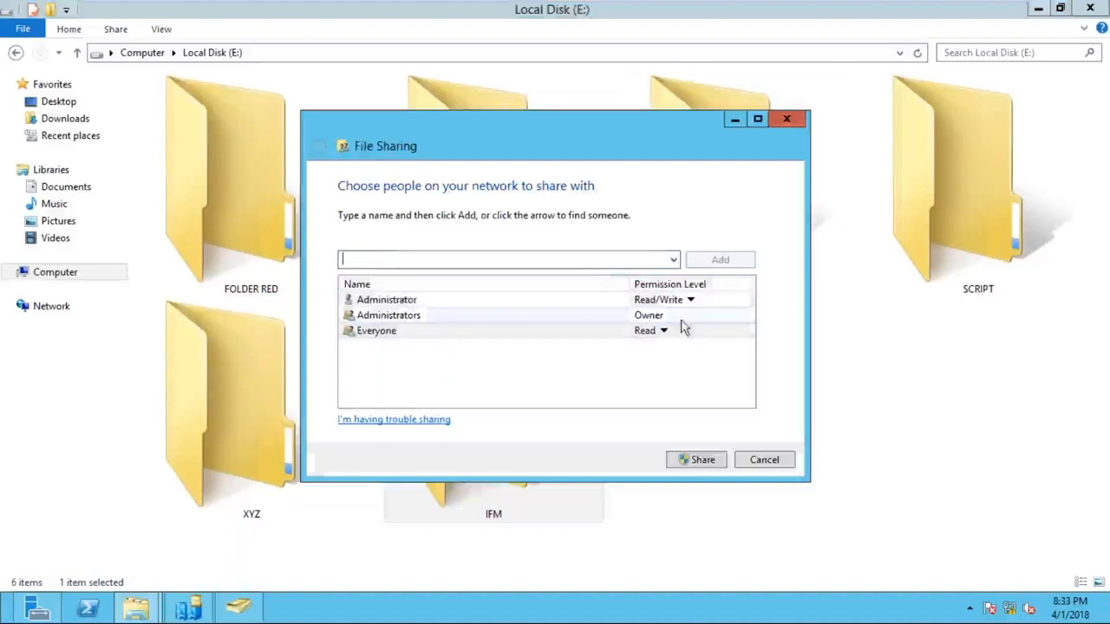
pyautogui.click(664, 330)
pyautogui.click(712, 354)
pyautogui.click(728, 461)
pyautogui.click(399, 308)
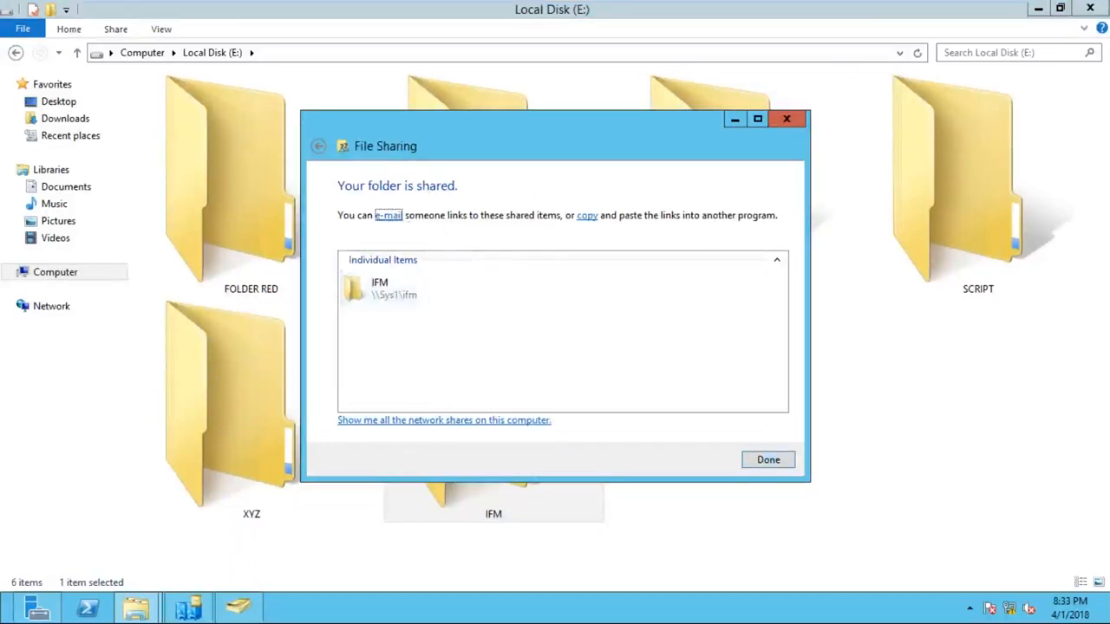
pyautogui.click(765, 460)
# - Check the empty IFM folder, return to the root of E:, and minimize File Explorer
pyautogui.doubleClick(539, 397)
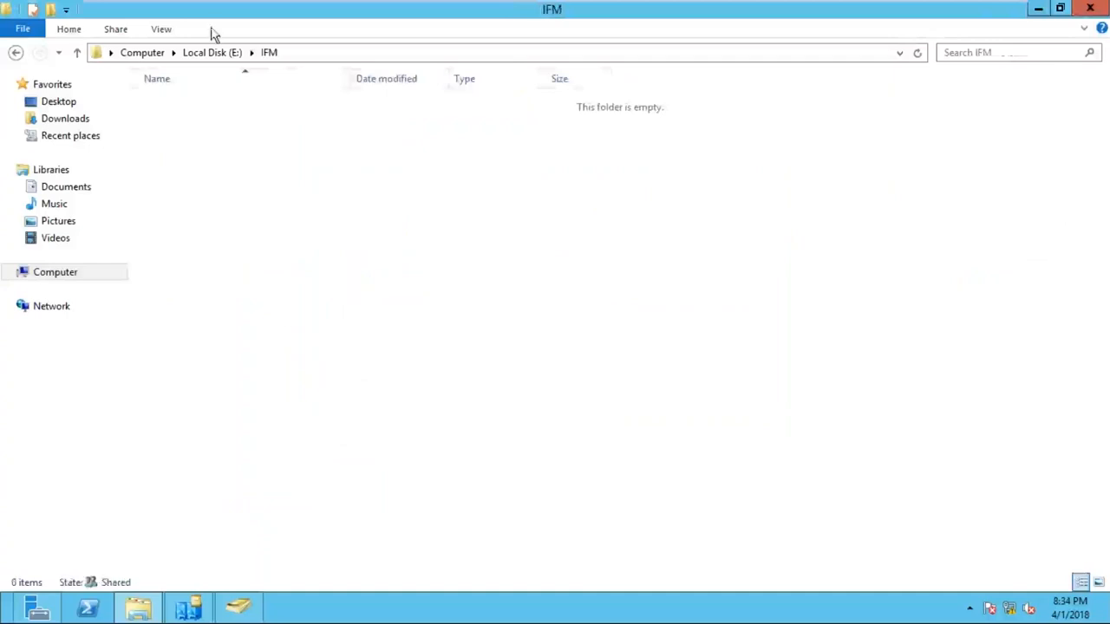
pyautogui.click(19, 53)
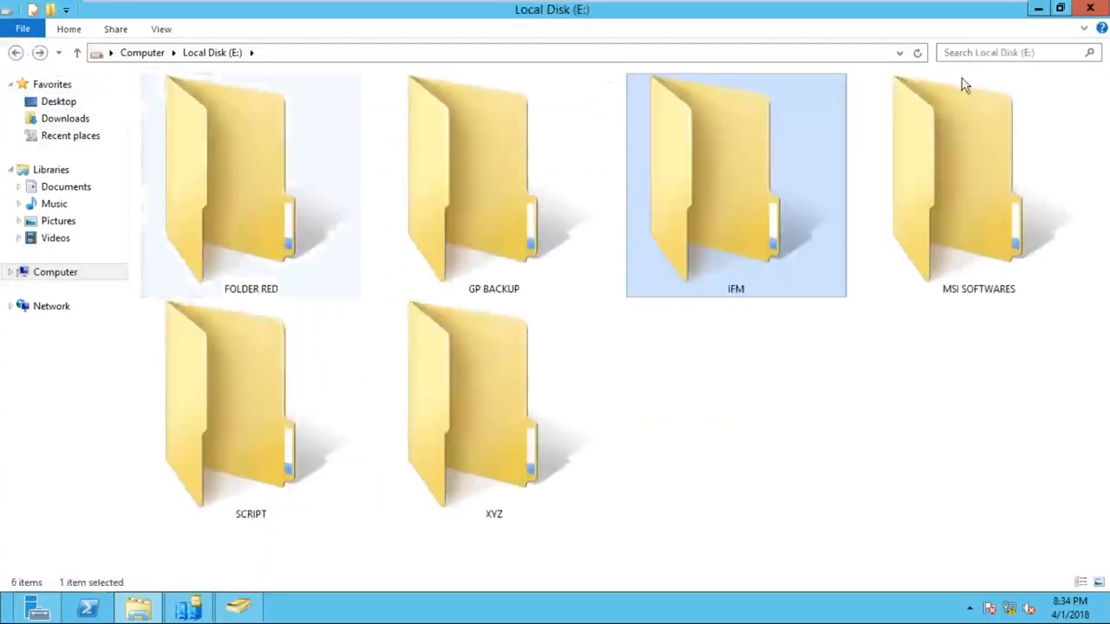
pyautogui.click(1039, 11)
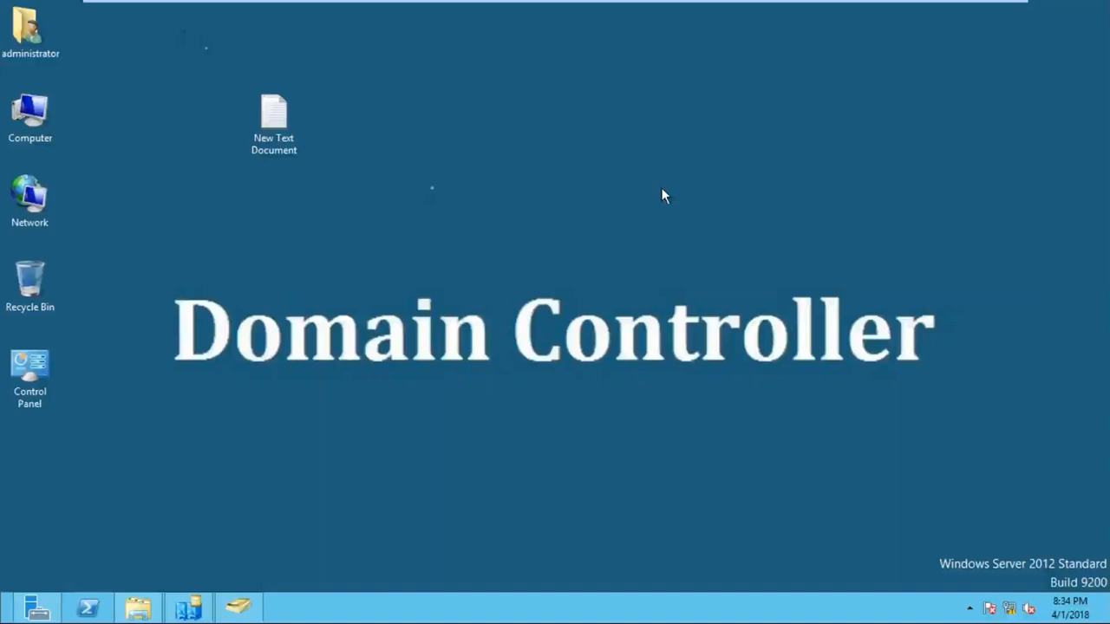
# - Launch CMD from the Run box to get an administrator command prompt
pyautogui.press('super+r')
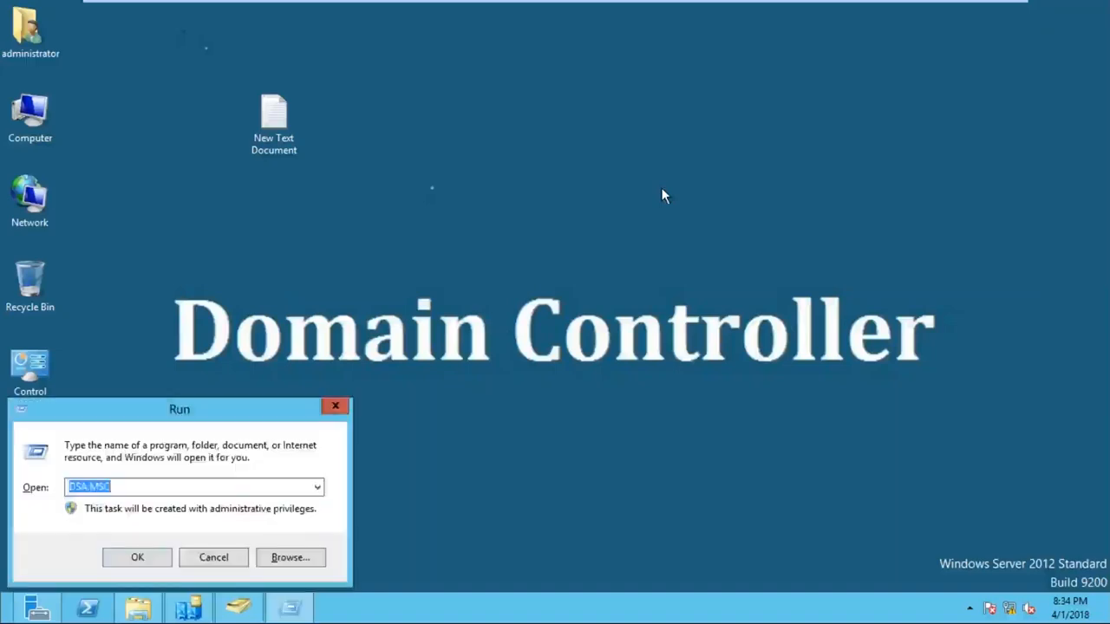
pyautogui.write('CMD')
pyautogui.press('Return')
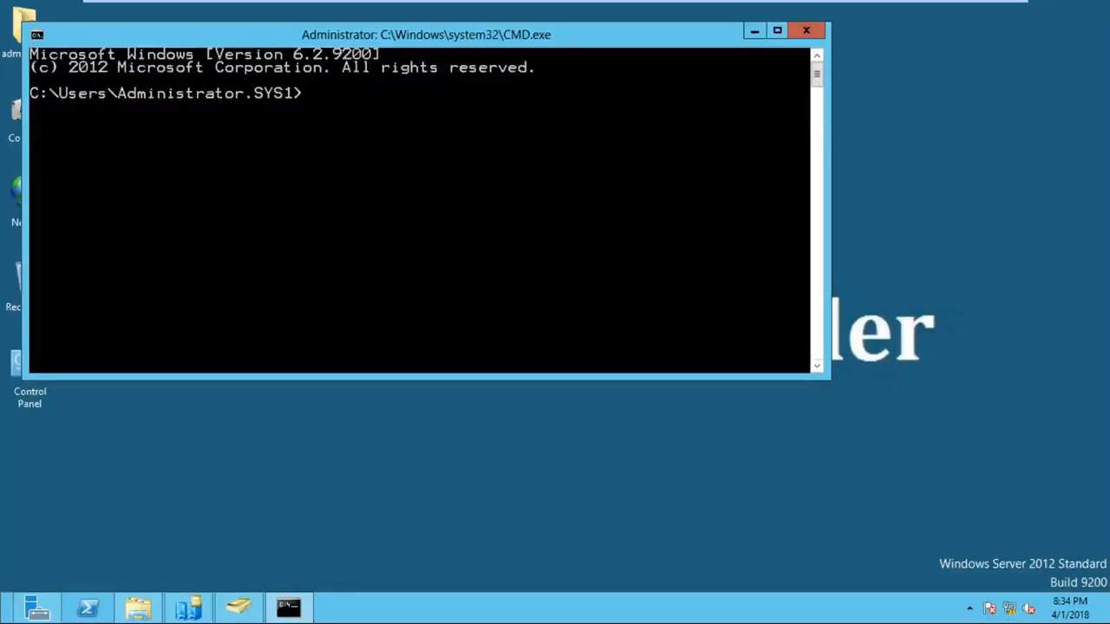
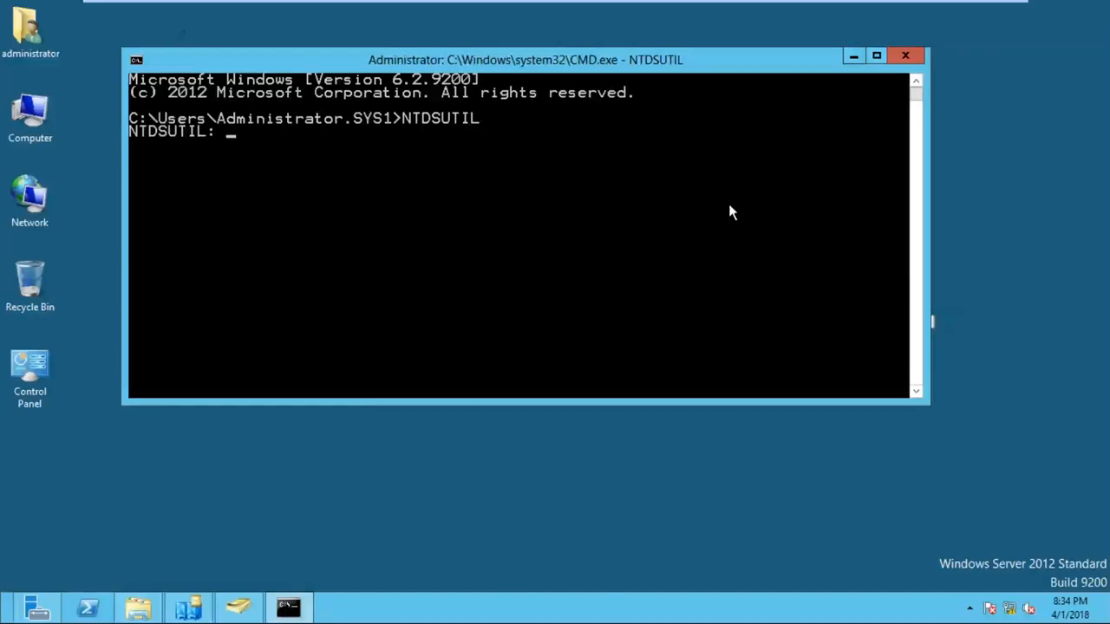
# - At the NTDSUTIL prompt, begin typing 'ACTIVATE INSTANCE NT' toward NTDS without running it yet
pyautogui.write('ACTIVATE   INSTANCE  NTDS')
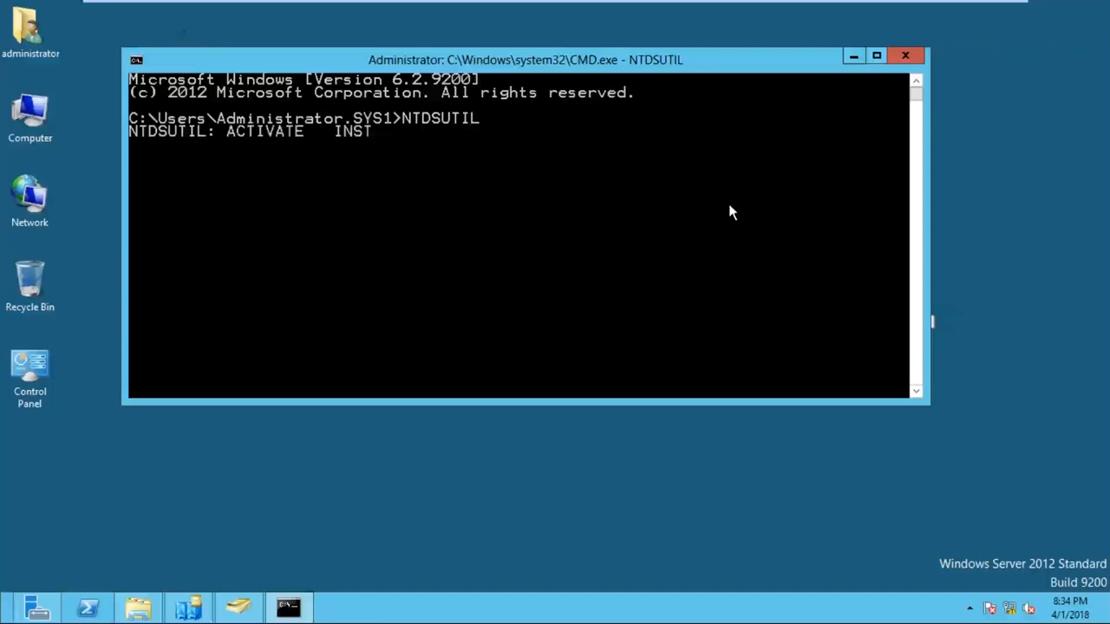
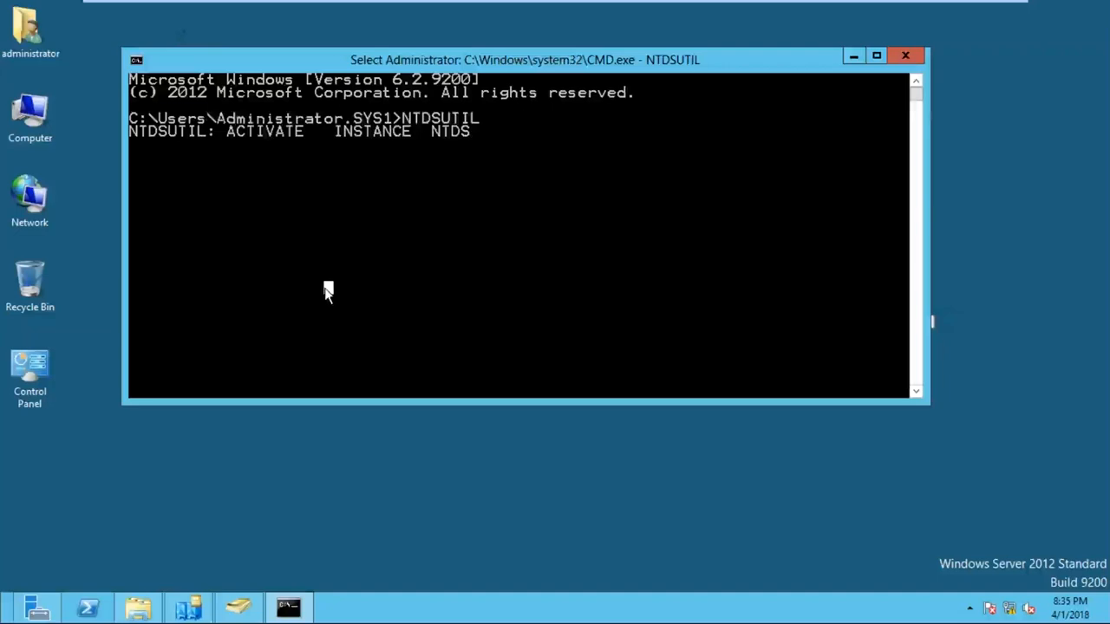
# - Run ACTIVATE INSTANCE NTDS to make NTDS active, then enter IFM at the next NTDSUTIL prompt
pyautogui.rightClick(327, 293)
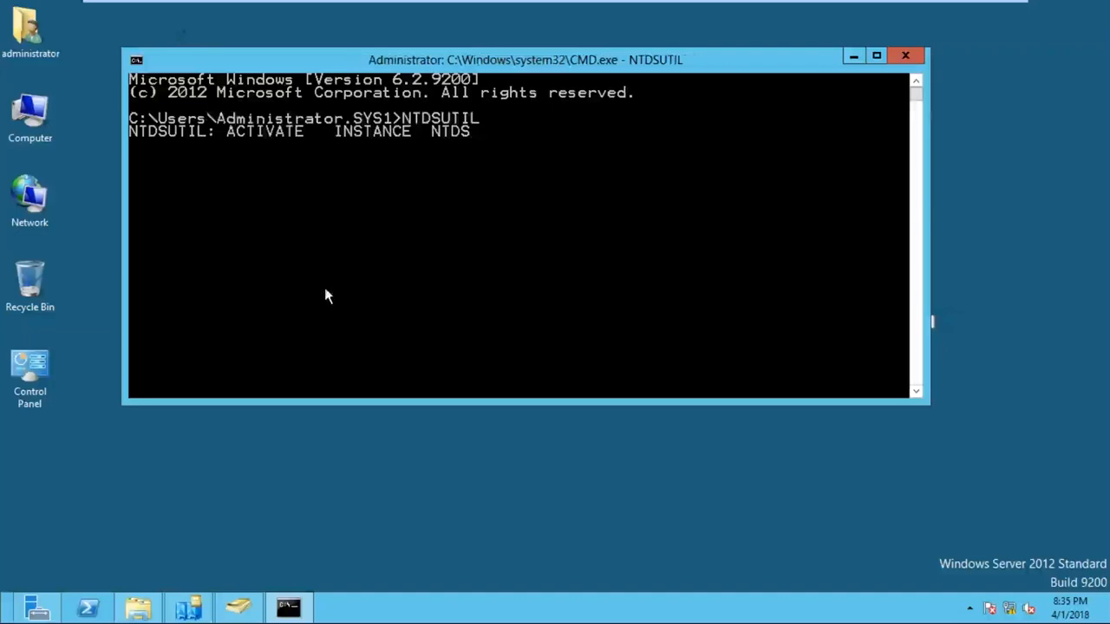
pyautogui.press('Return')
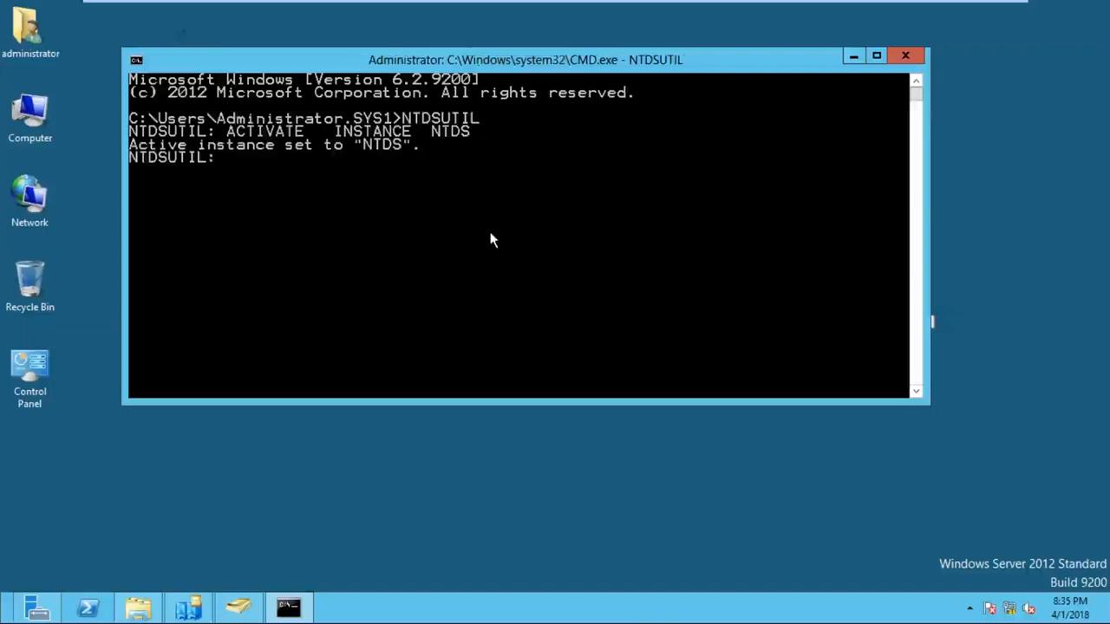
pyautogui.write('IFM')
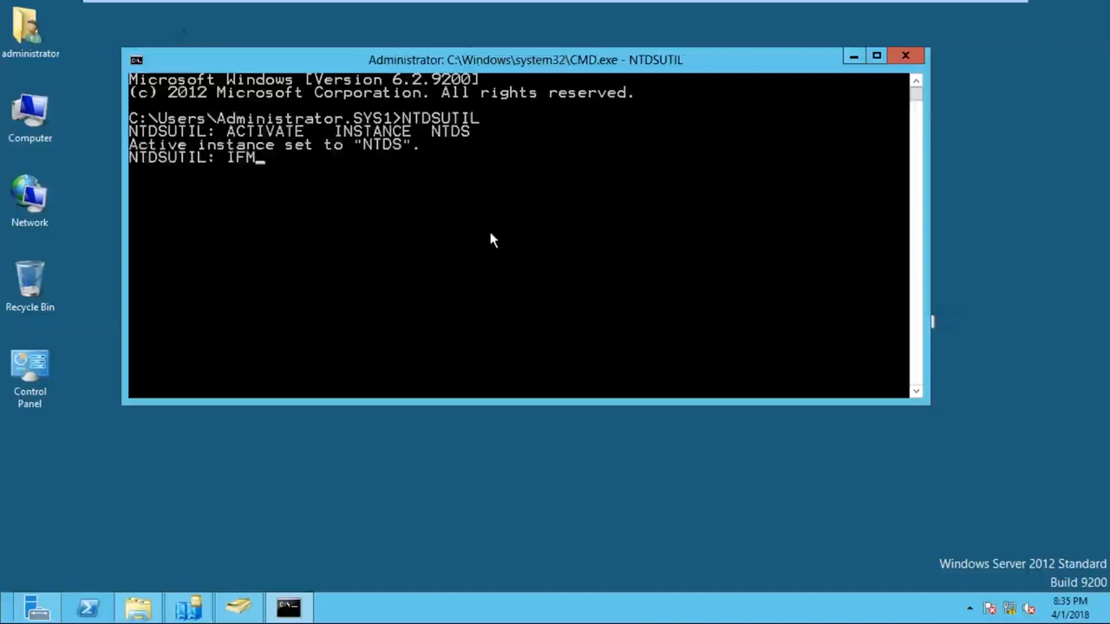
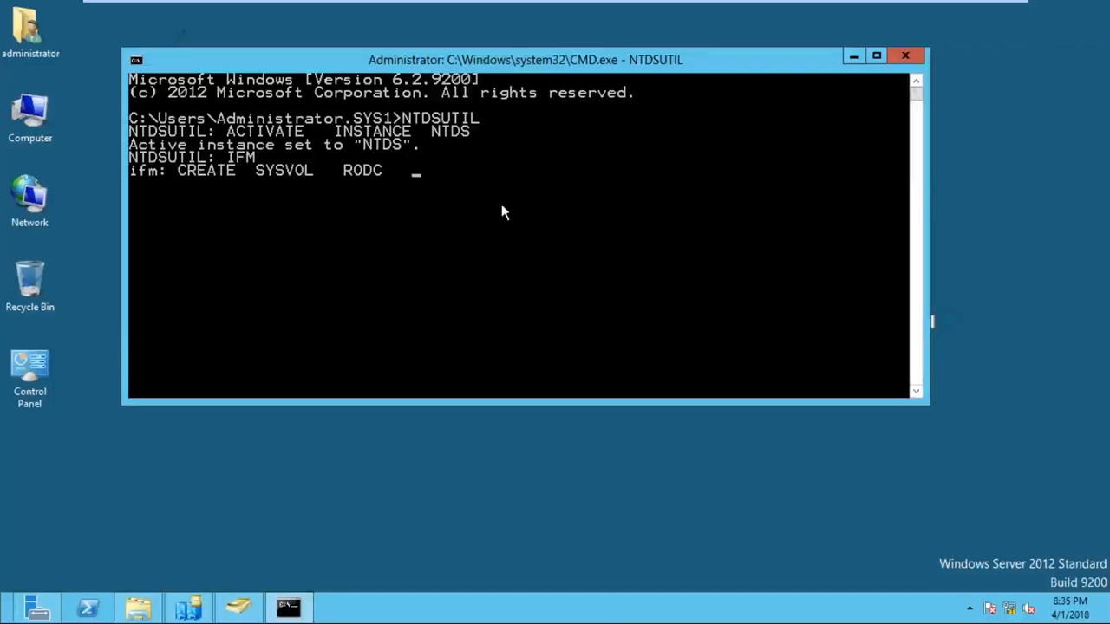
# - Add E:\IFM after RODC at the ifm prompt, then highlight CREATE SYSVOL using Mark
pyautogui.write('E:\\IFM')
pyautogui.rightClick(320, 211)
pyautogui.click(356, 219)
pyautogui.moveTo(174, 172); pyautogui.dragTo(528, 201)
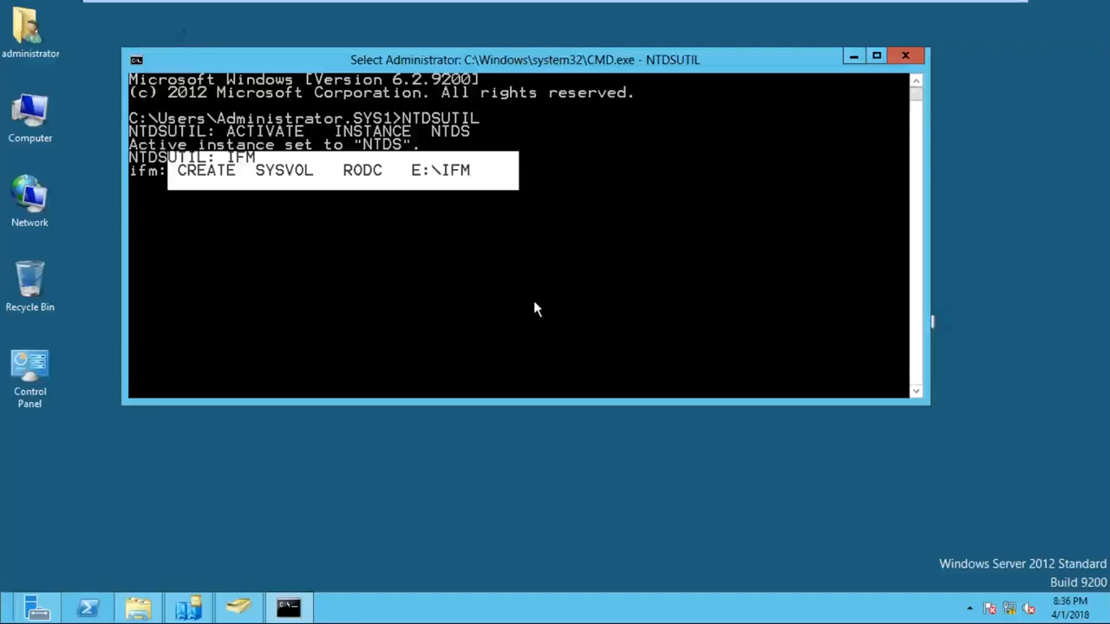
# - Leave marking mode, delete RODC from the pending command and type FULL in its place
pyautogui.click(555, 233)
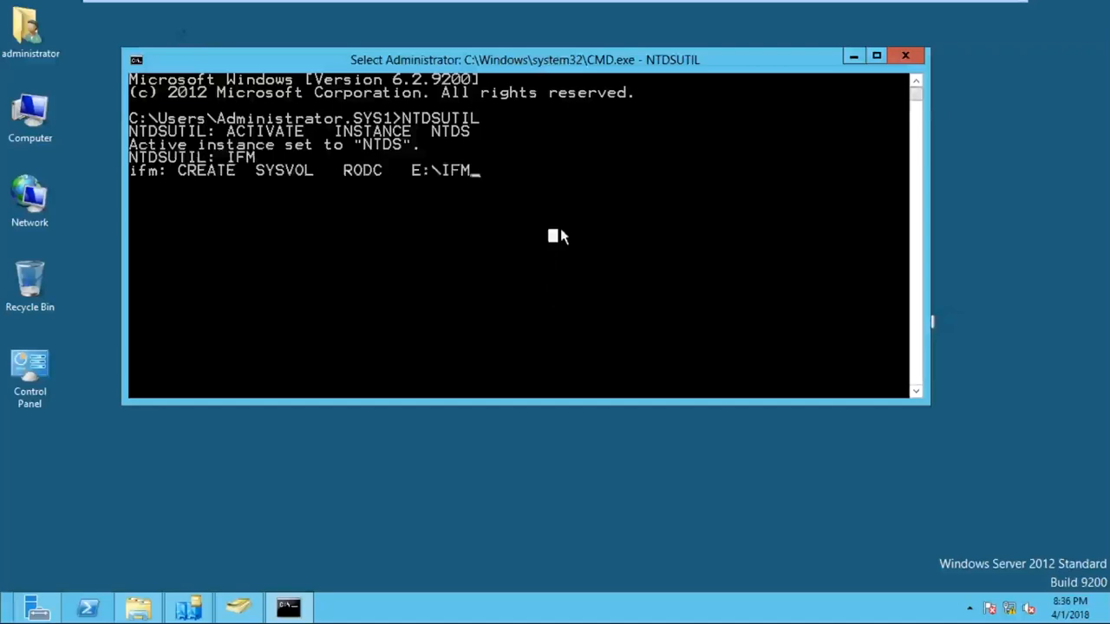
pyautogui.press('Escape')
pyautogui.press('Left')
pyautogui.press('Left')
pyautogui.press('Left')
pyautogui.press('Left')
pyautogui.press('Left')
pyautogui.press('Left')
pyautogui.press('Left')
pyautogui.press('Left')
pyautogui.press('Left')
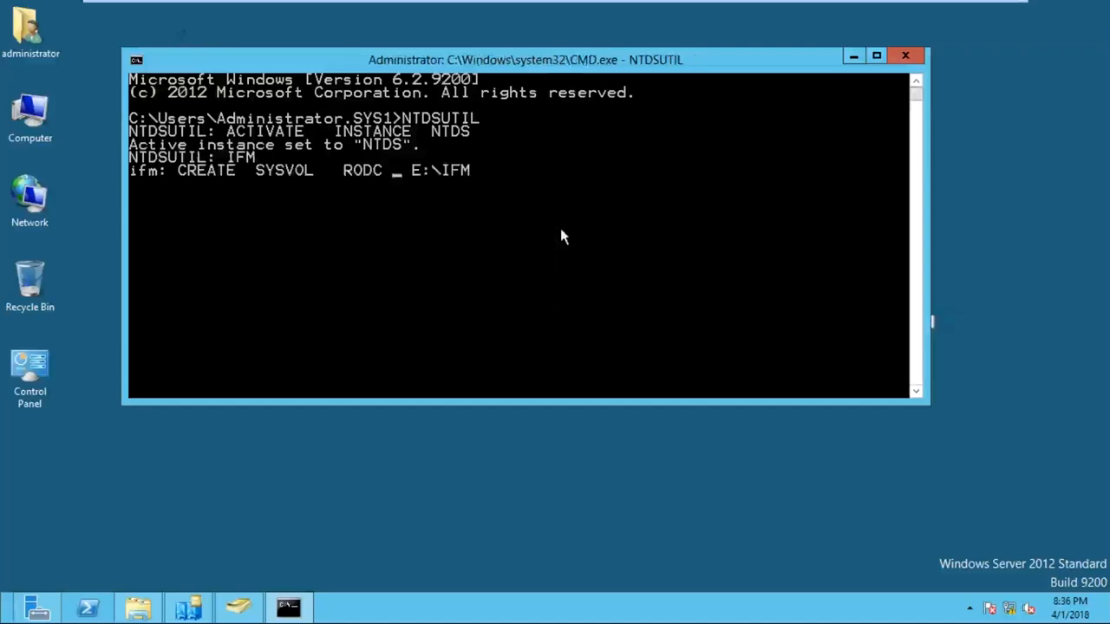
pyautogui.press('BackSpace')
pyautogui.press('BackSpace')
pyautogui.press('BackSpace')
pyautogui.press('BackSpace')
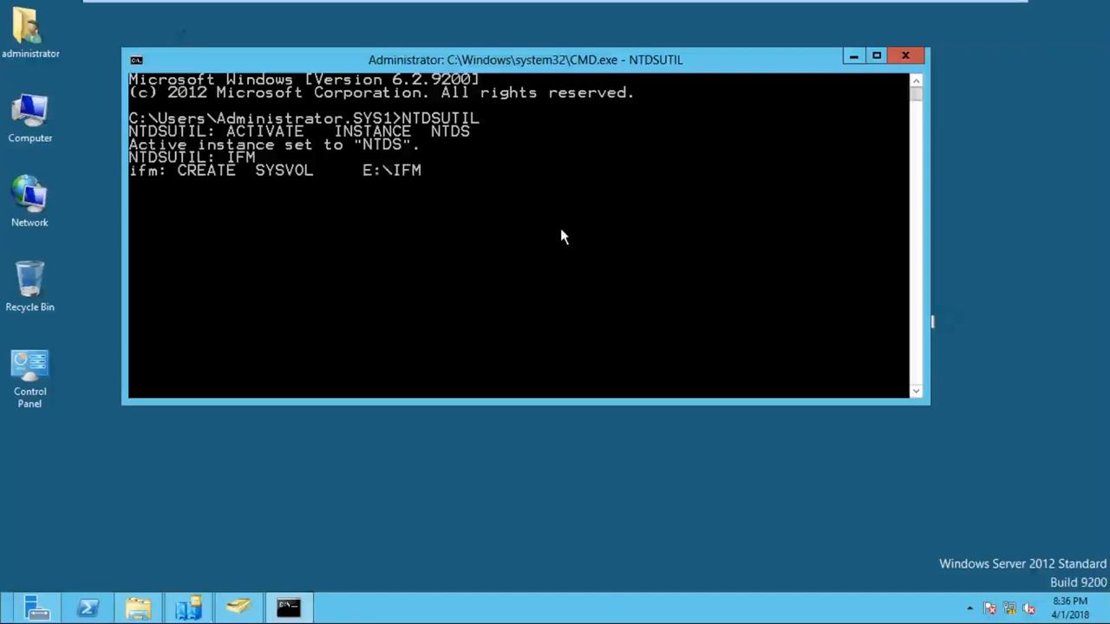
pyautogui.write('FULL')
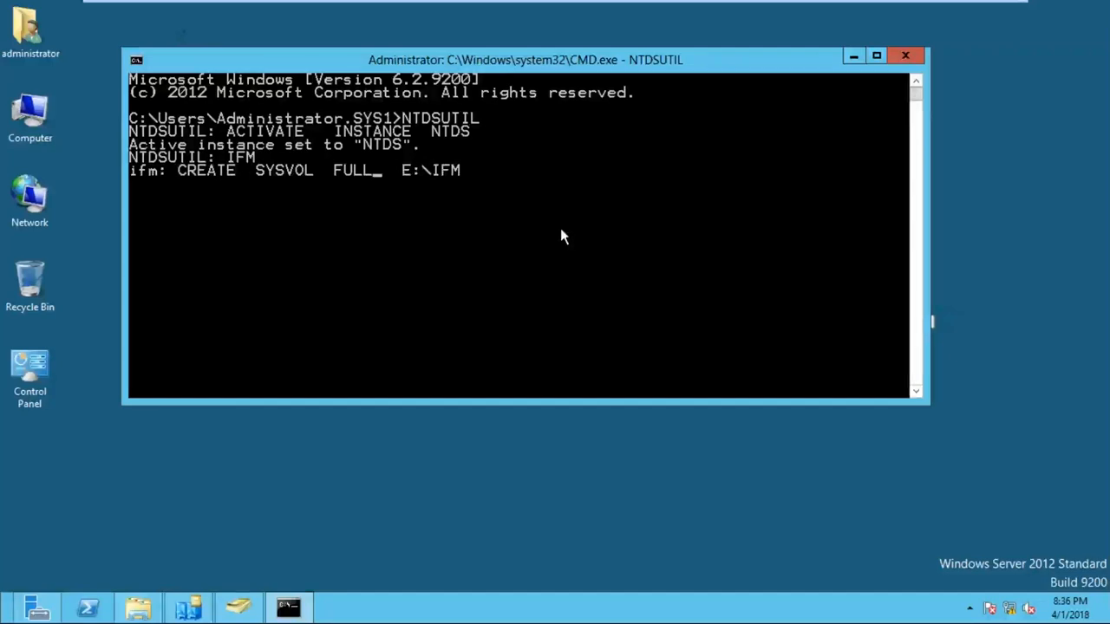
# - Replace FULL with RODC so the ifm command reads CREATE SYSVOL RODC E:\IFM
pyautogui.press('BackSpace')
pyautogui.press('BackSpace')
pyautogui.press('BackSpace')
pyautogui.press('BackSpace')
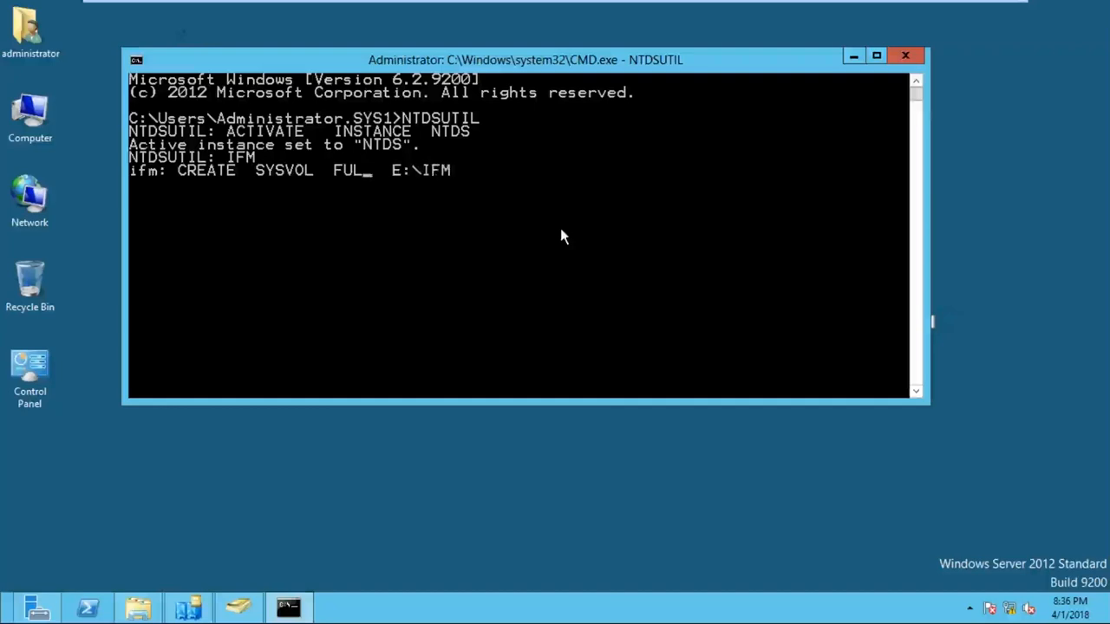
pyautogui.write('RI')
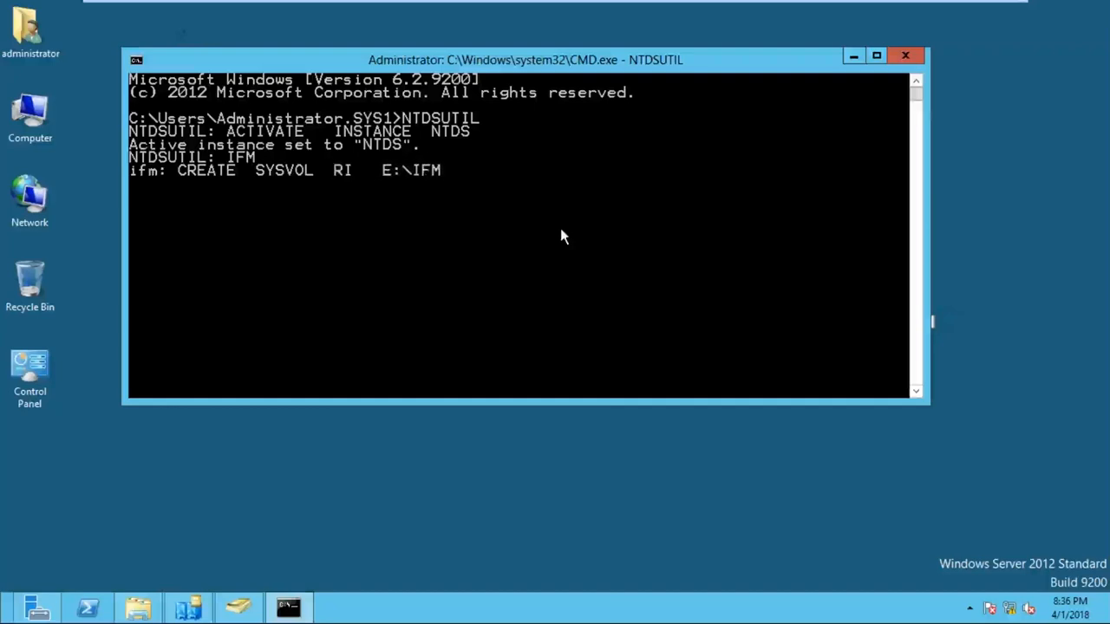
pyautogui.press('BackSpace')
pyautogui.write('ODC')
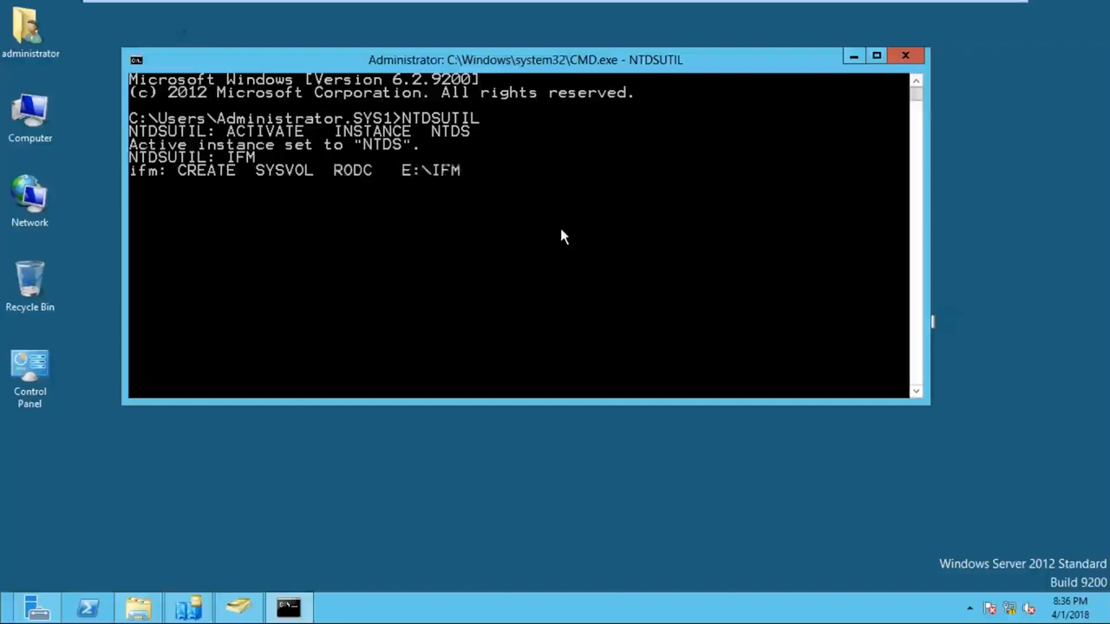
pyautogui.press('End')
# - Run CREATE SYSVOL RODC E:\IFM in a taller console until media is created, then start typing quit
pyautogui.press('Return')
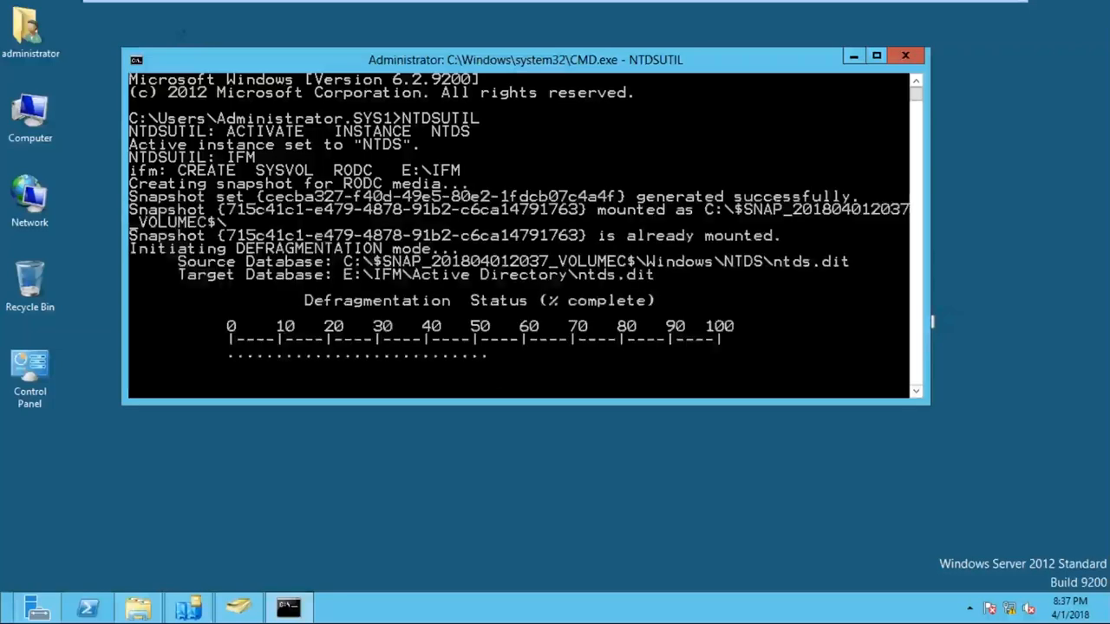
pyautogui.moveTo(495, 401); pyautogui.dragTo(495, 522)
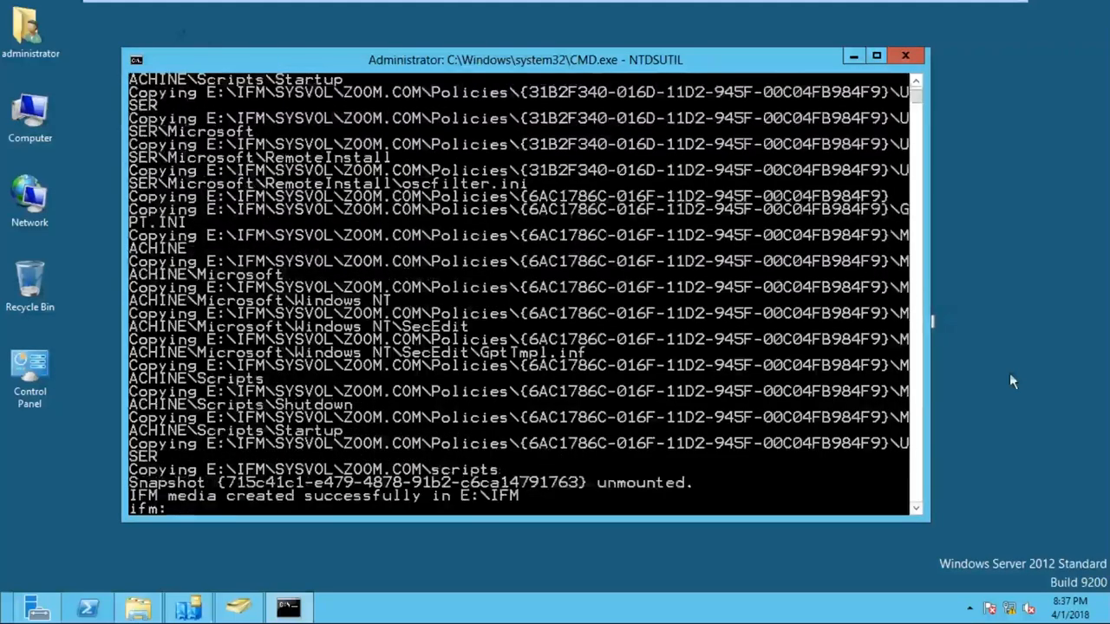
pyautogui.scroll(-4, 440, 359)
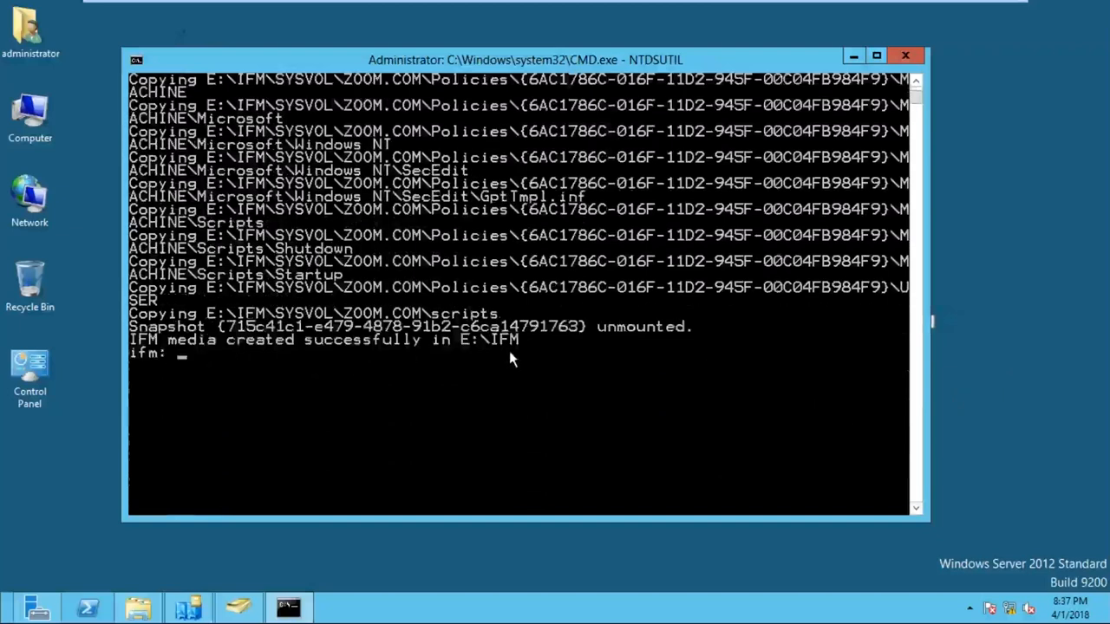
pyautogui.write('QUIR=T')
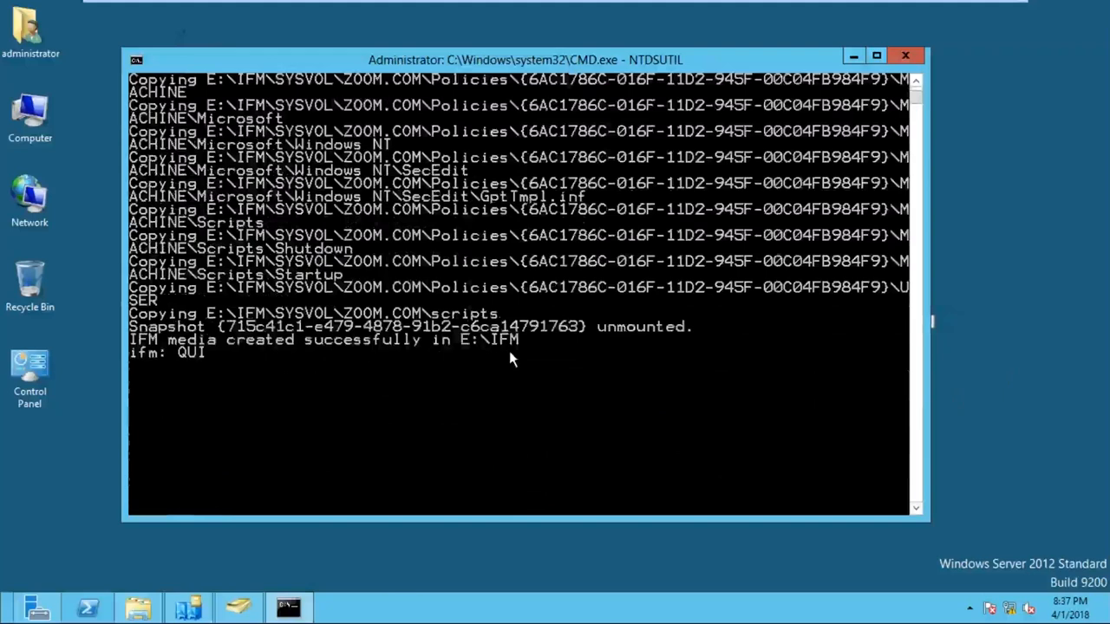
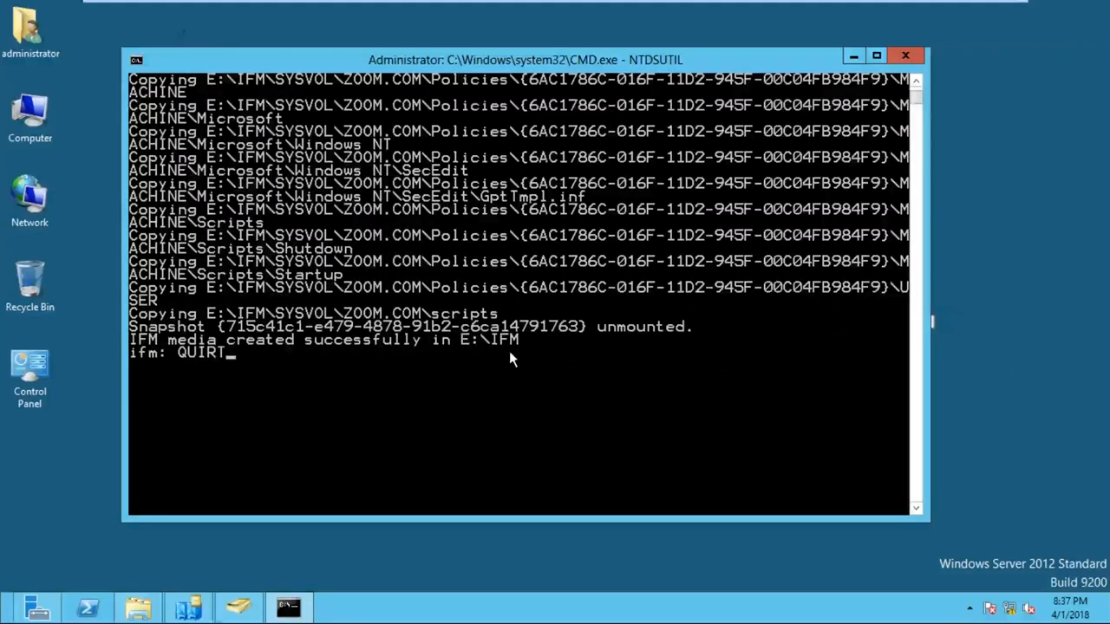
pyautogui.press('BackSpace')
# - Correct the typo to QUIT the ifm prompt, QUIT NTDSUTIL, then EXIT the console
pyautogui.write('T')
pyautogui.press('Return')
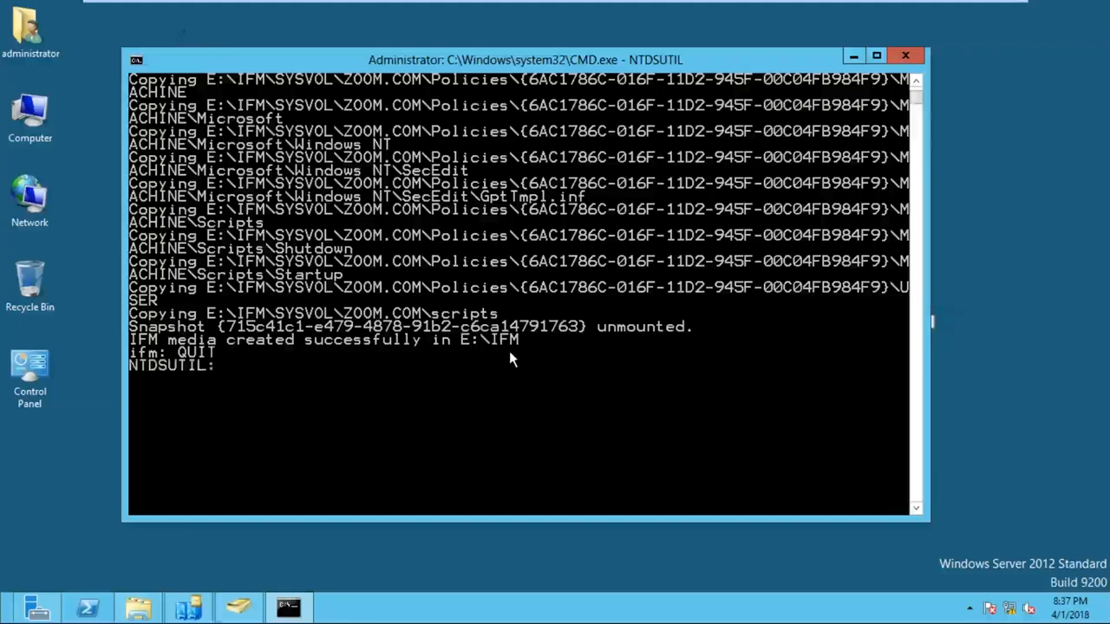
pyautogui.write('QUIT')
pyautogui.press('Return')
pyautogui.write('E')
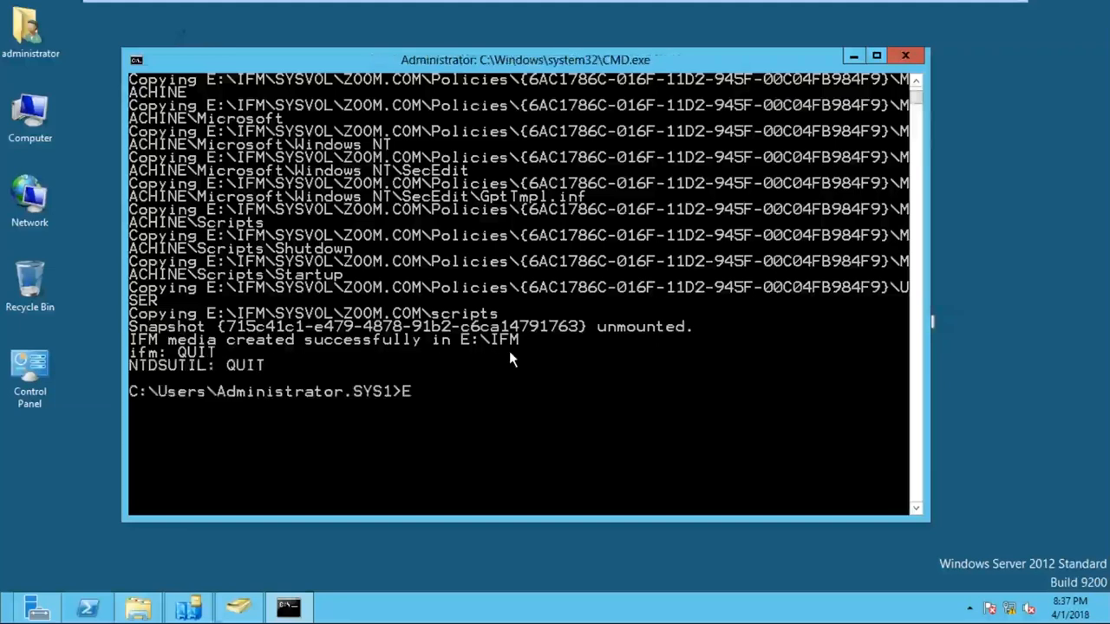
pyautogui.write('XIT')
pyautogui.press('Return')
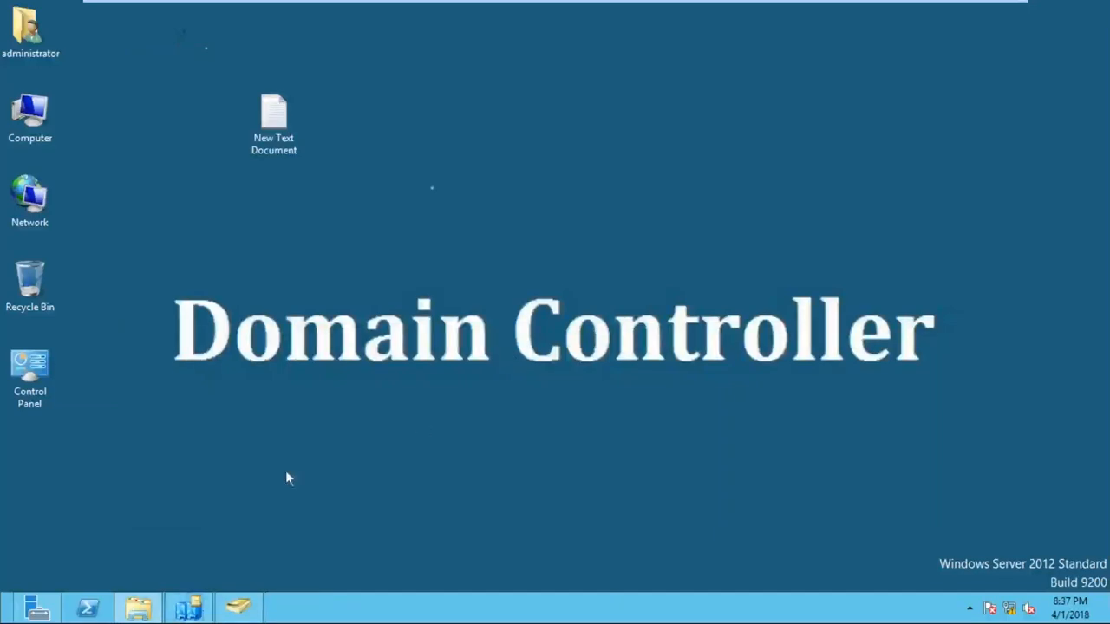
pyautogui.click(137, 608)
pyautogui.doubleClick(734, 166)
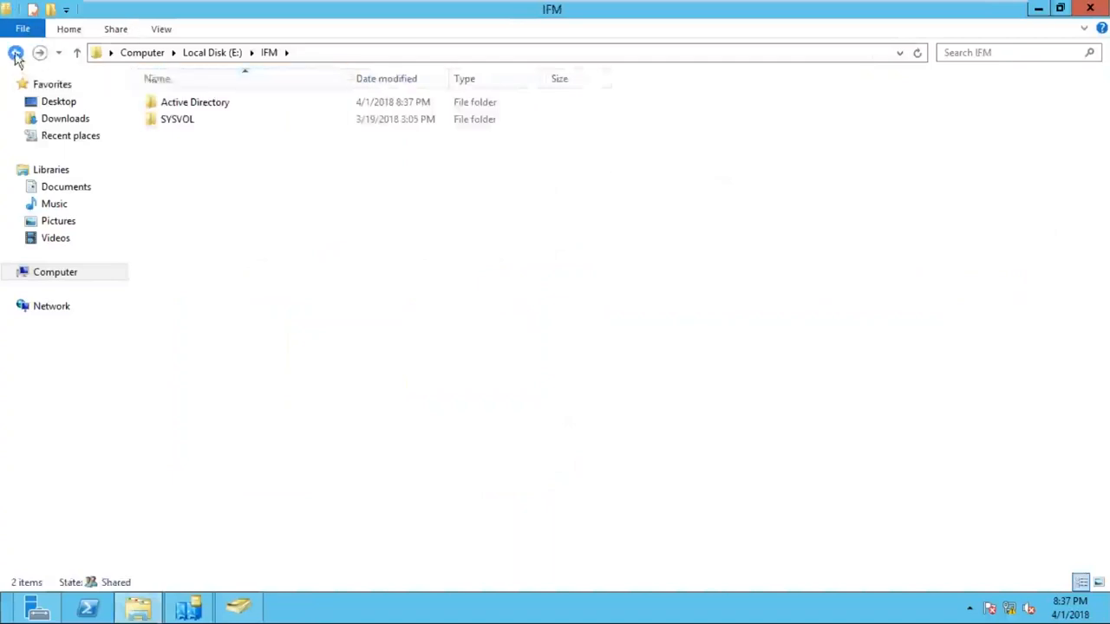
pyautogui.click(16, 55)
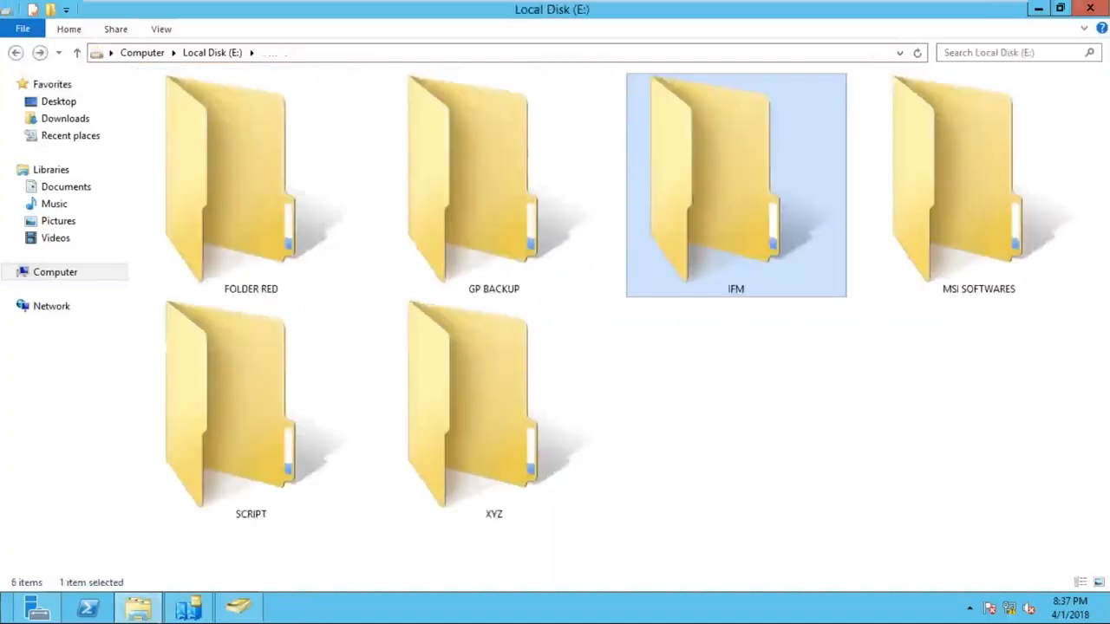
pyautogui.click(1039, 9)
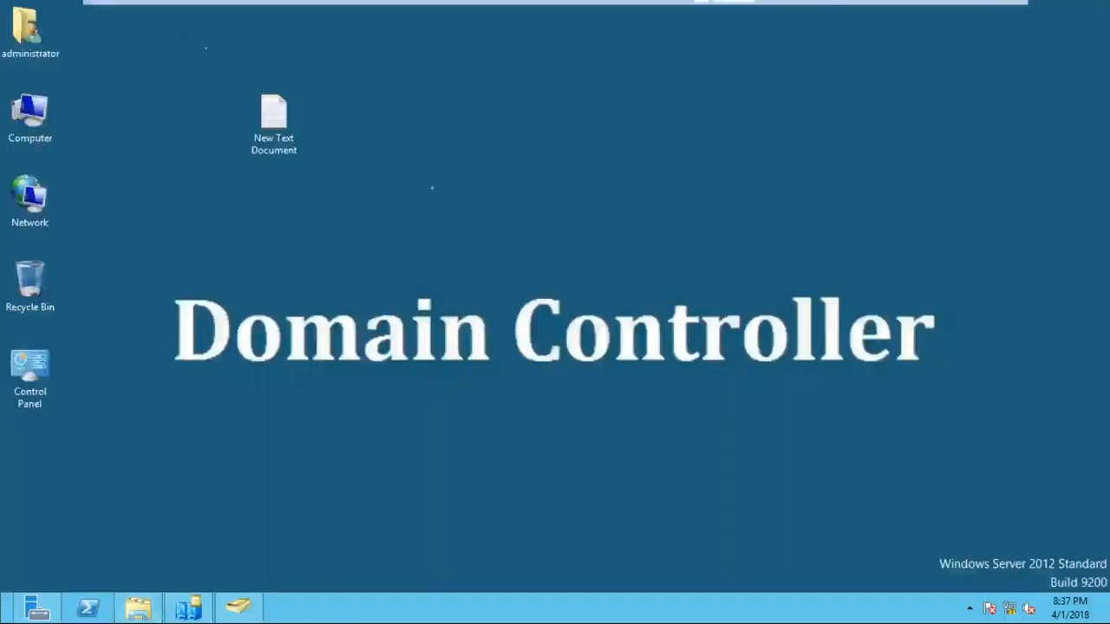
pyautogui.click(966, 8)
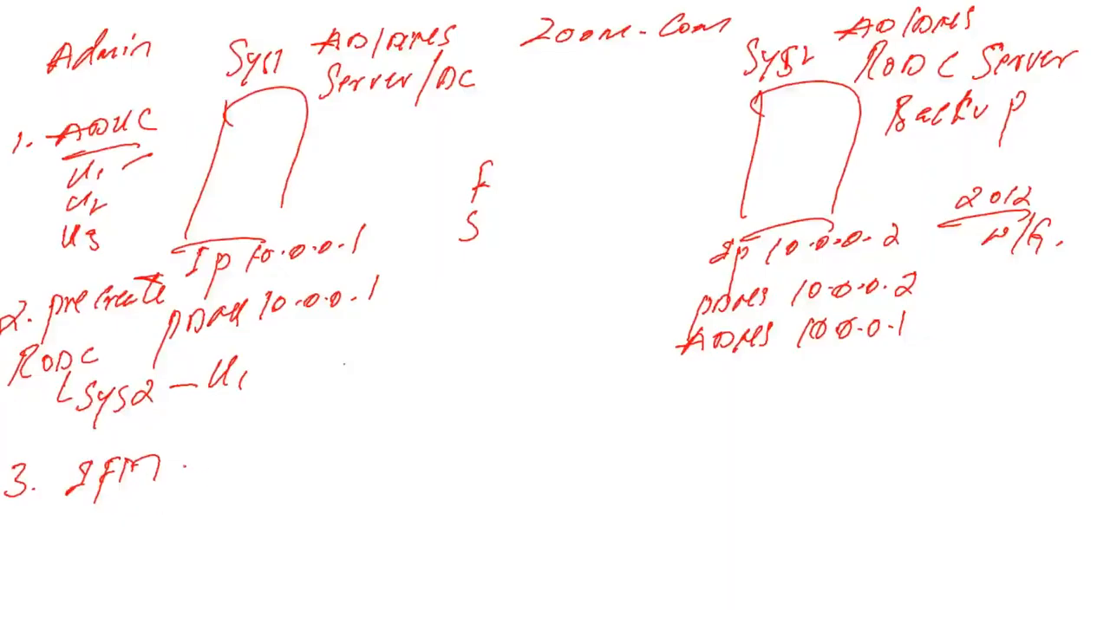
# - Draw a dash after '3. IFM' and a two-headed arrow between Sys1 and Sys2
pyautogui.moveTo(185, 469); pyautogui.dragTo(223, 466)
pyautogui.moveTo(425, 446)
pyautogui.mouseDown()
pyautogui.moveTo(588, 452)
pyautogui.moveTo(560, 470)
pyautogui.mouseUp()
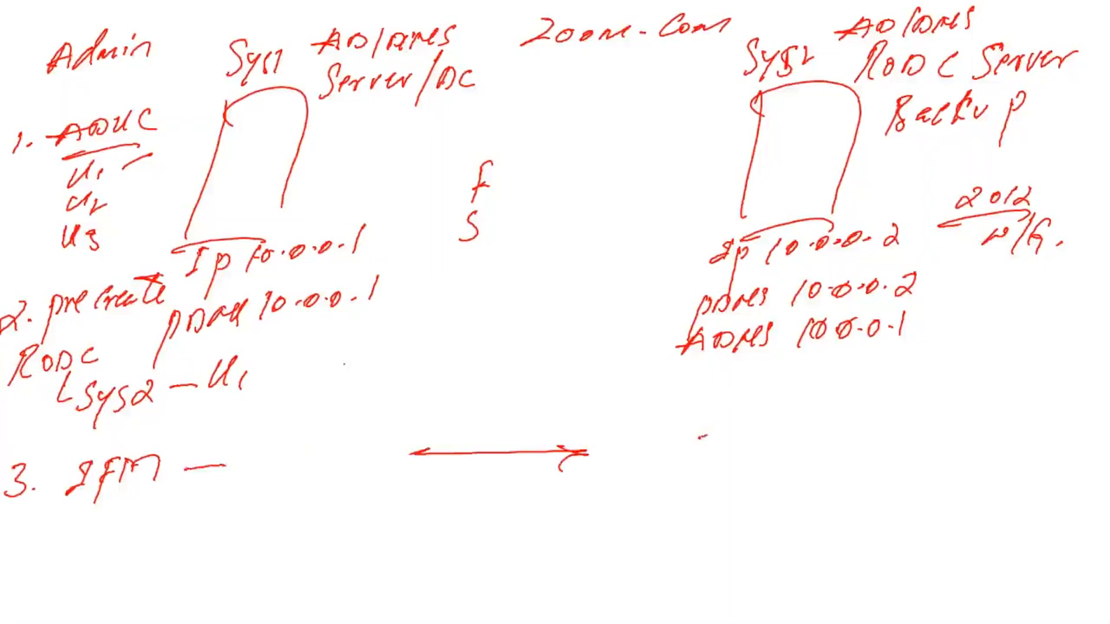
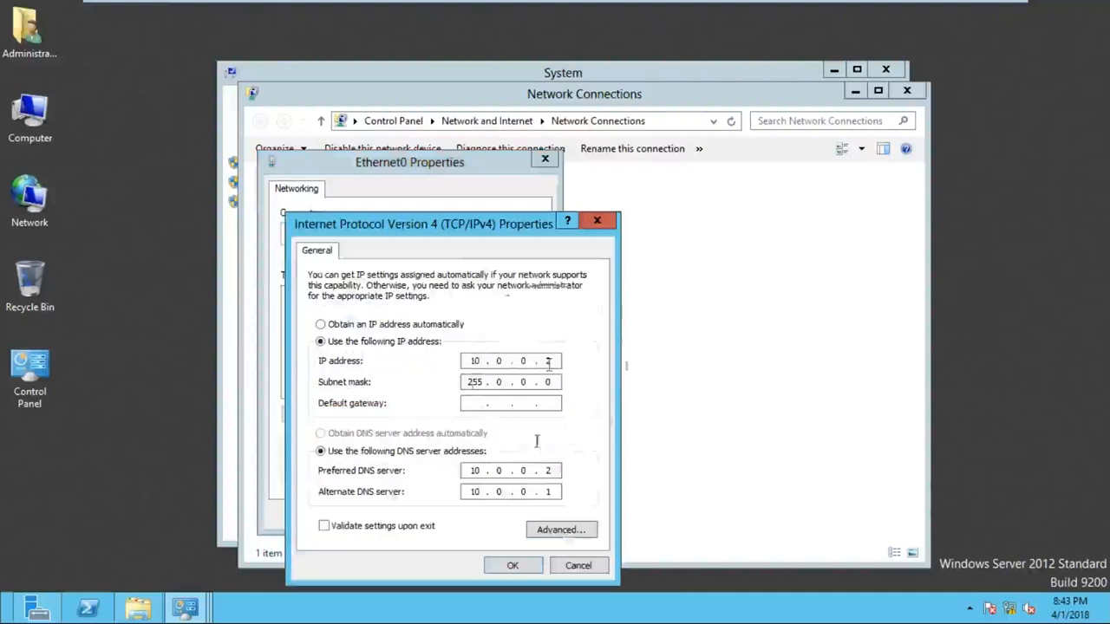
# - Confirm Ethernet0's IPv4 settings: IP 10.0.0.2, mask 255.0.0.0, DNS 10.0.0.2 and 10.0.0.1
pyautogui.click(534, 471)
pyautogui.click(519, 507)
pyautogui.click(512, 566)
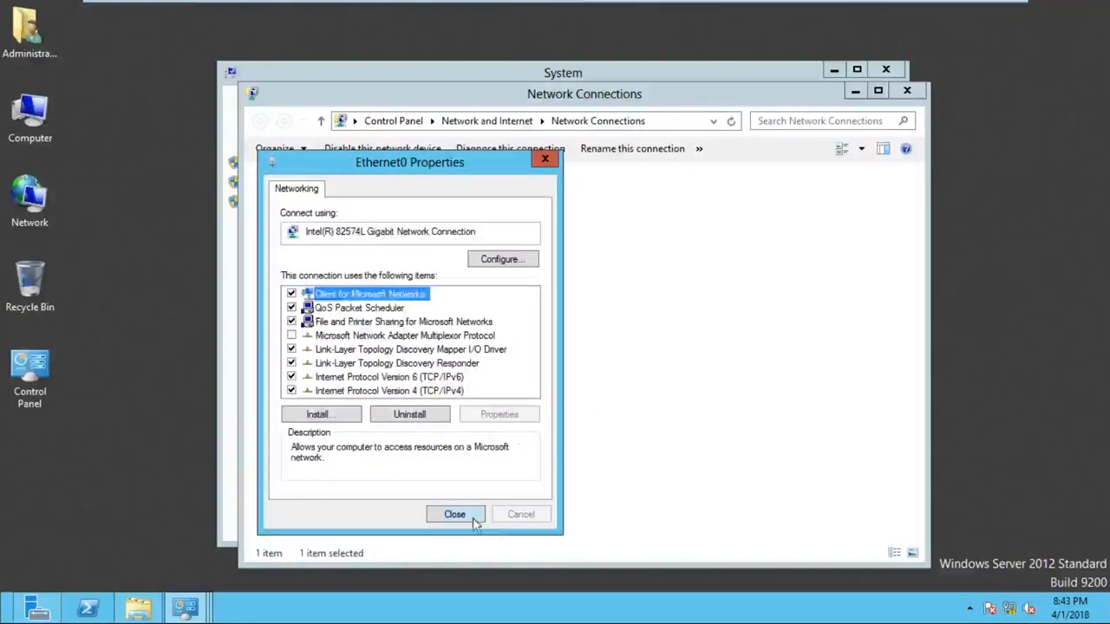
# - Close the Ethernet0 properties, Network Connections and Network and Sharing Center windows
pyautogui.click(453, 512)
pyautogui.click(909, 88)
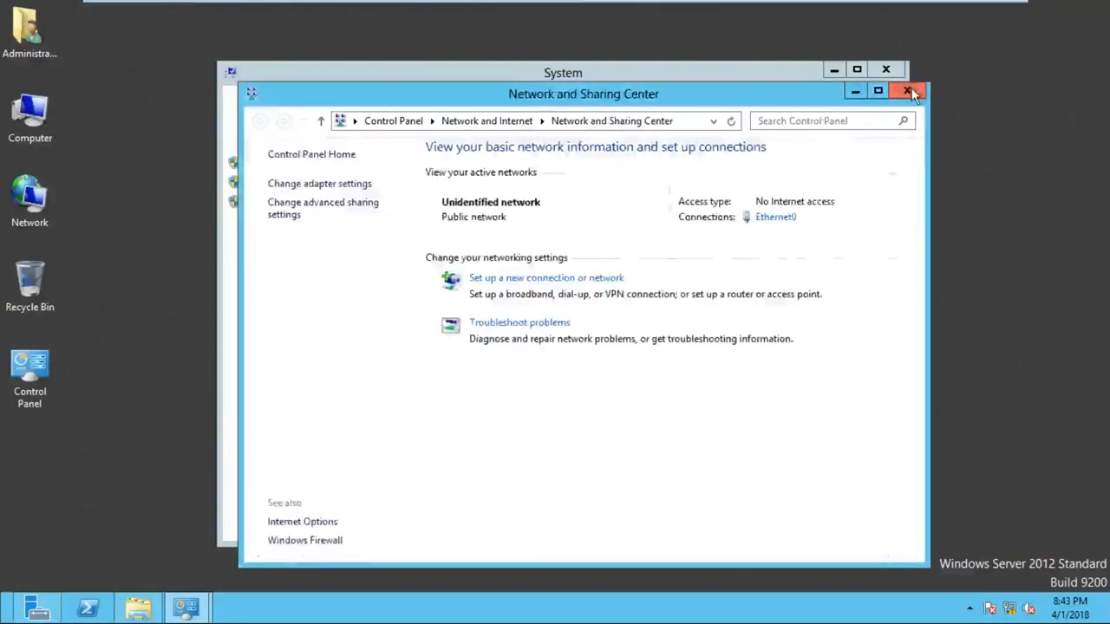
pyautogui.click(909, 89)
pyautogui.hotkey('alt', 'Tab')
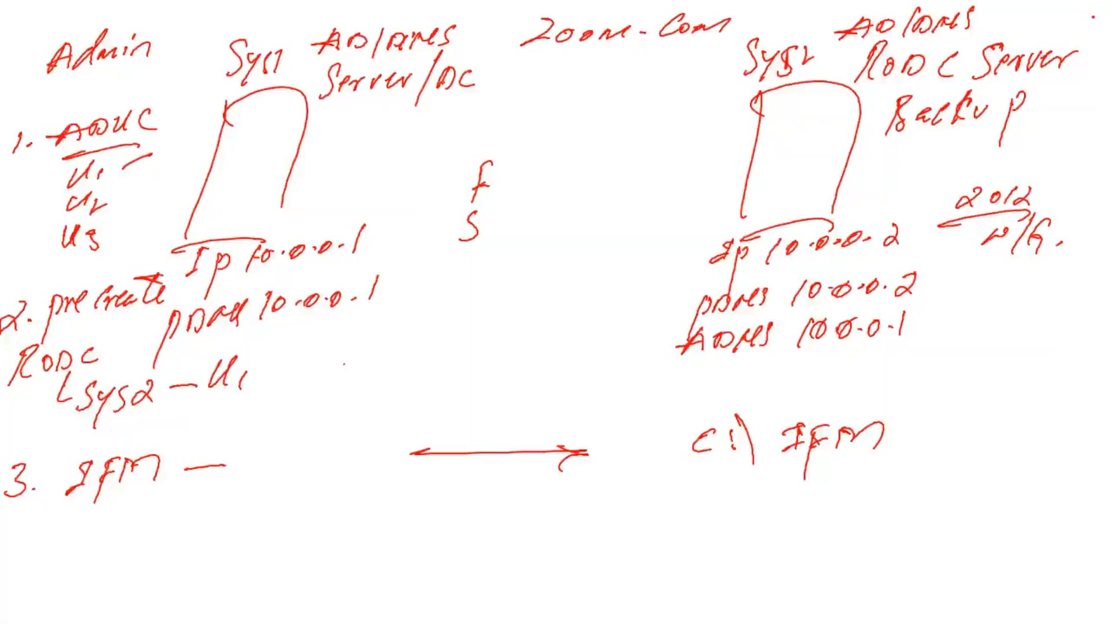
pyautogui.hotkey('alt', 'Tab')
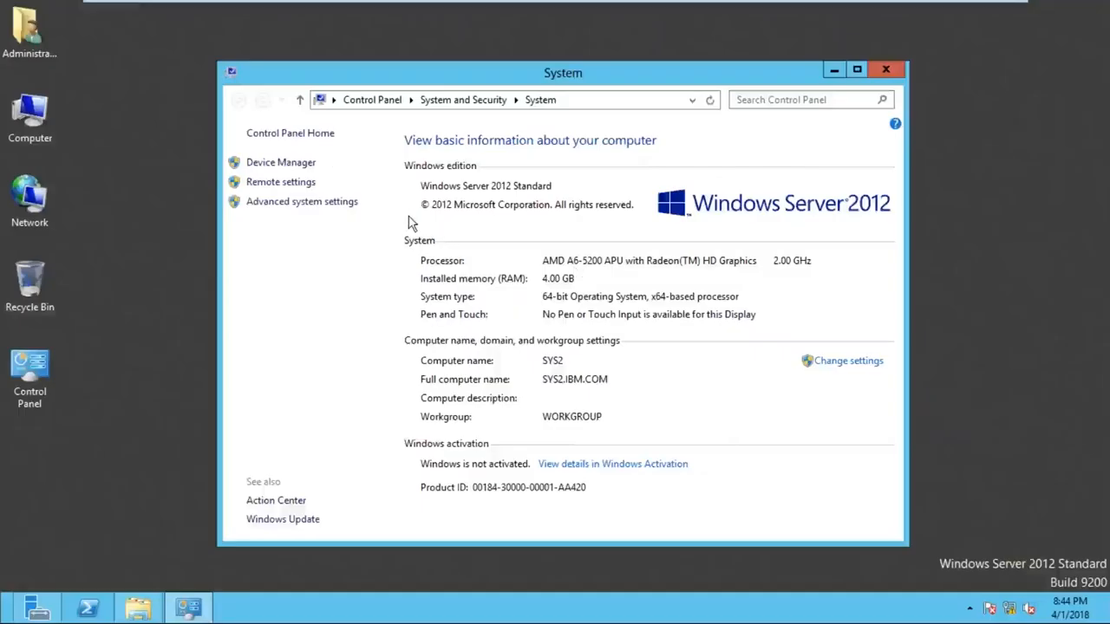
# - Step through Add Roles and Features to confirm AD DS is already installed on SYS2, then close it
pyautogui.click(37, 608)
pyautogui.click(558, 318)
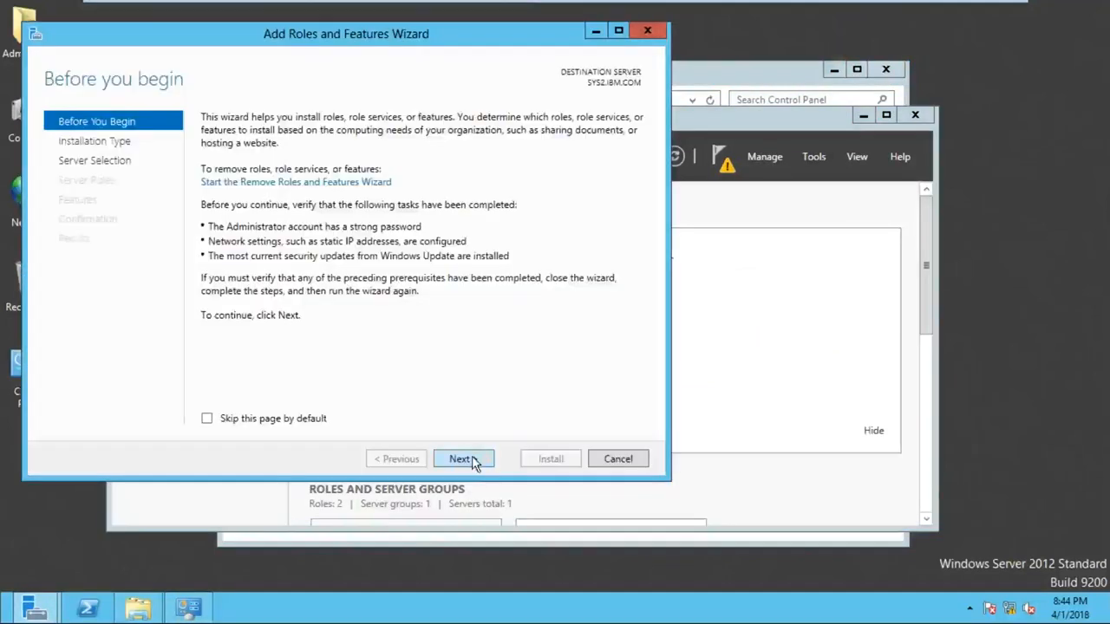
pyautogui.click(467, 459)
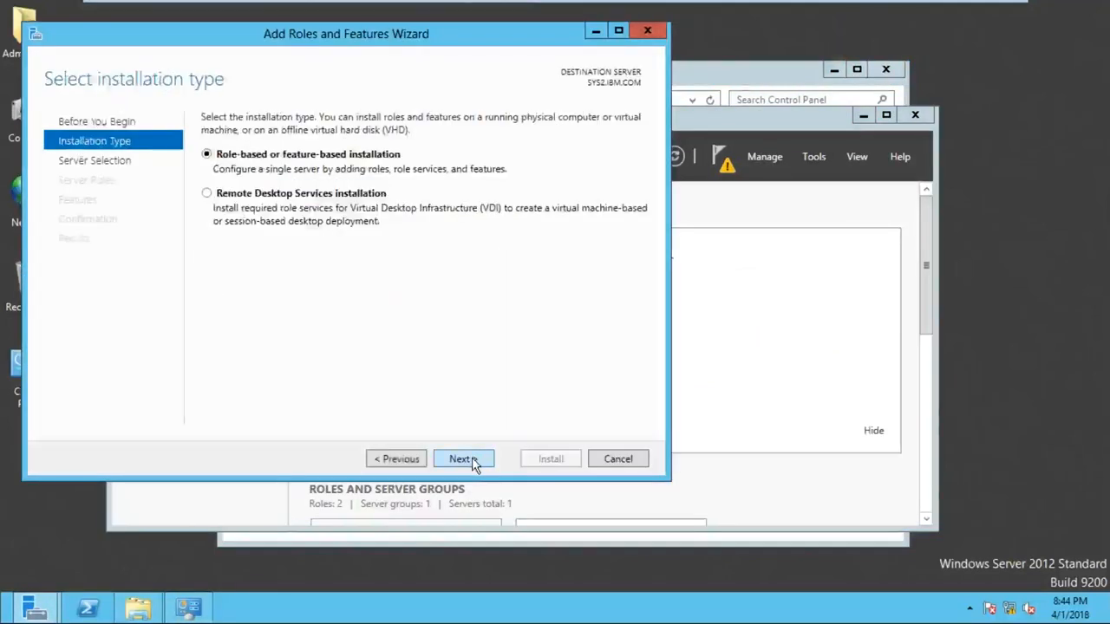
pyautogui.click(474, 464)
pyautogui.click(460, 459)
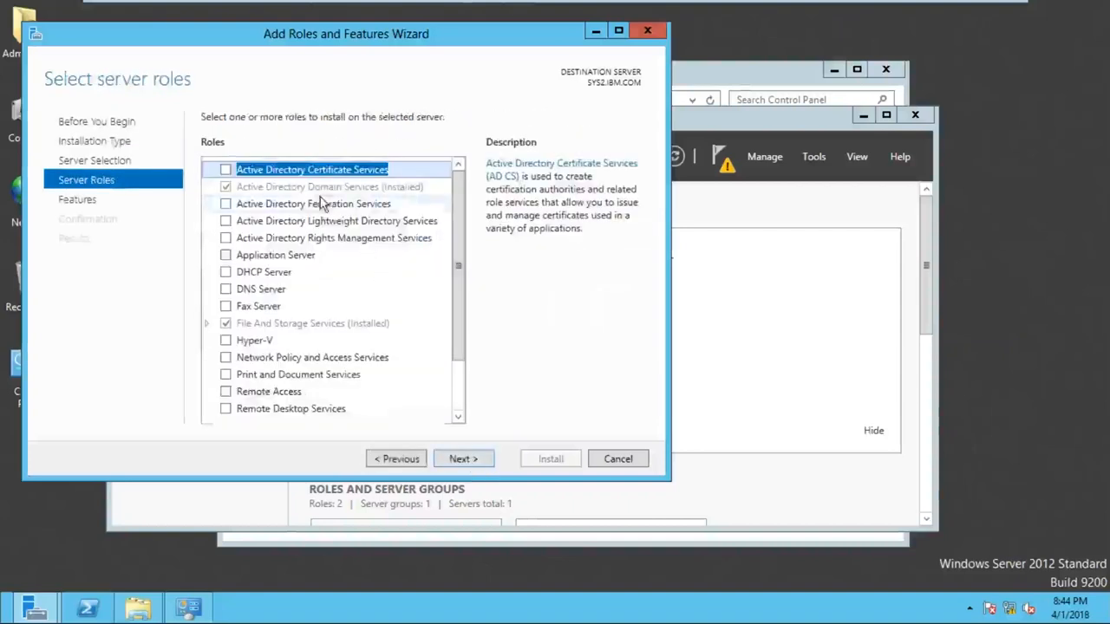
pyautogui.click(308, 189)
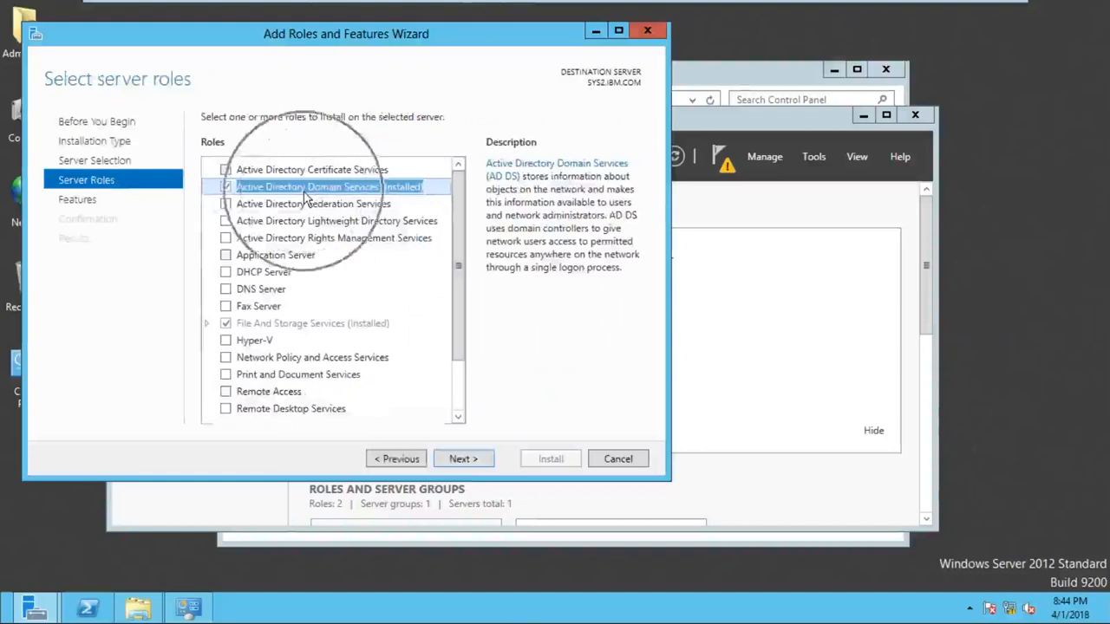
pyautogui.click(391, 194)
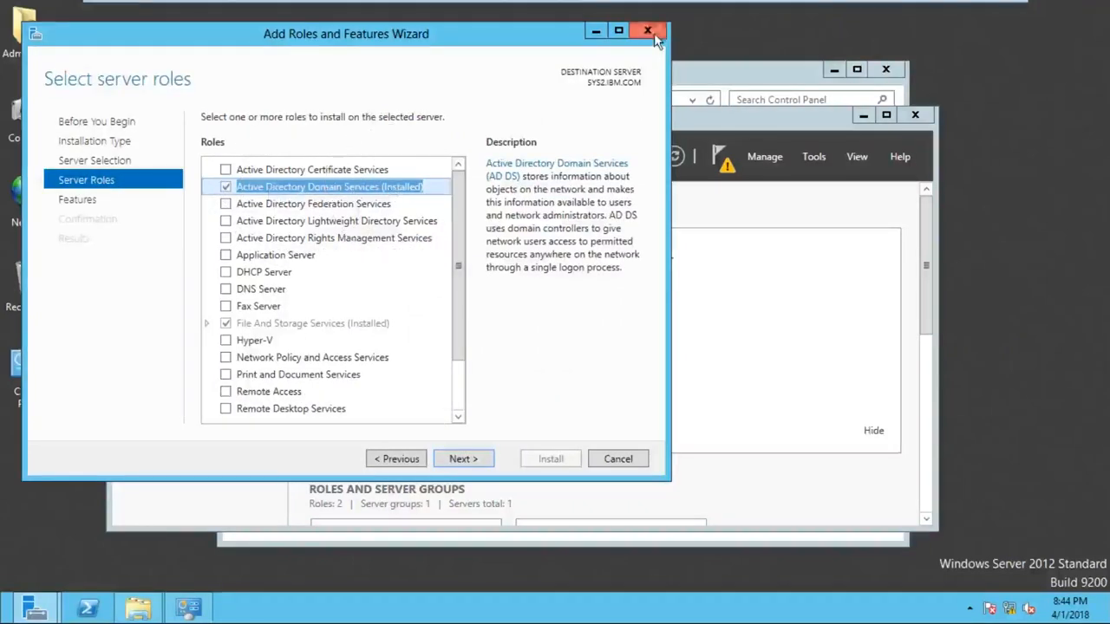
pyautogui.click(646, 32)
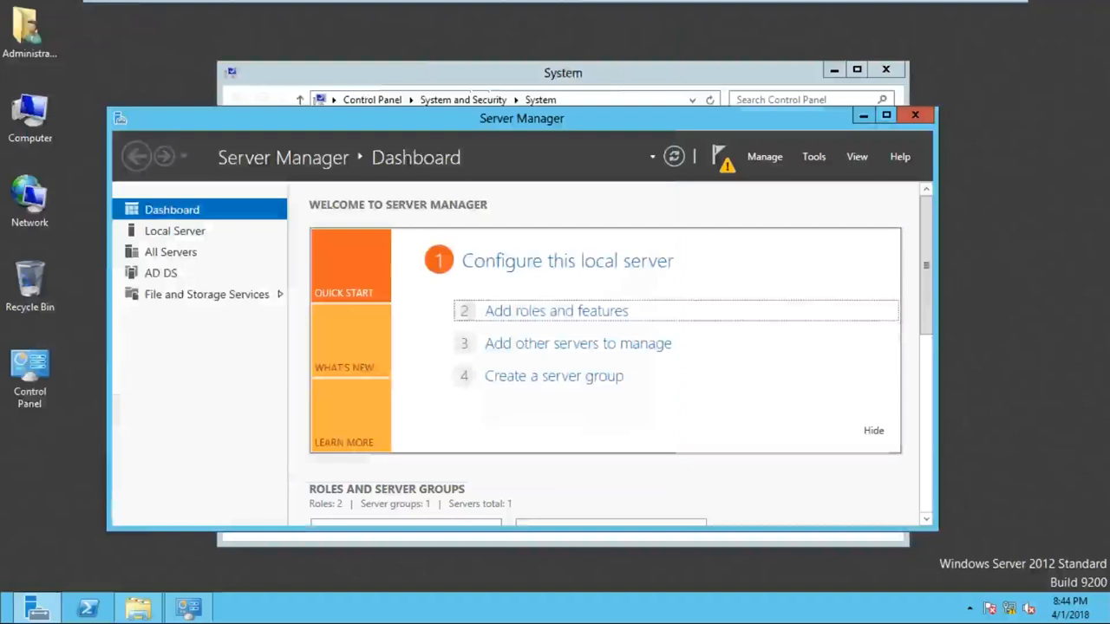
# - From the post-deployment notification, choose to promote SYS2 to a domain controller
pyautogui.click(169, 291)
pyautogui.click(727, 167)
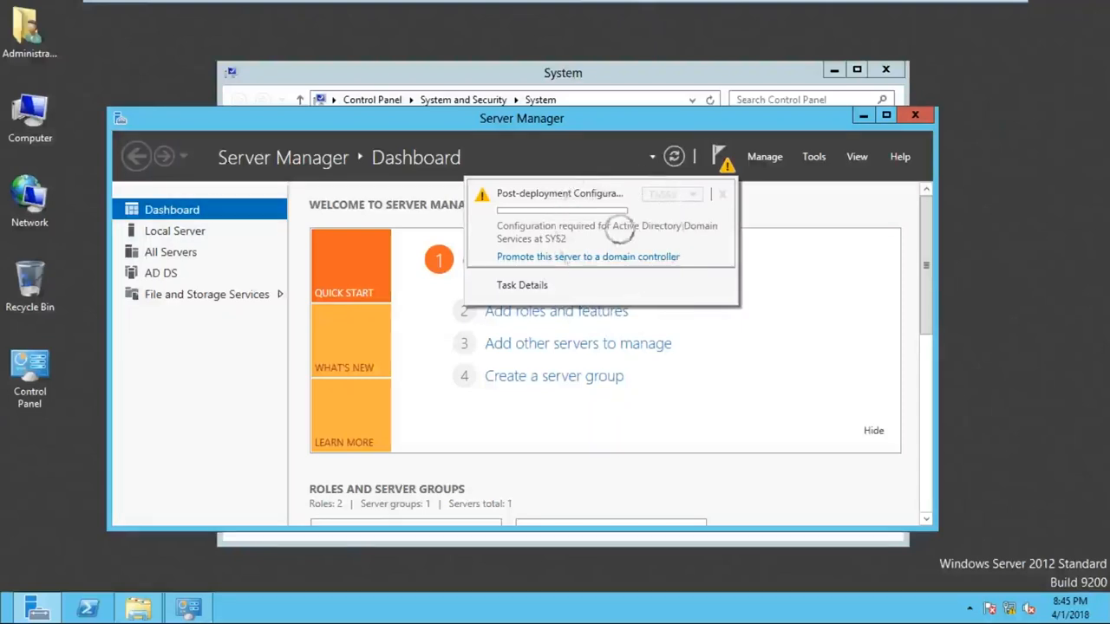
pyautogui.click(569, 257)
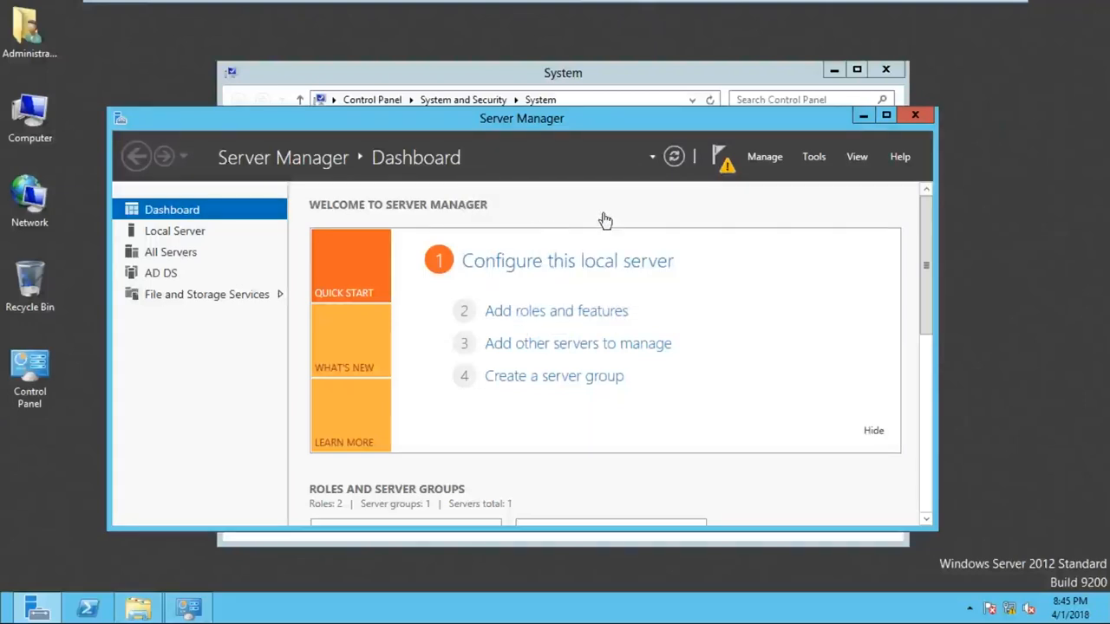
# - Minimize Server Manager and System, center the AD DS wizard, and wait for Deployment Configuration
pyautogui.click(865, 127)
pyautogui.click(832, 69)
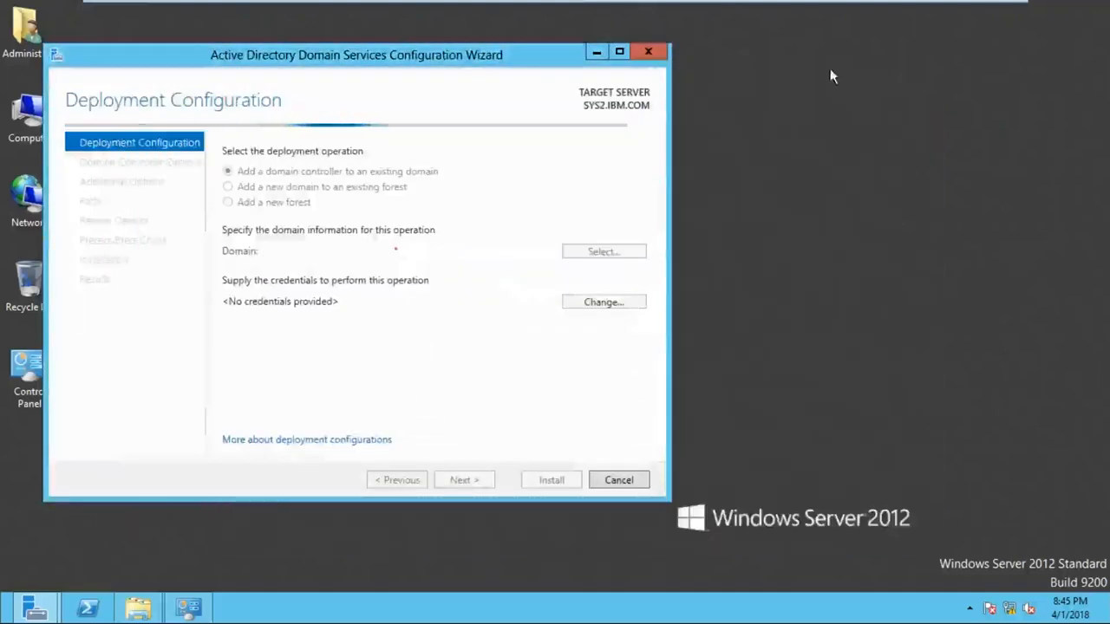
pyautogui.moveTo(401, 64); pyautogui.dragTo(604, 43)
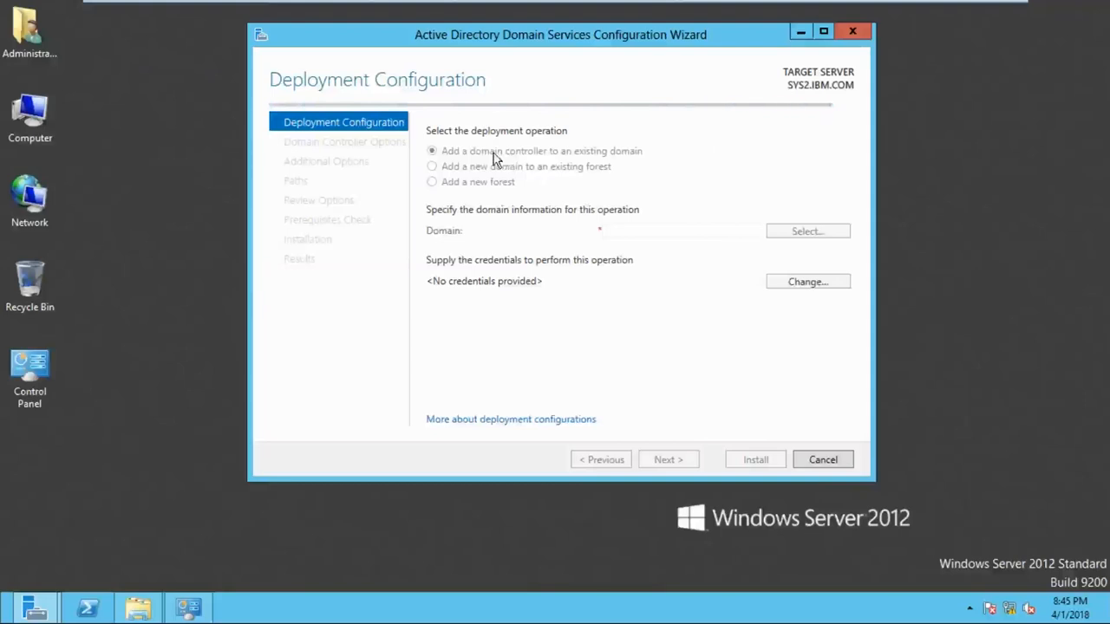
pyautogui.click(495, 158)
pyautogui.click(494, 159)
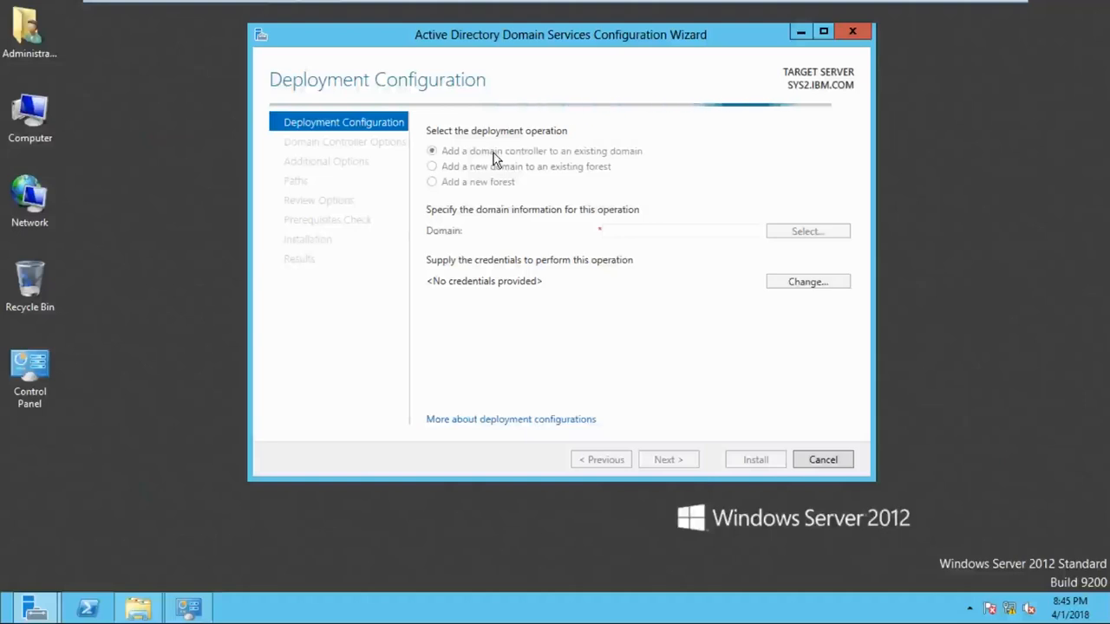
pyautogui.click(494, 153)
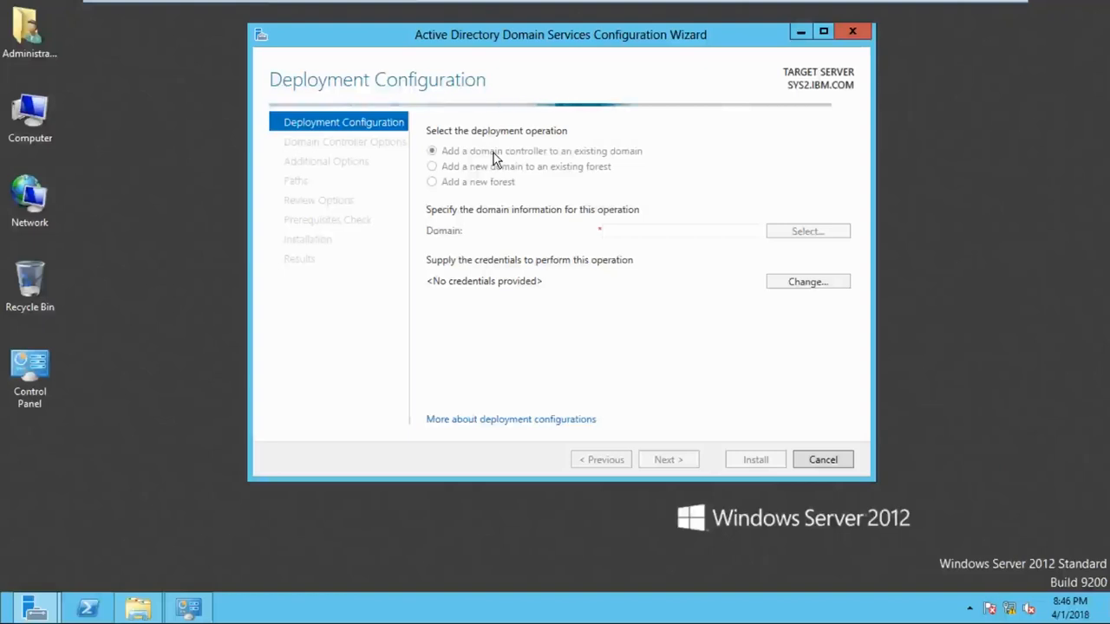
pyautogui.click(494, 153)
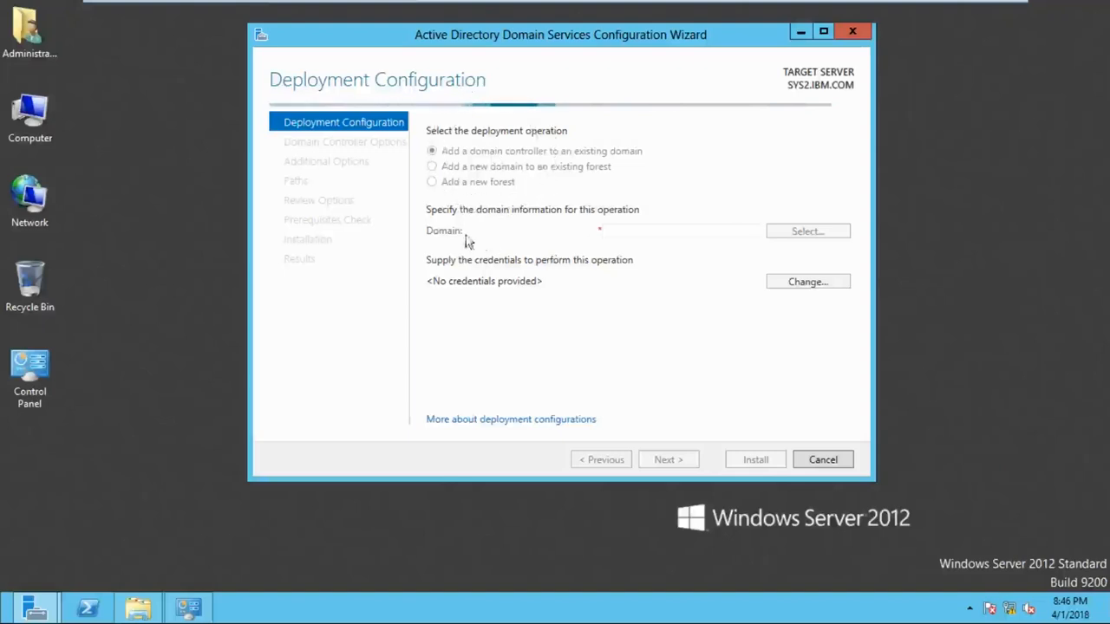
pyautogui.click(638, 237)
pyautogui.click(638, 236)
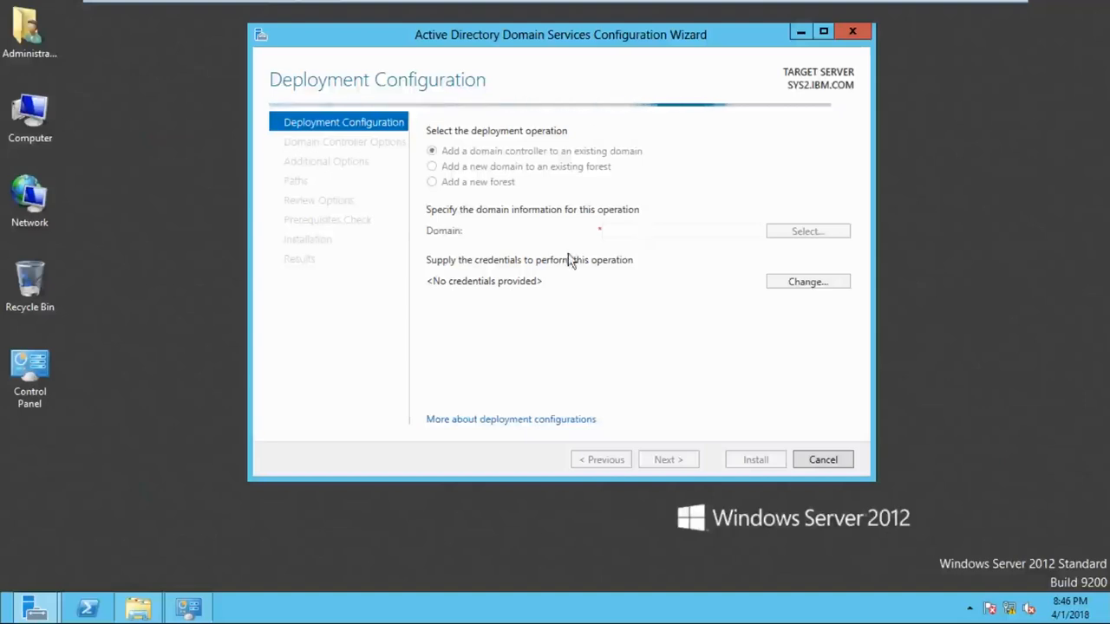
pyautogui.click(537, 269)
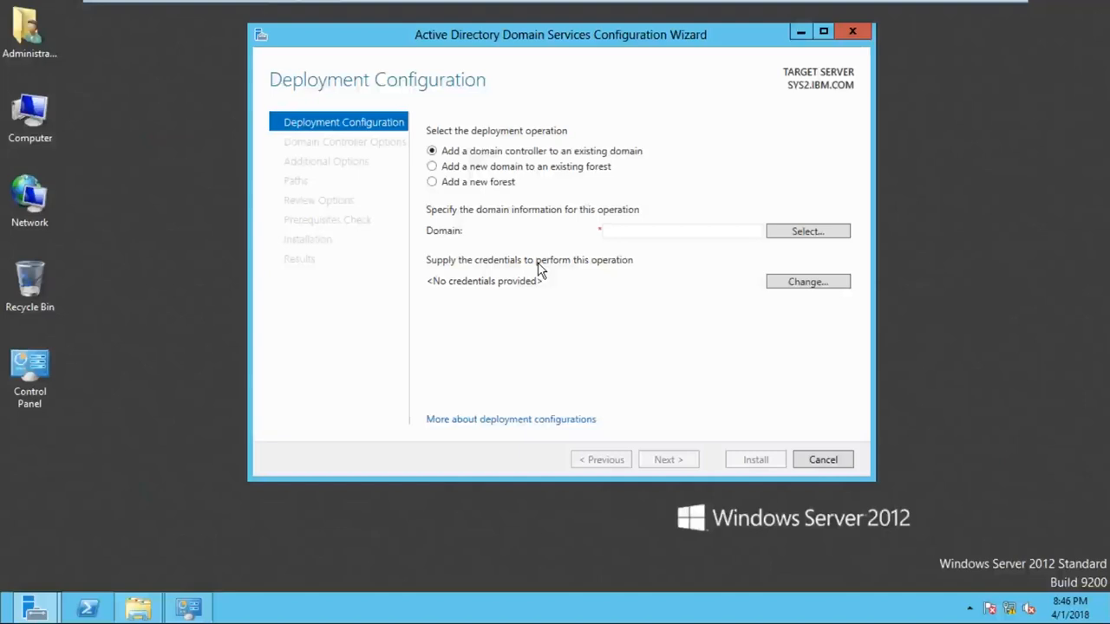
# - Target the existing ZOOM.COM domain and supply a ZOOM.COM user's name and password
pyautogui.click(694, 232)
pyautogui.write('ZOOM.COM')
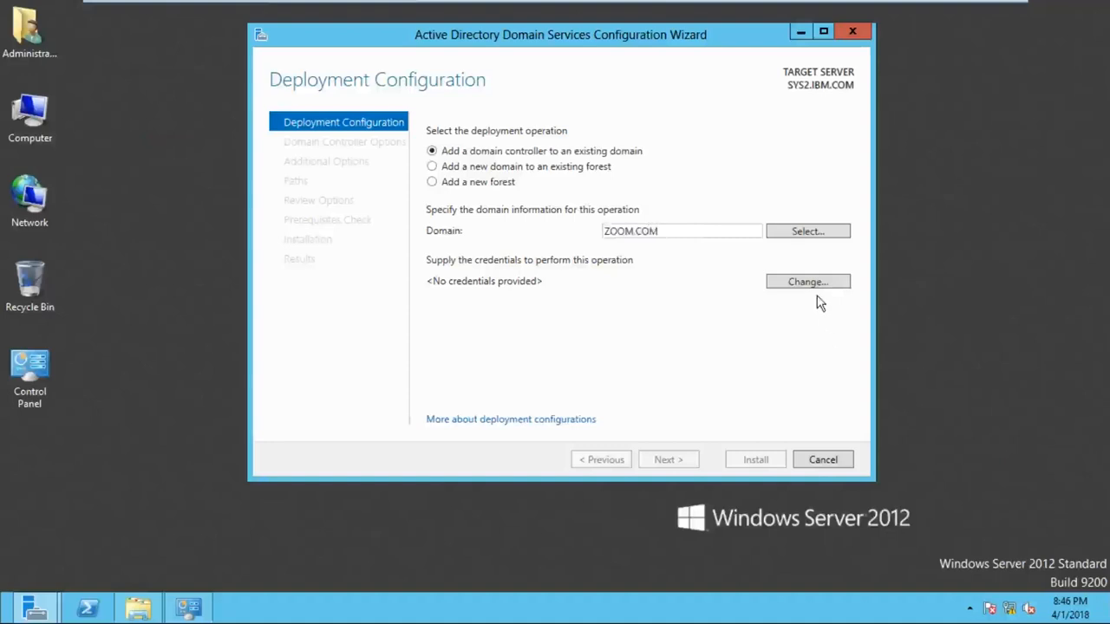
pyautogui.click(812, 291)
pyautogui.click(815, 299)
pyautogui.click(808, 282)
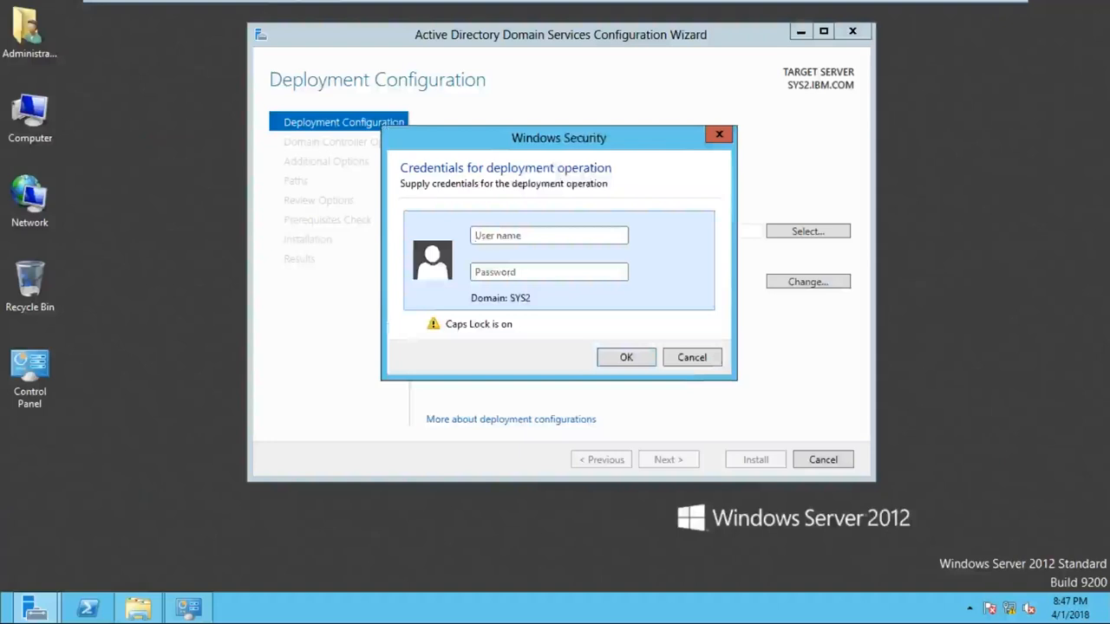
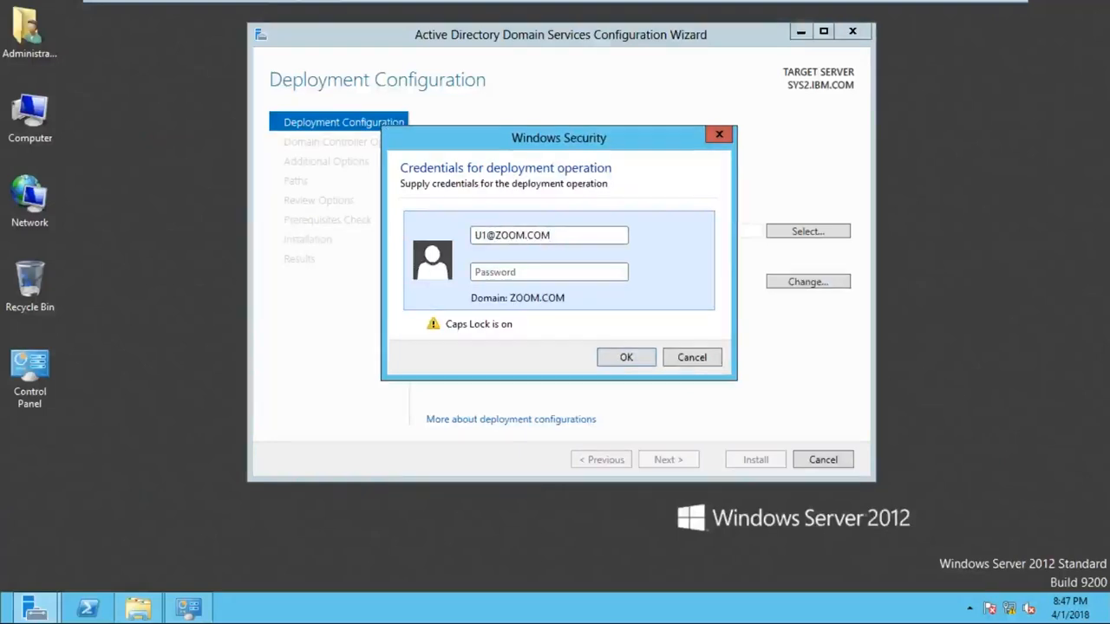
pyautogui.press('capslock')
pyautogui.press('Tab')
pyautogui.write('P')
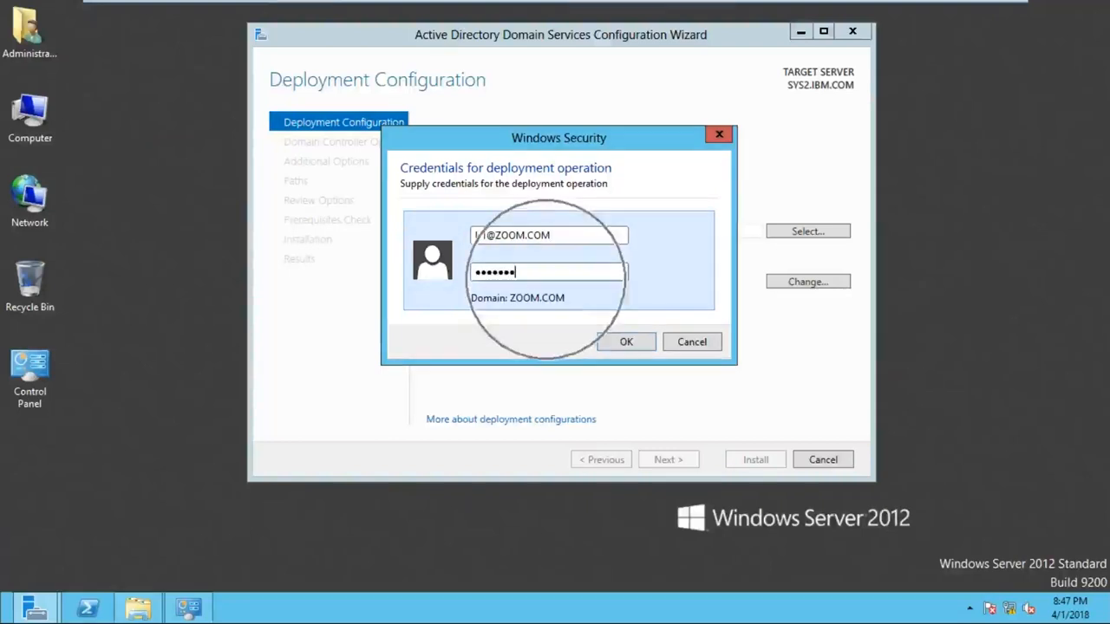
pyautogui.click(617, 344)
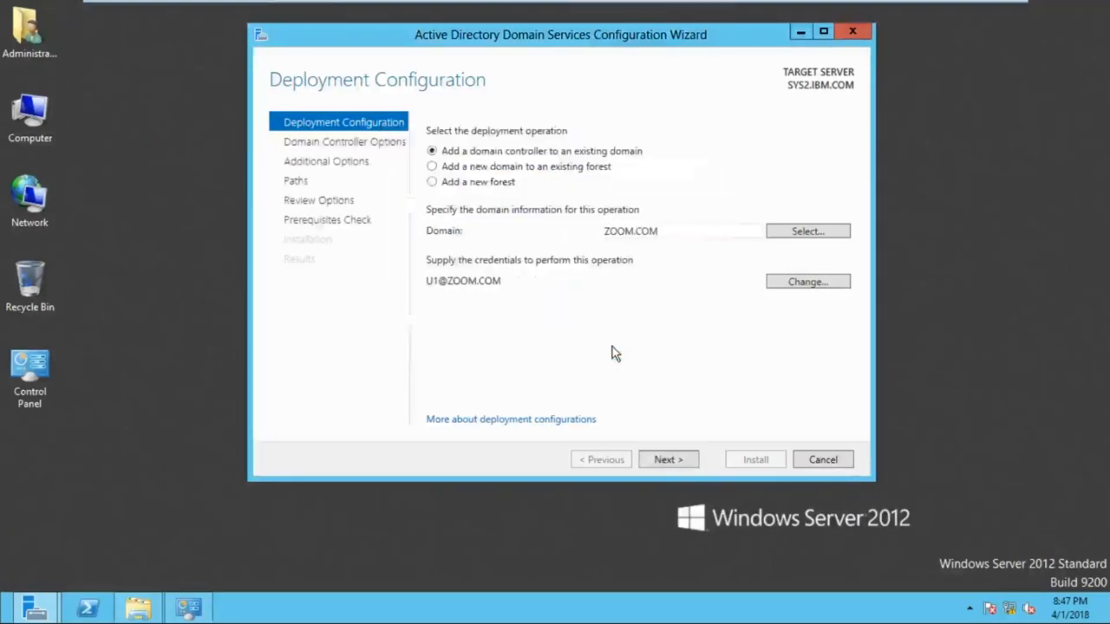
# - Continue to Domain Controller Options, which detects the pre-created RODC account for SYS2
pyautogui.click(663, 462)
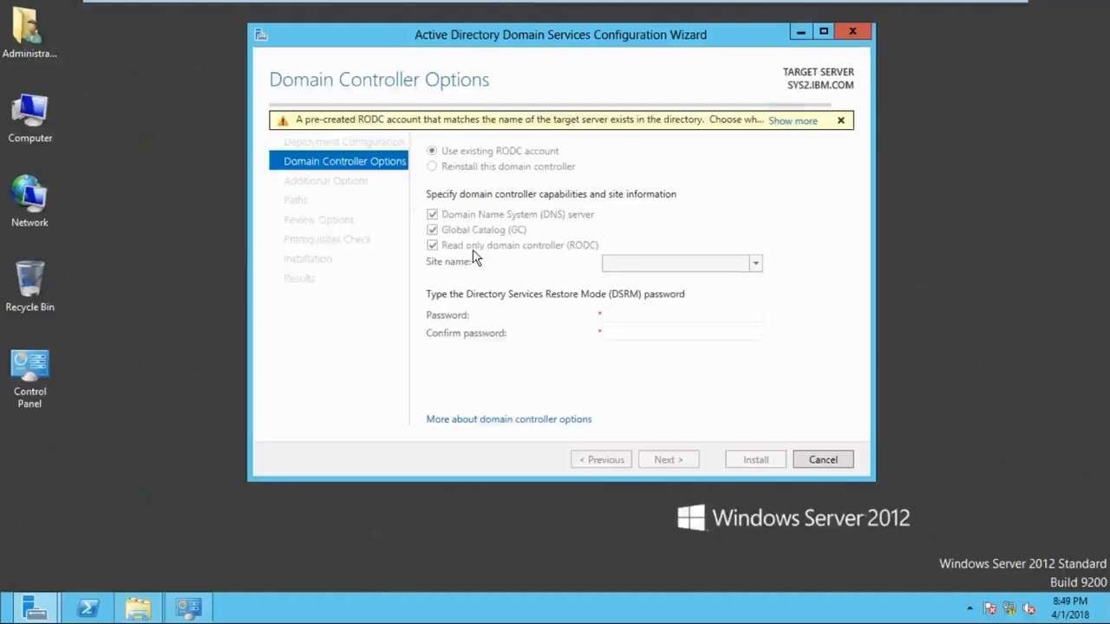
# - Keep the existing RODC account, enter the DSRM password, and continue to Additional Options
pyautogui.click(628, 286)
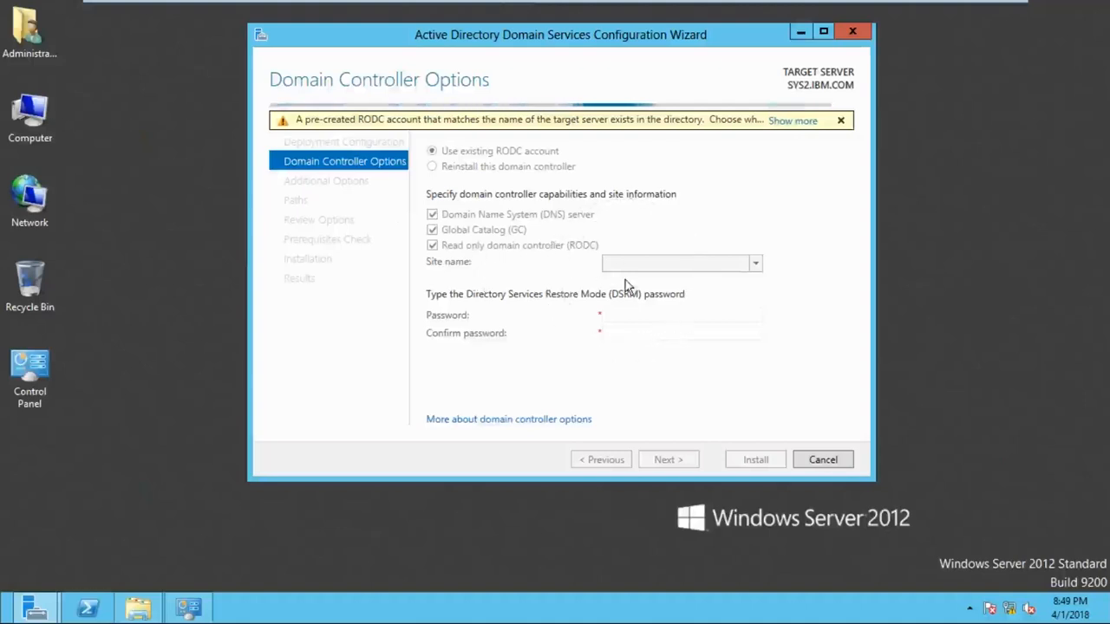
pyautogui.click(619, 345)
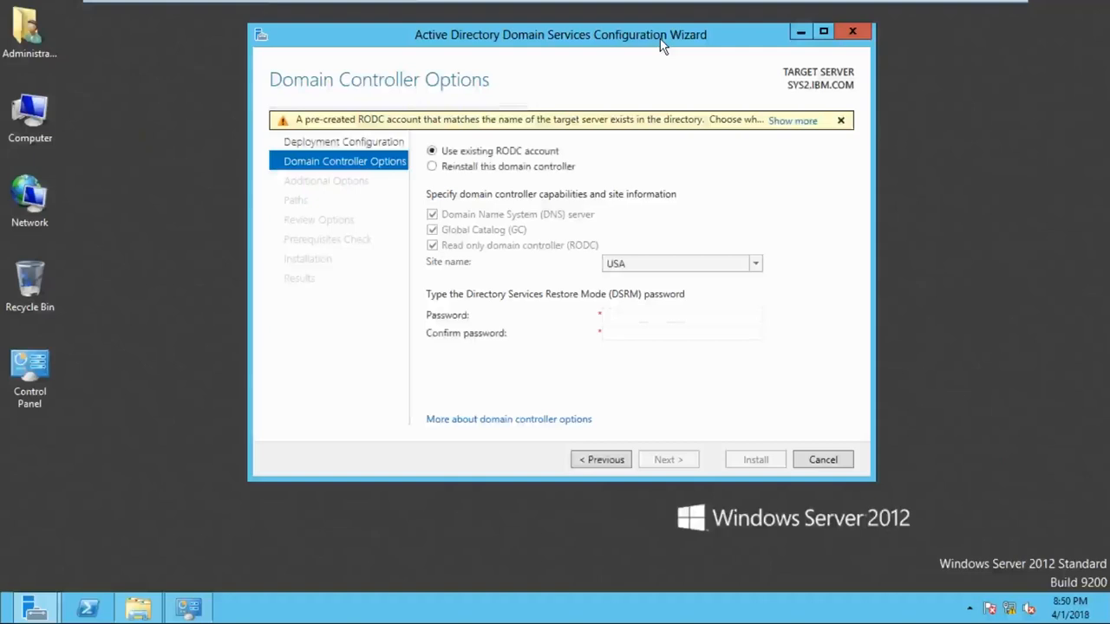
pyautogui.click(670, 318)
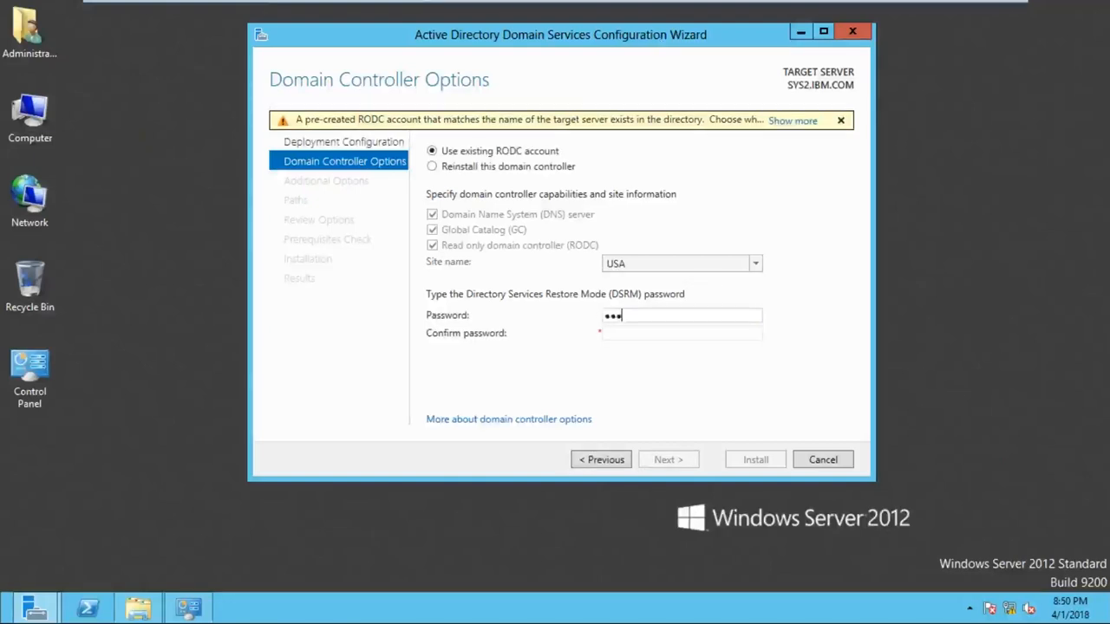
pyautogui.write('*******')
pyautogui.press('Return')
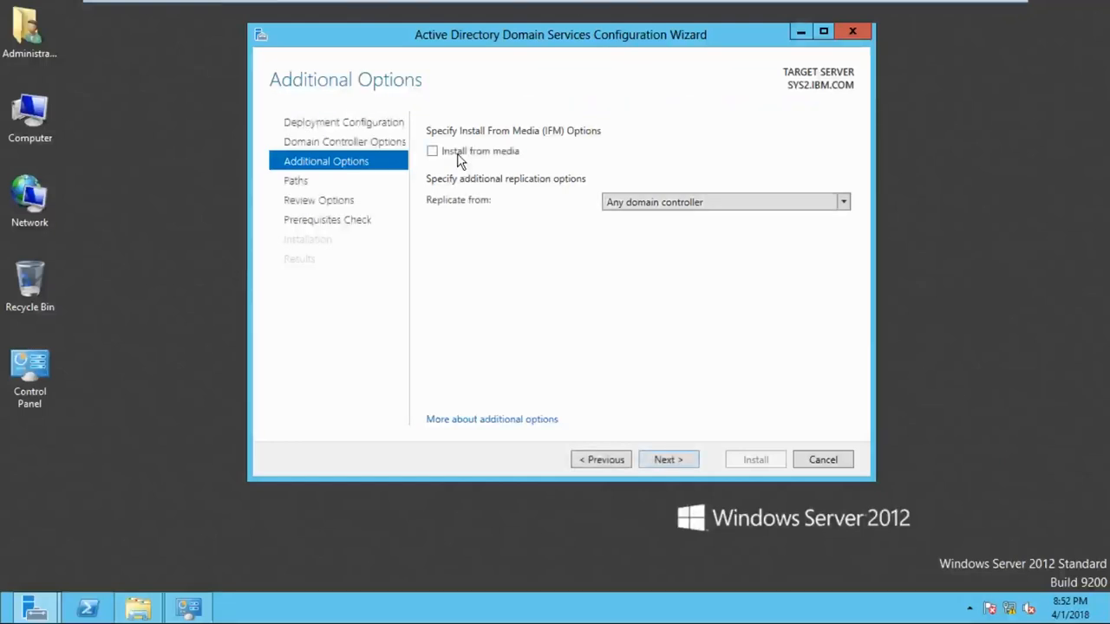
# - Enable Install from media and browse to the IFM folder on Local Disk (C:)
pyautogui.click(459, 163)
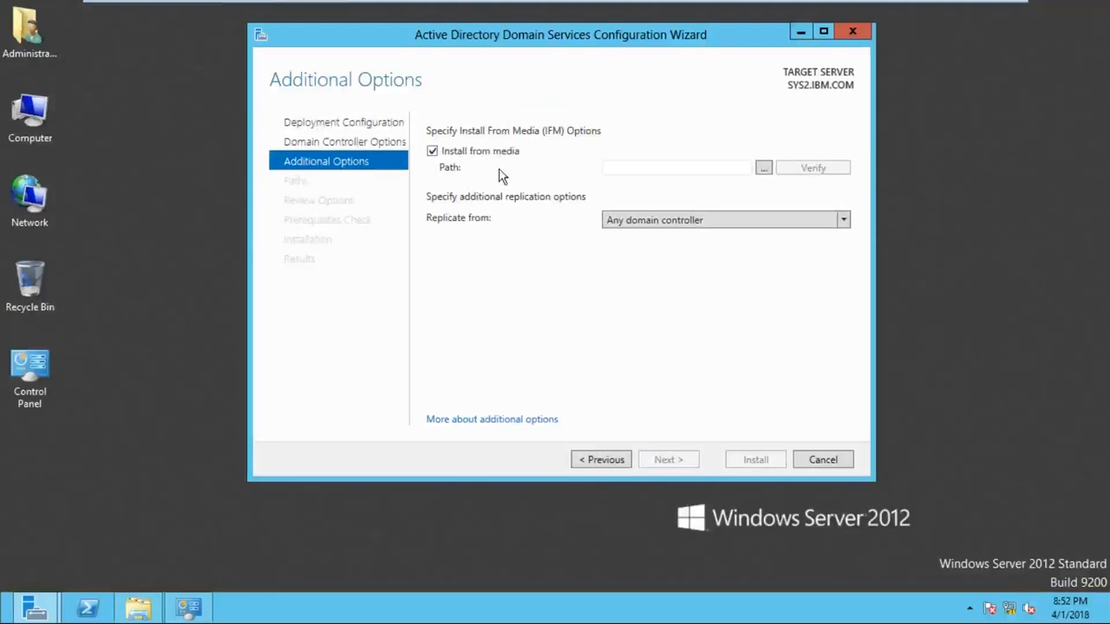
pyautogui.click(767, 178)
pyautogui.click(768, 181)
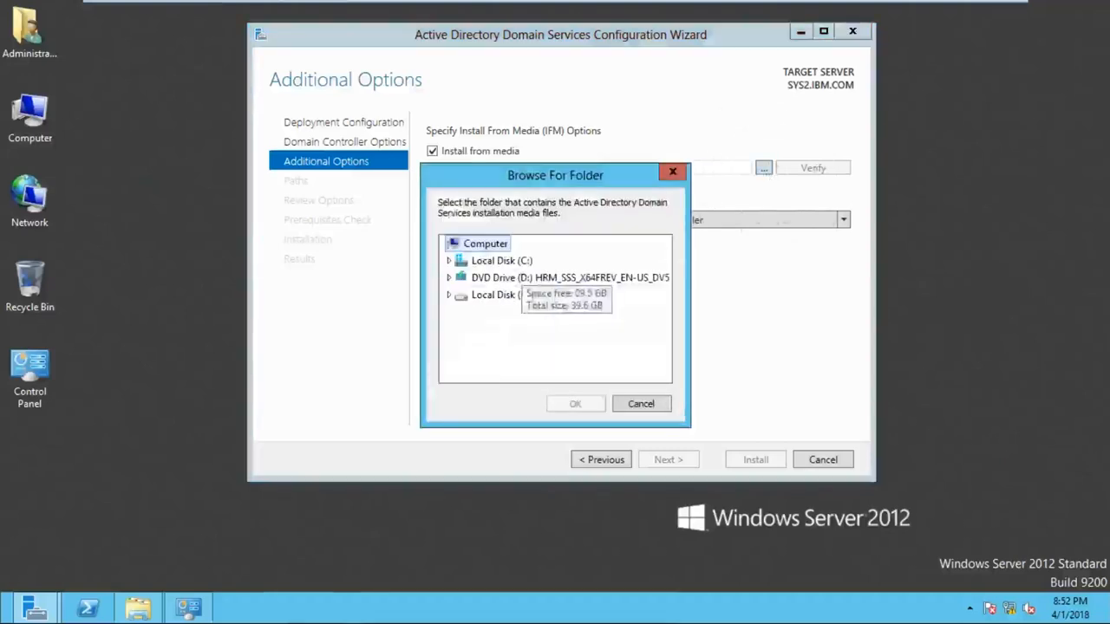
pyautogui.click(494, 261)
pyautogui.doubleClick(488, 261)
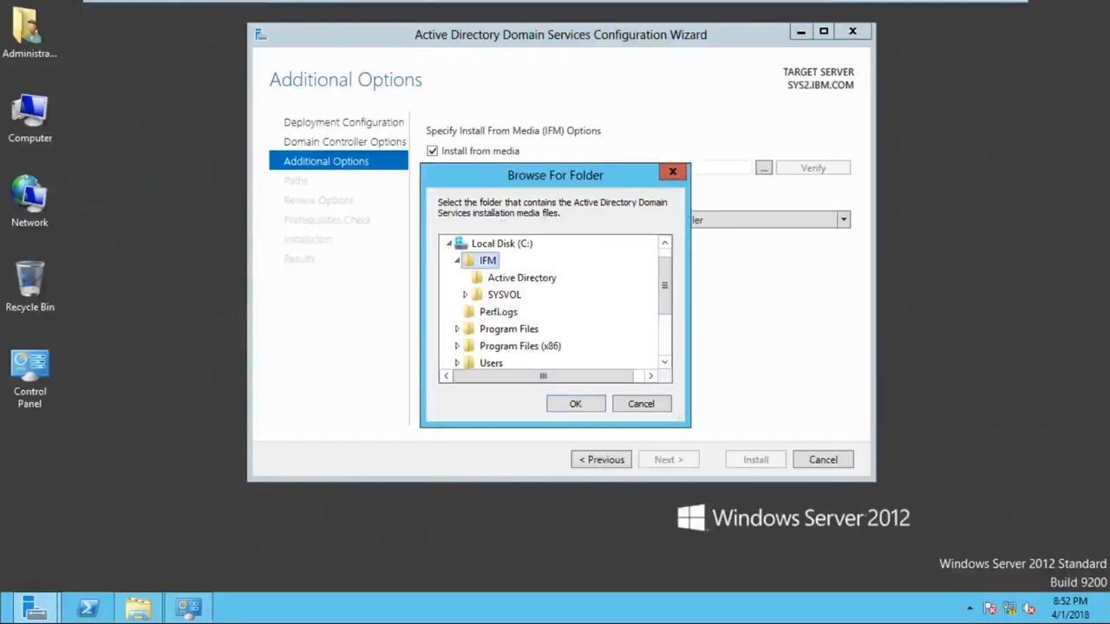
pyautogui.click(575, 405)
# - Reselect C:\IFM in Browse For Folder and confirm it as the media path
pyautogui.moveTo(588, 178); pyautogui.dragTo(555, 212)
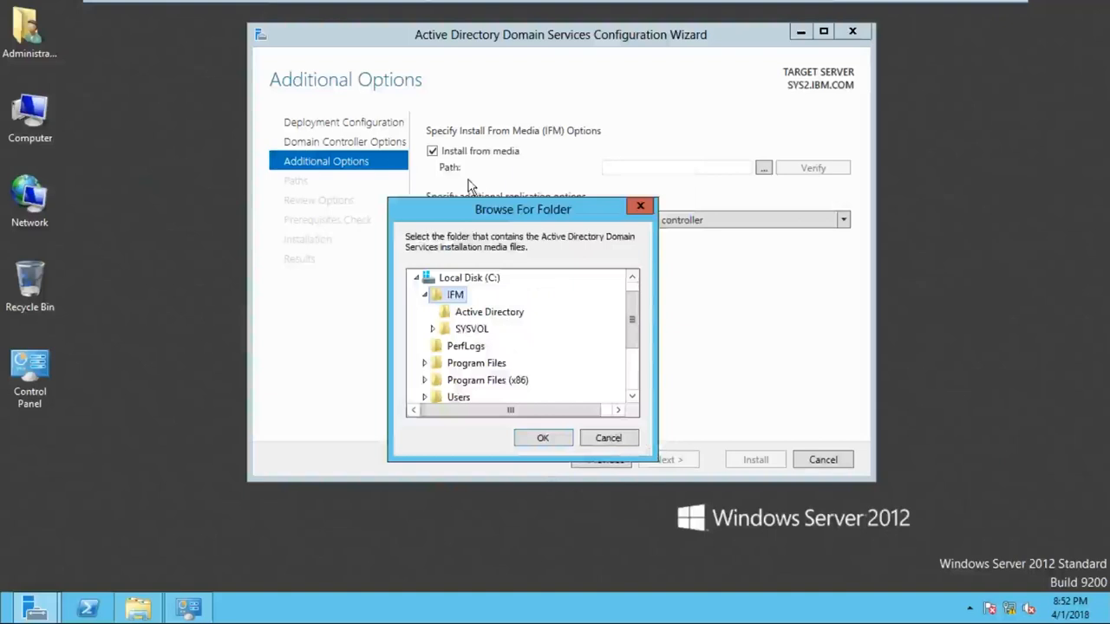
pyautogui.click(763, 168)
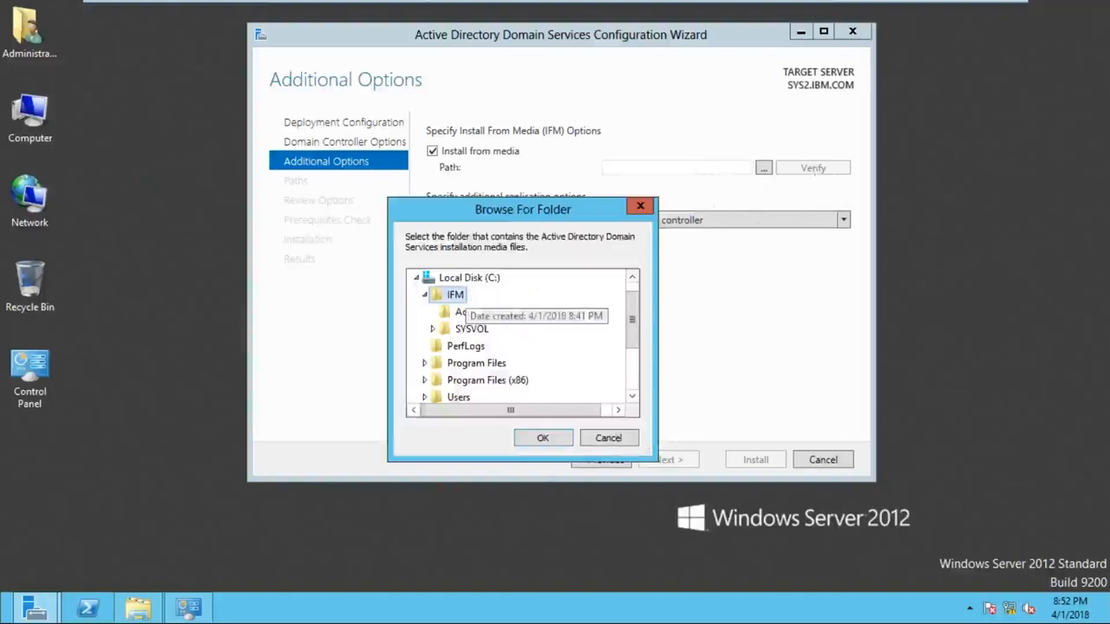
pyautogui.click(416, 278)
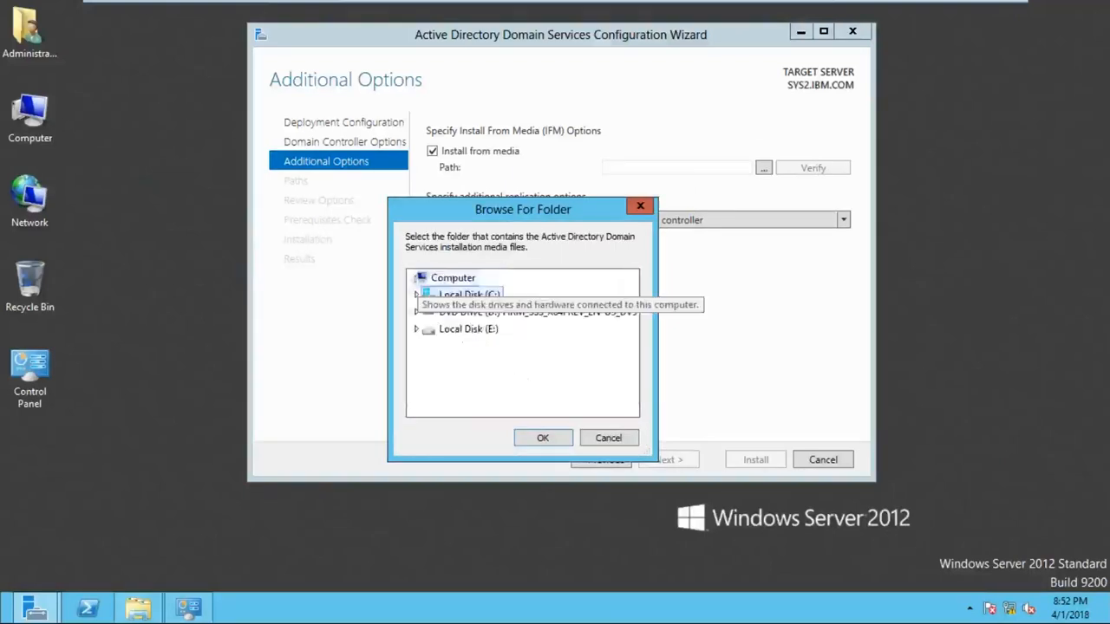
pyautogui.doubleClick(443, 295)
pyautogui.click(444, 299)
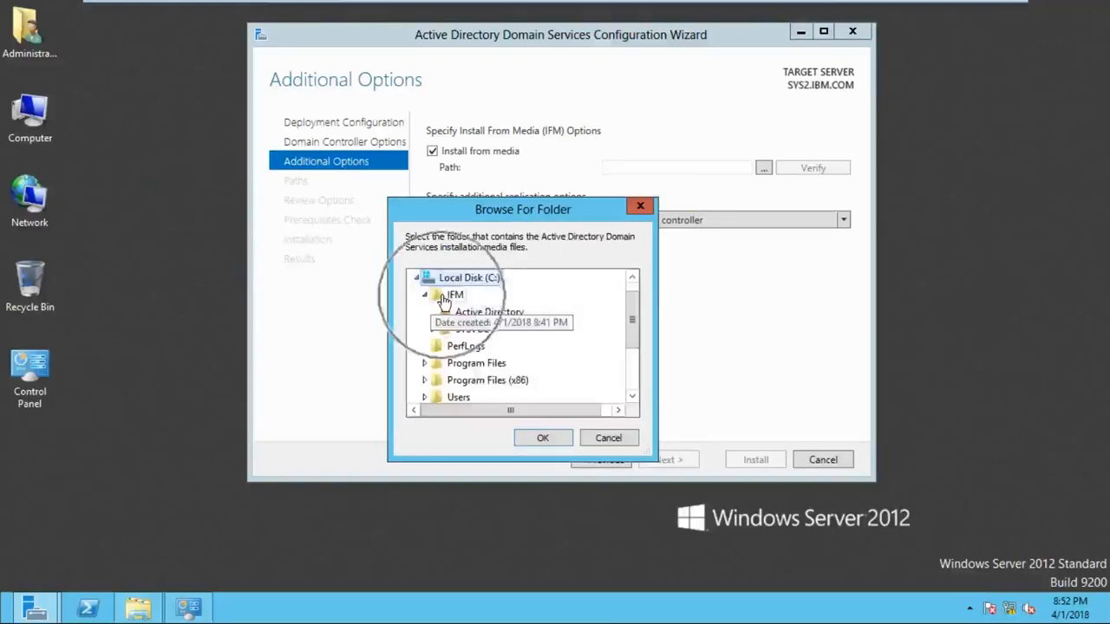
pyautogui.click(535, 442)
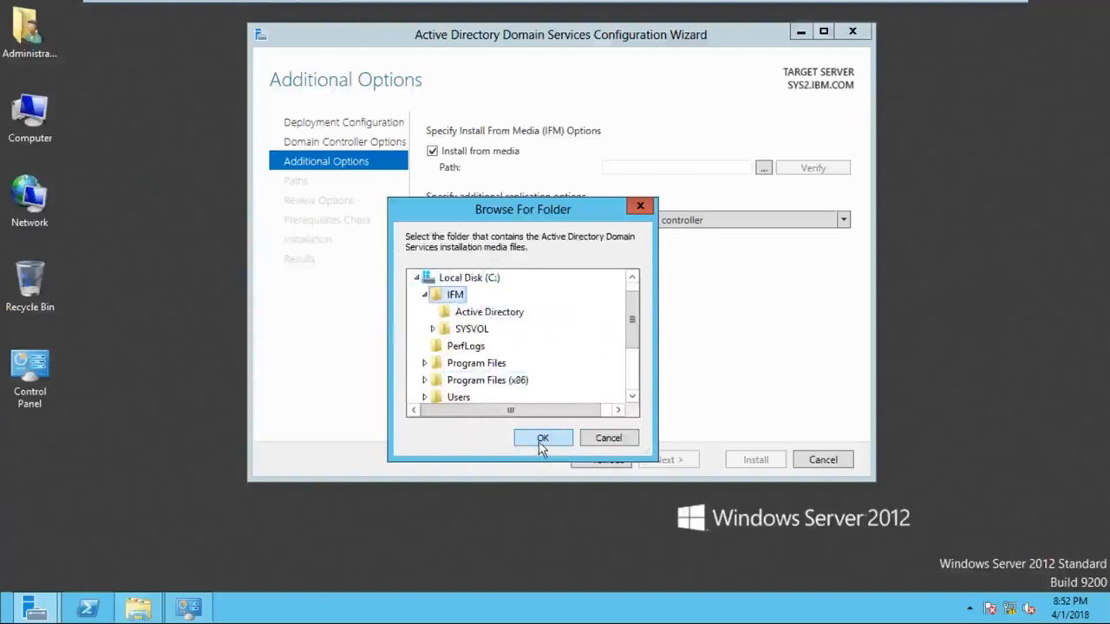
pyautogui.click(534, 440)
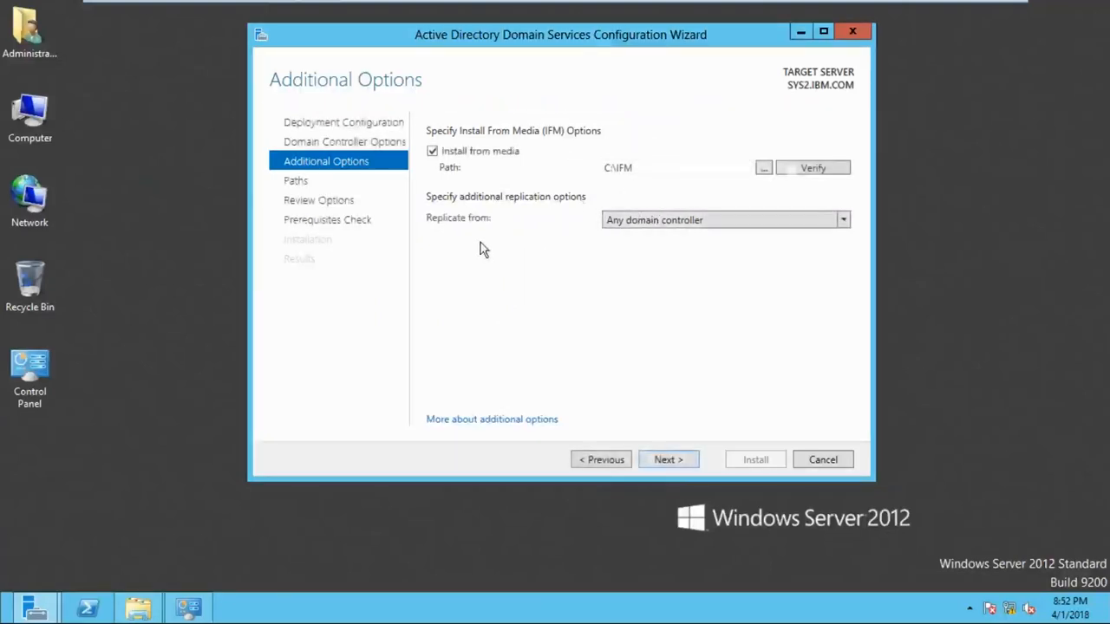
# - Replicate from SYS1.ZOOM.COM, keep default database, log and SYSVOL paths, and run the prerequisites check
pyautogui.click(613, 223)
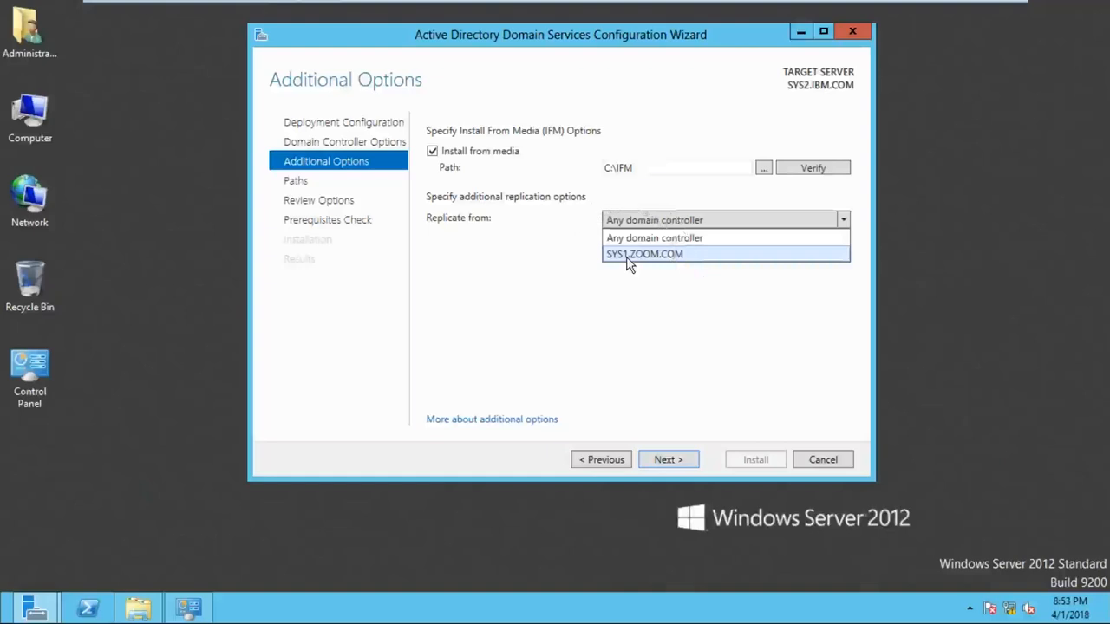
pyautogui.click(628, 255)
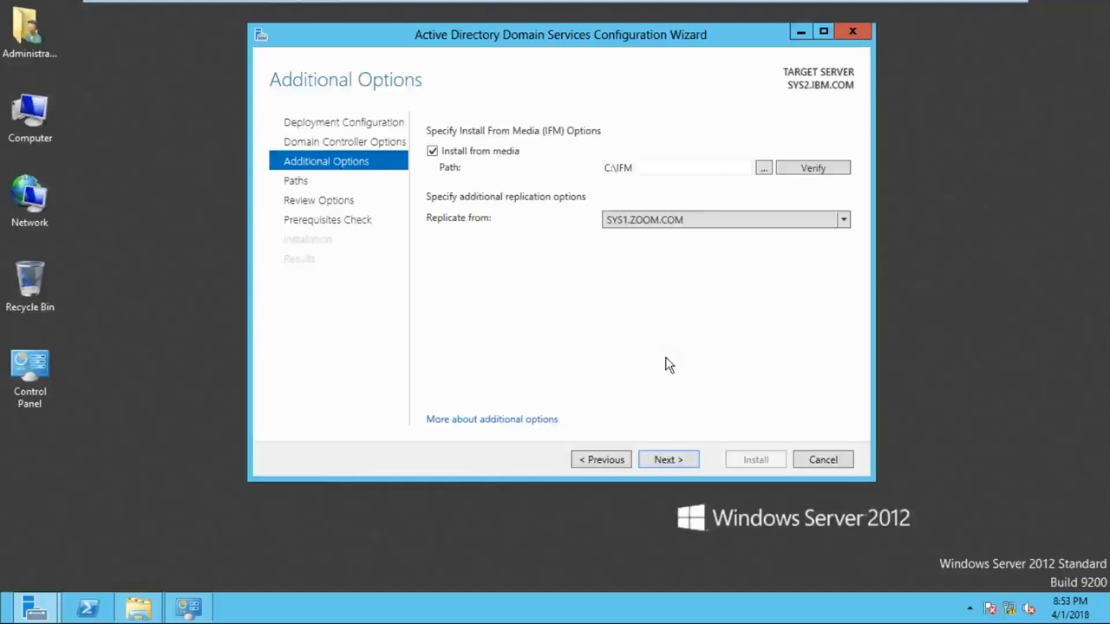
pyautogui.click(669, 461)
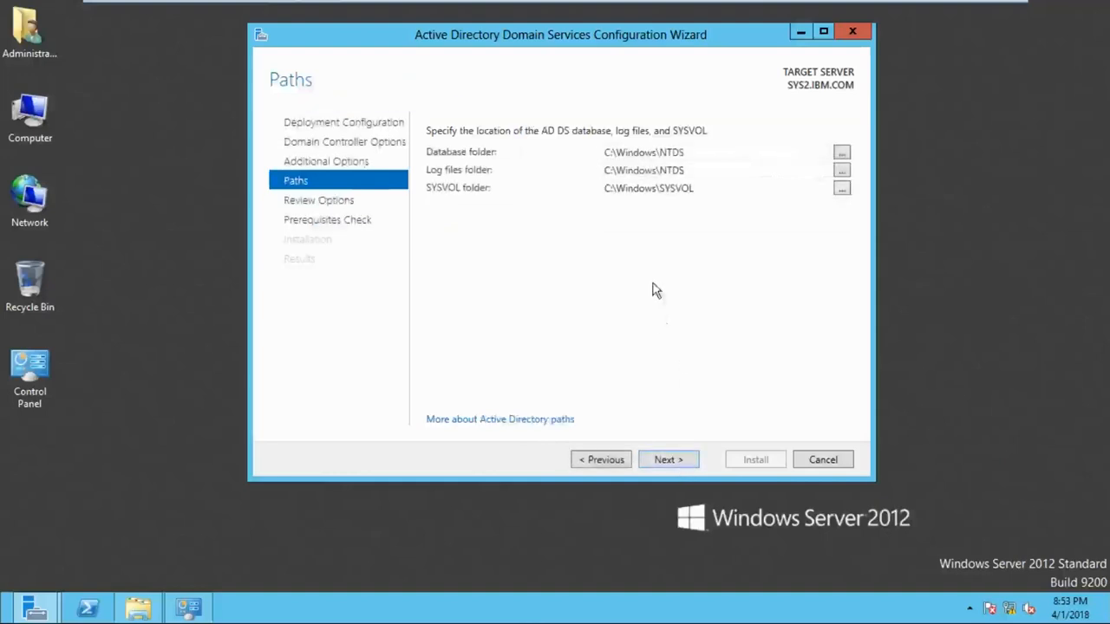
pyautogui.click(698, 460)
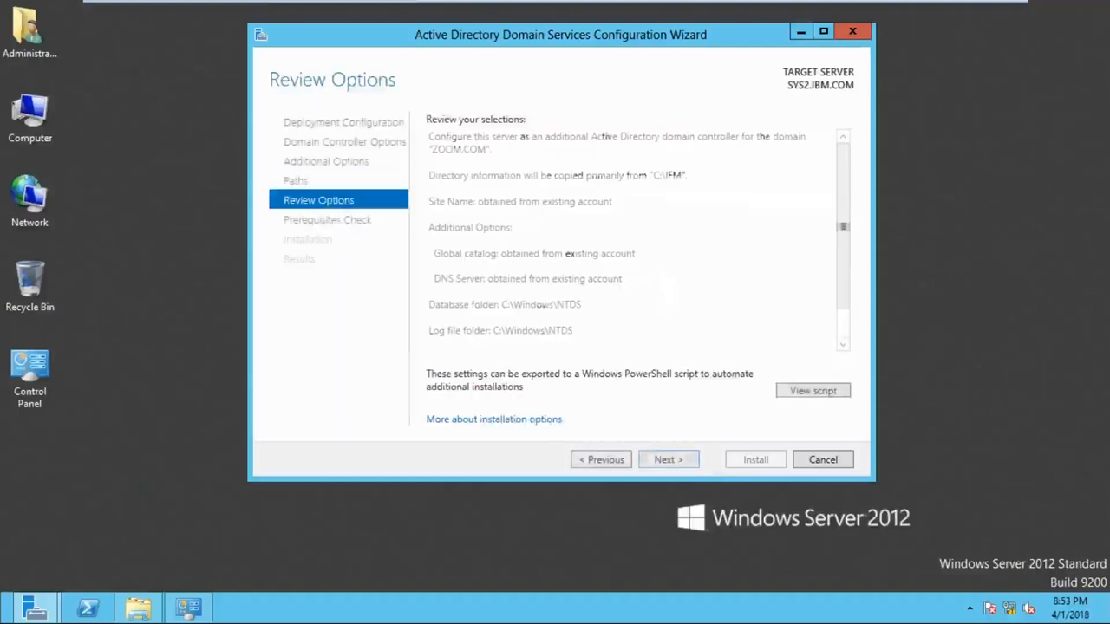
pyautogui.click(684, 464)
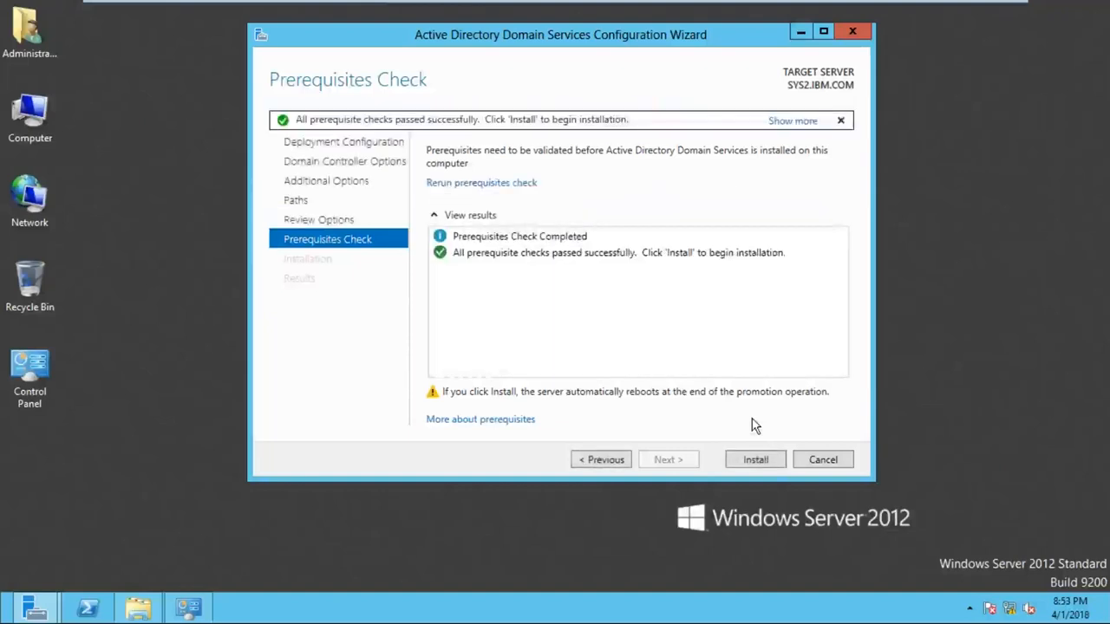
# - Install the read-only domain controller and let SYS2 restart
pyautogui.click(751, 460)
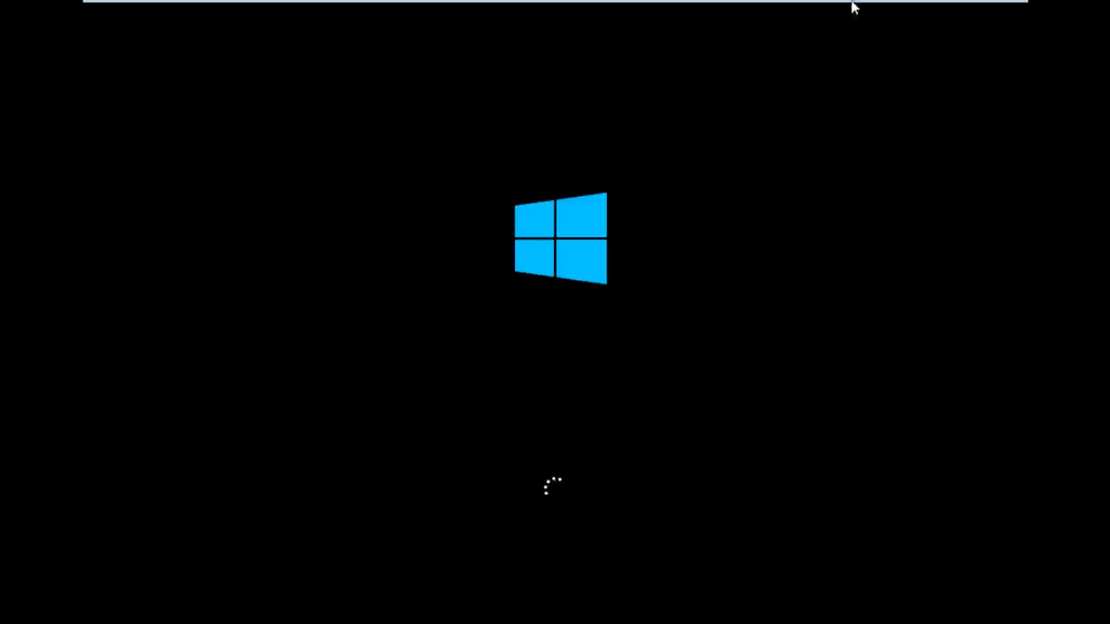
# - Switch to the SYS1 virtual machine and close its Local Disk (E:) window
pyautogui.moveTo(852, 5)
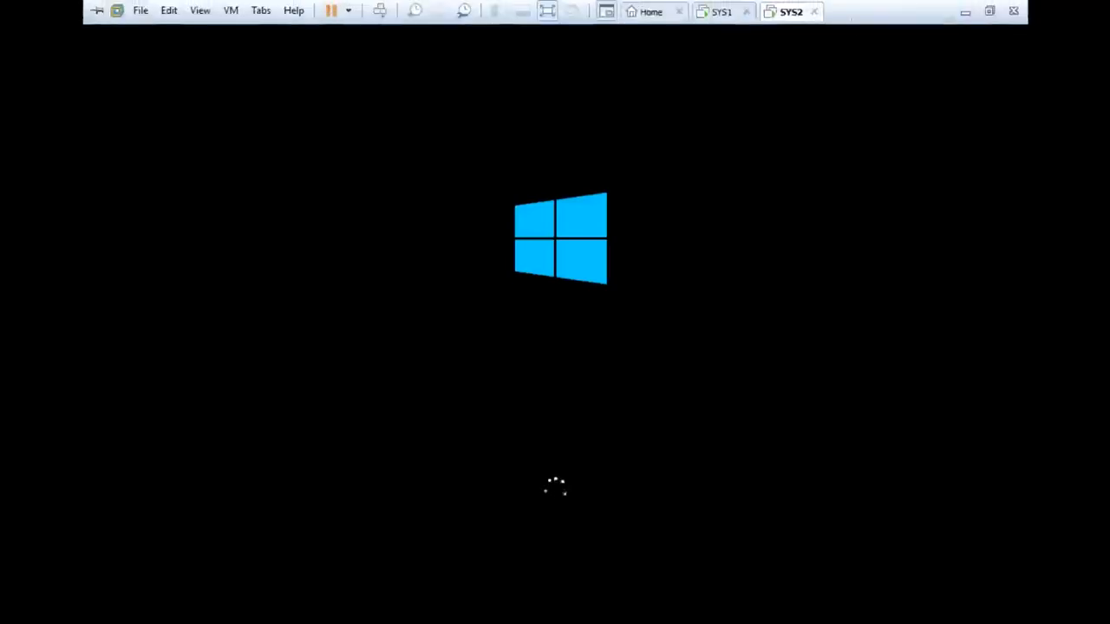
pyautogui.click(725, 12)
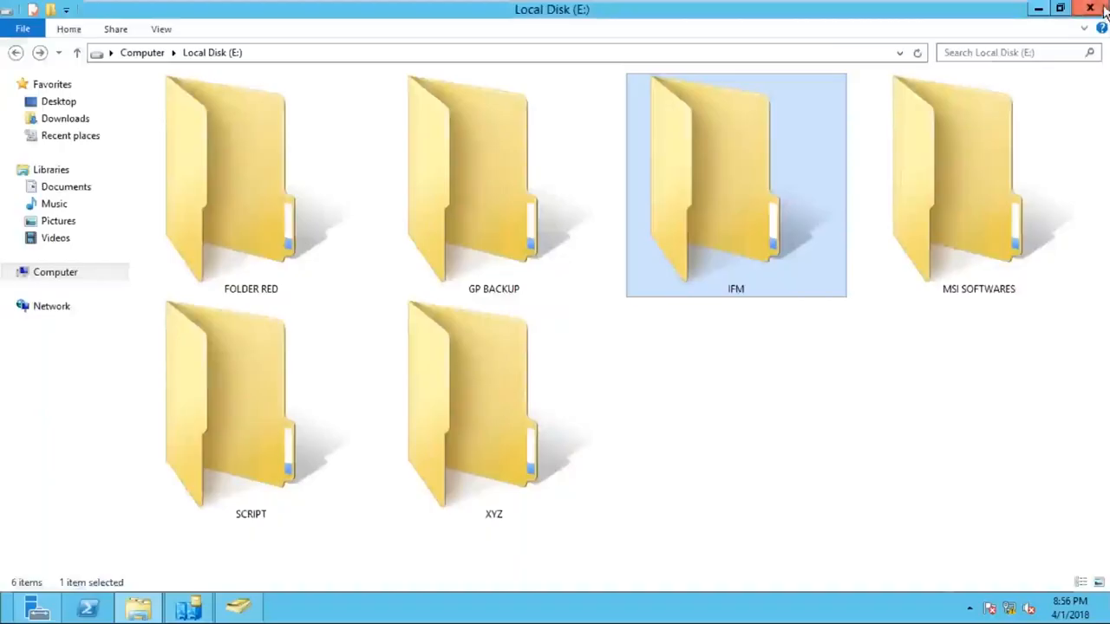
pyautogui.click(1101, 9)
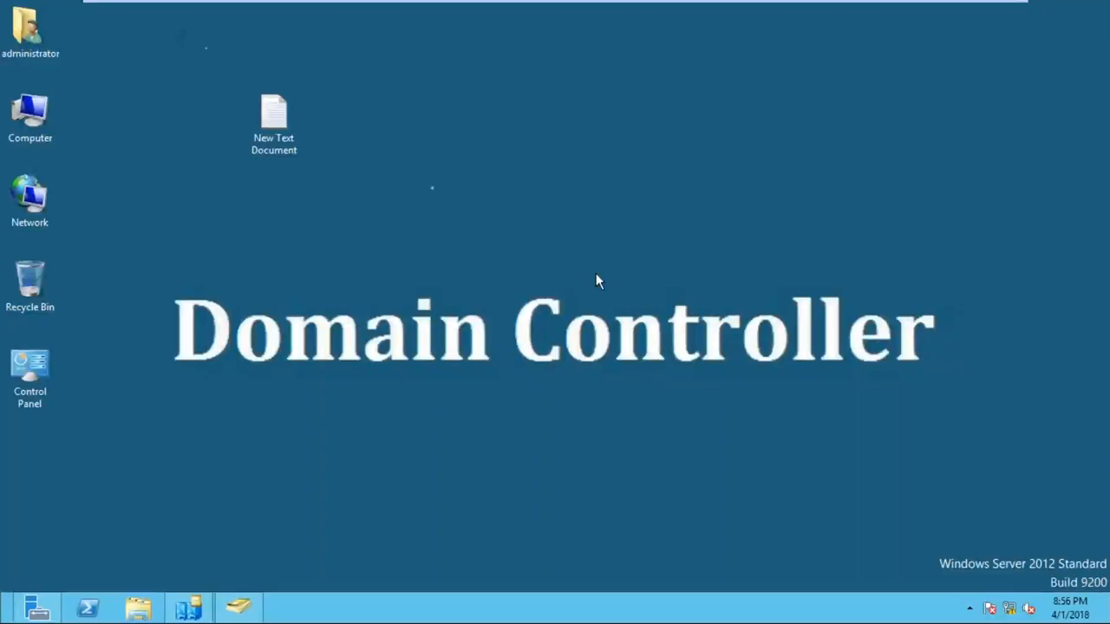
# - Restore Active Directory Users and Computers on SYS1 and view the Domain Controllers container listing SYS2
pyautogui.click(595, 274)
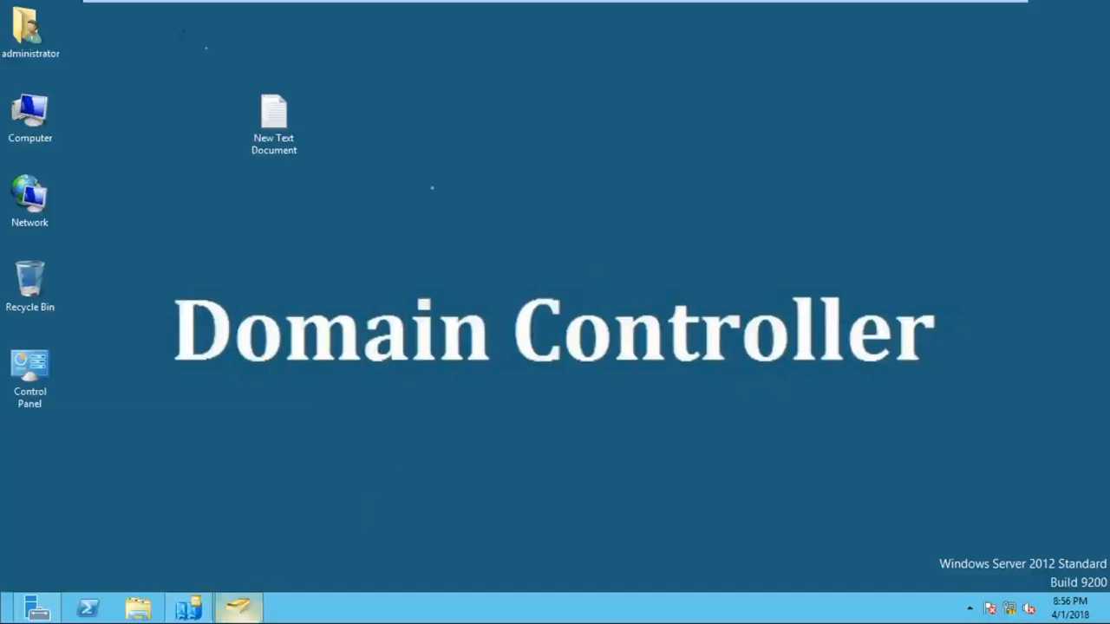
pyautogui.click(255, 612)
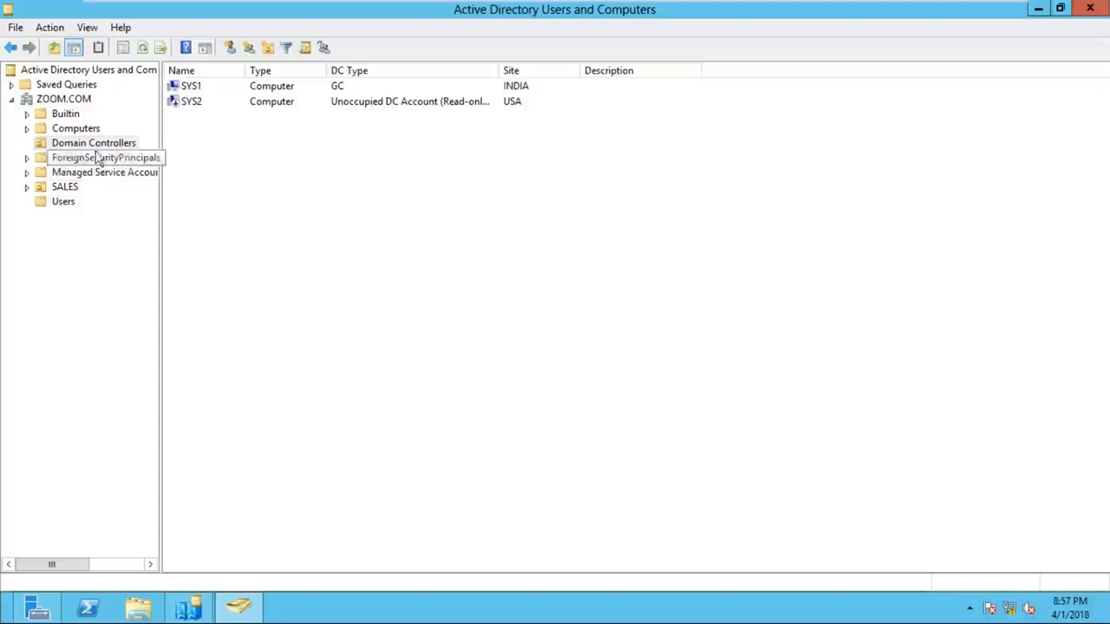
pyautogui.click(513, 29)
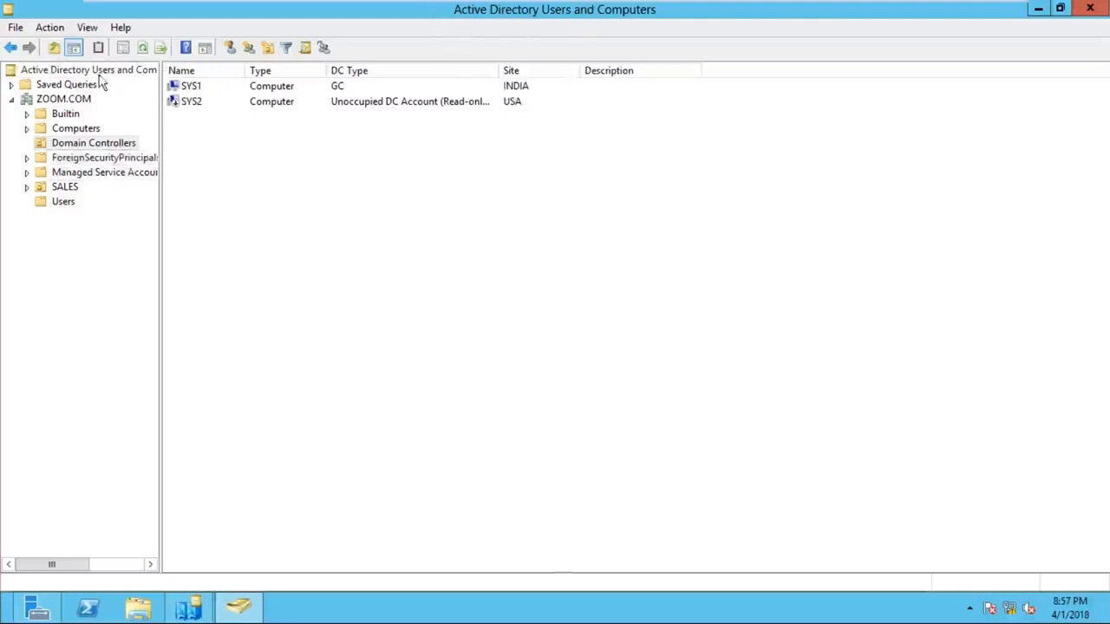
pyautogui.click(79, 144)
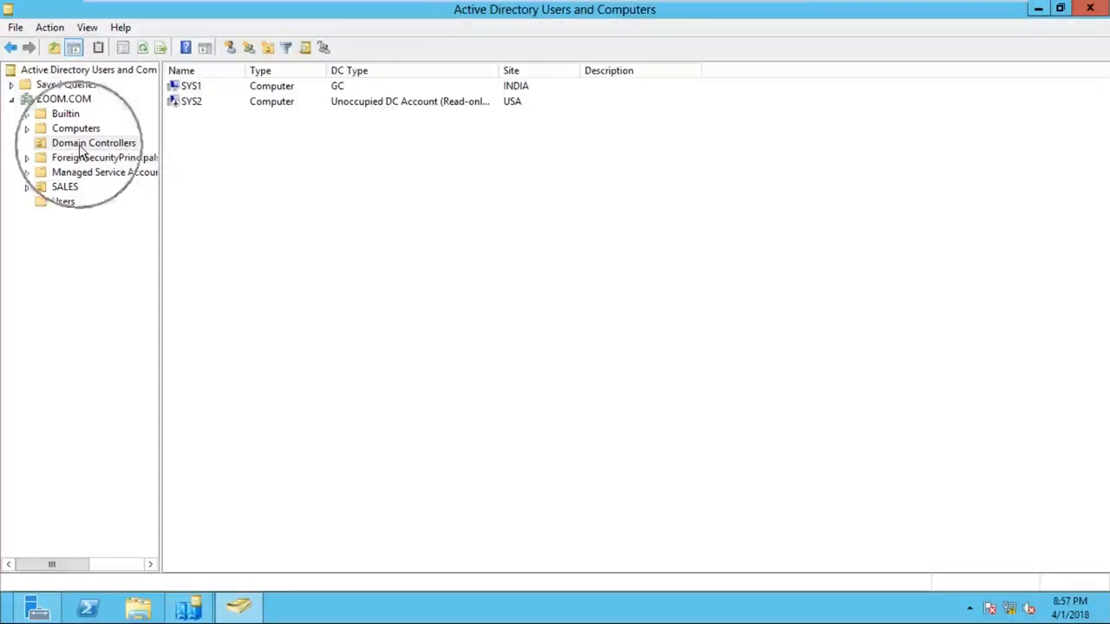
pyautogui.click(199, 119)
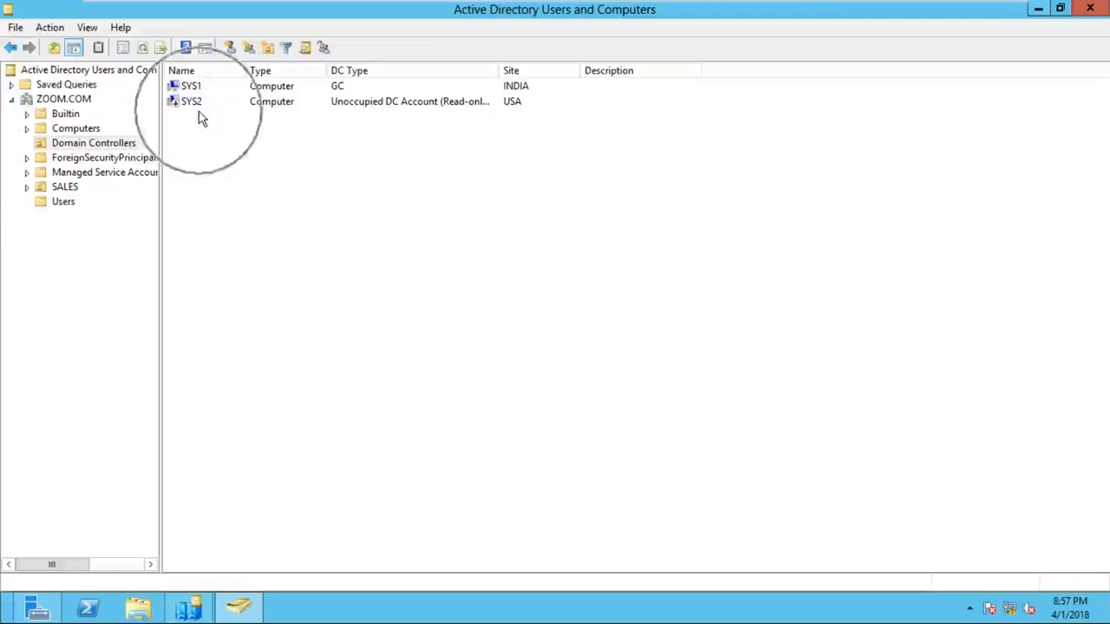
pyautogui.click(358, 121)
pyautogui.click(355, 119)
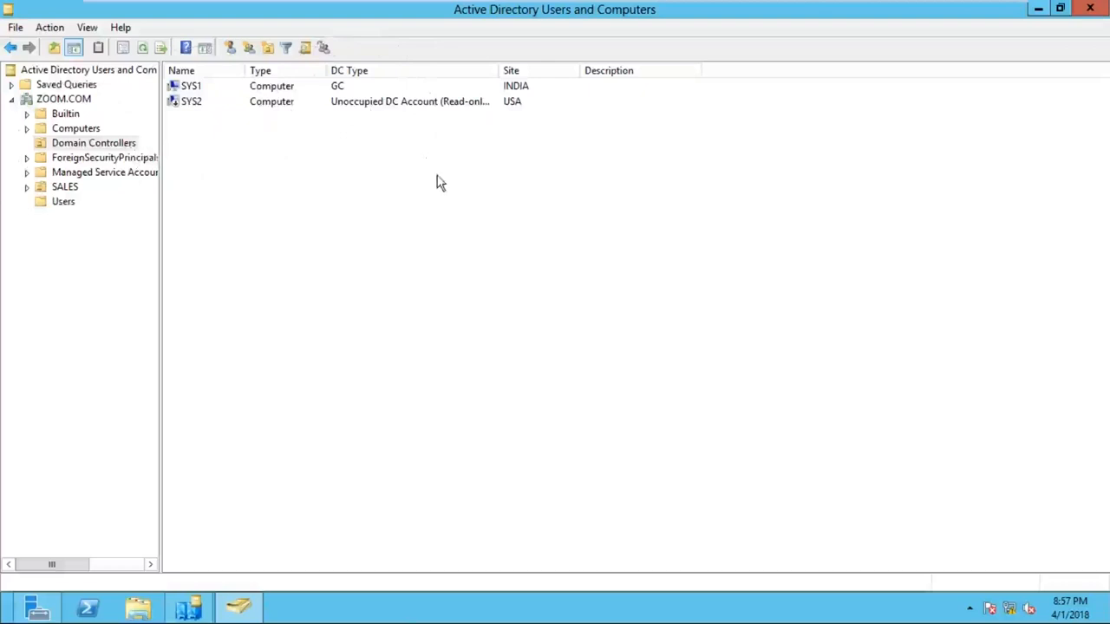
# - Refresh the Domain Controllers list so SYS2 shows as Read-only, GC, then view Users
pyautogui.rightClick(418, 159)
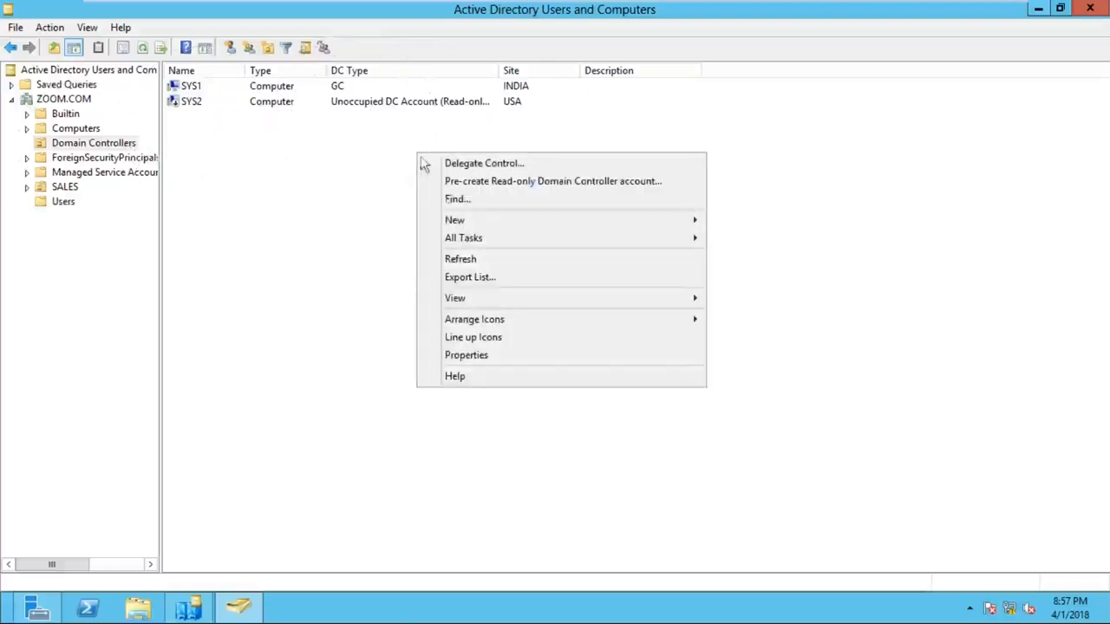
pyautogui.click(470, 259)
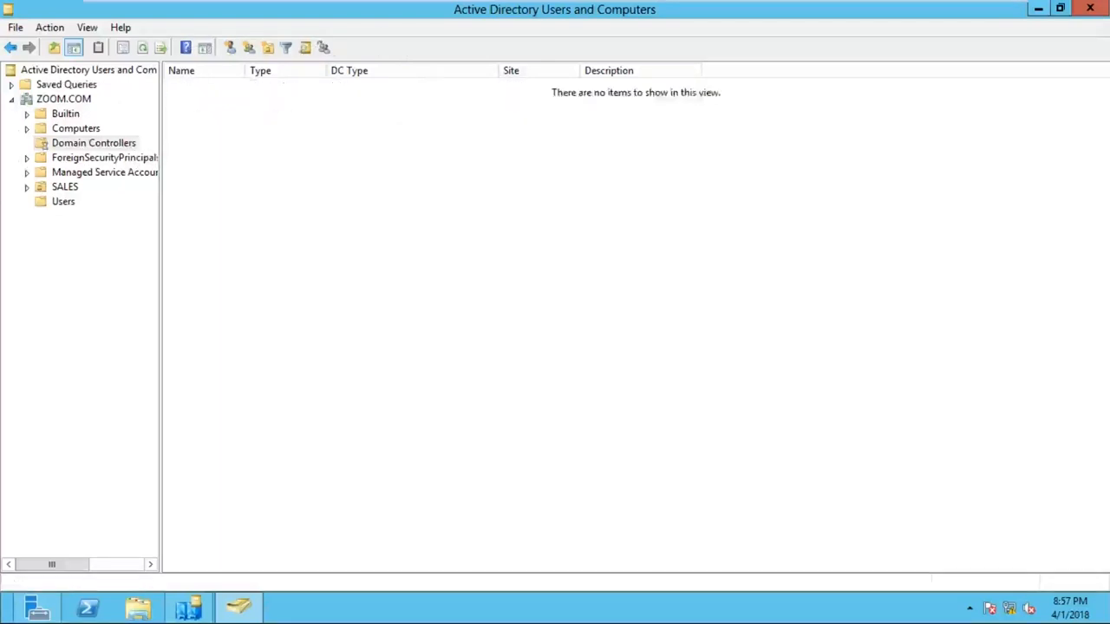
pyautogui.click(368, 120)
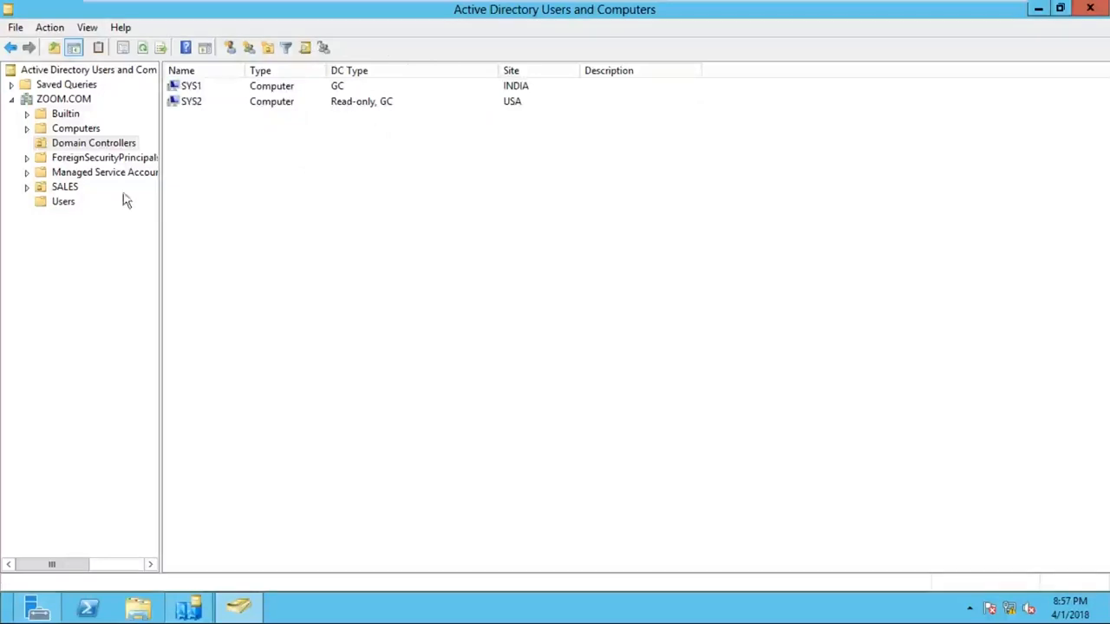
pyautogui.click(65, 203)
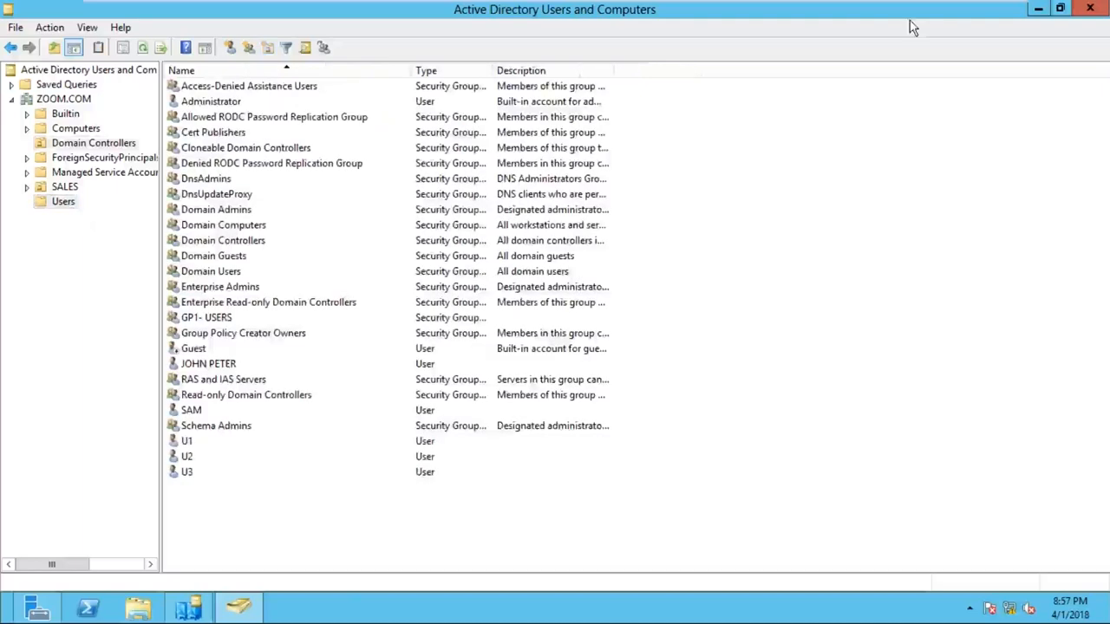
# - Minimize VMware and handwrite U1, U2 and U3 beside the Sys2 box on the whiteboard slide
pyautogui.click(965, 12)
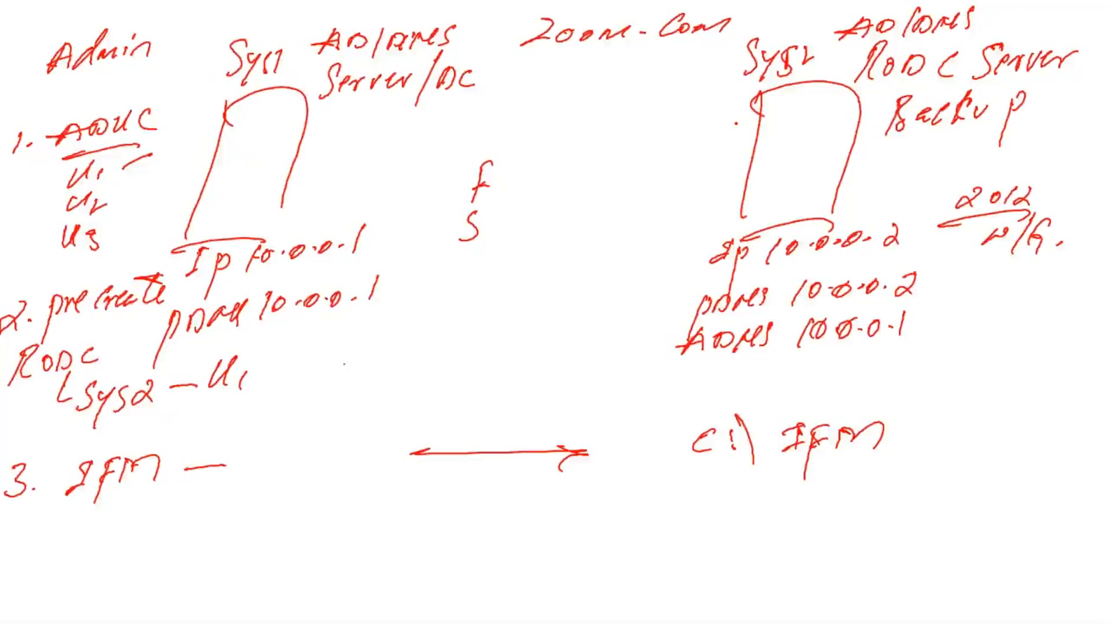
pyautogui.moveTo(240, 352); pyautogui.dragTo(259, 347)
pyautogui.moveTo(690, 118); pyautogui.dragTo(705, 119)
pyautogui.moveTo(711, 118); pyautogui.dragTo(725, 135)
pyautogui.moveTo(690, 151)
pyautogui.mouseDown()
pyautogui.moveTo(722, 168)
pyautogui.moveTo(699, 194)
pyautogui.moveTo(713, 196)
pyautogui.mouseUp()
pyautogui.click(725, 165)
pyautogui.moveTo(713, 187)
pyautogui.mouseDown()
pyautogui.moveTo(725, 200)
pyautogui.moveTo(706, 210)
pyautogui.mouseUp()
# - Erase the stray f and S, reselect the pen, and return to the SYS1 window
pyautogui.click(78, 607)
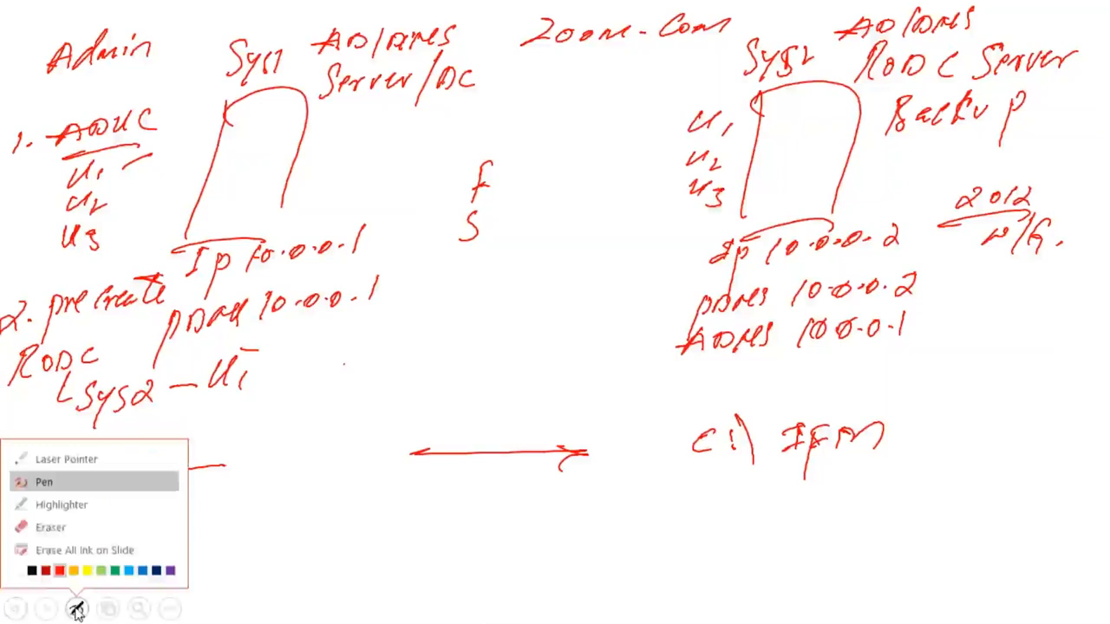
pyautogui.click(47, 526)
pyautogui.moveTo(479, 217); pyautogui.dragTo(482, 196)
pyautogui.moveTo(480, 141); pyautogui.dragTo(482, 176)
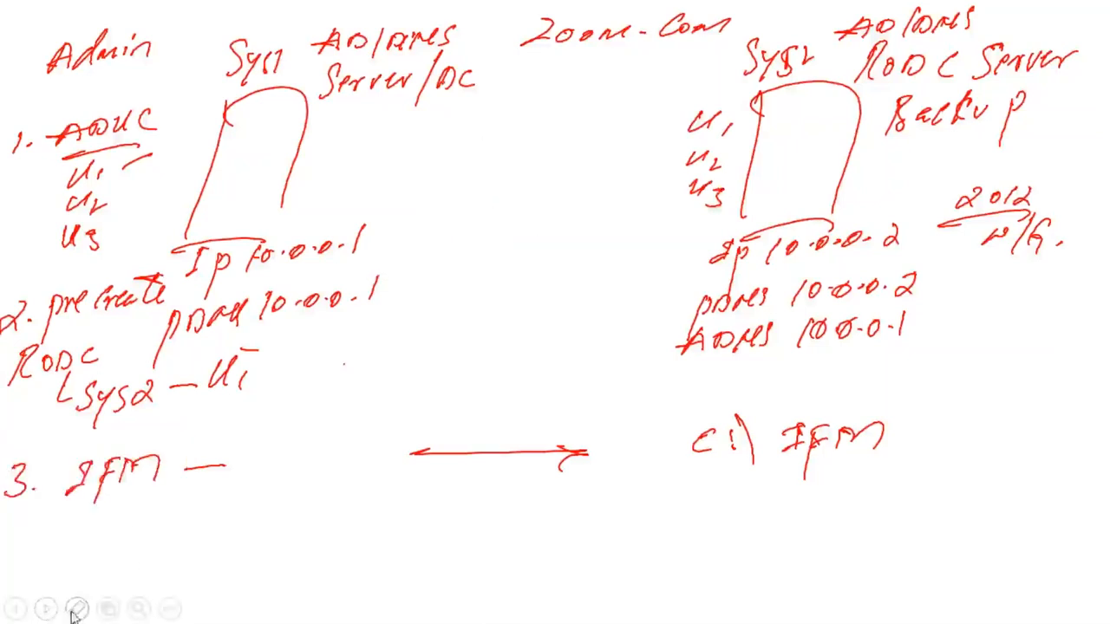
pyautogui.click(78, 609)
pyautogui.click(83, 479)
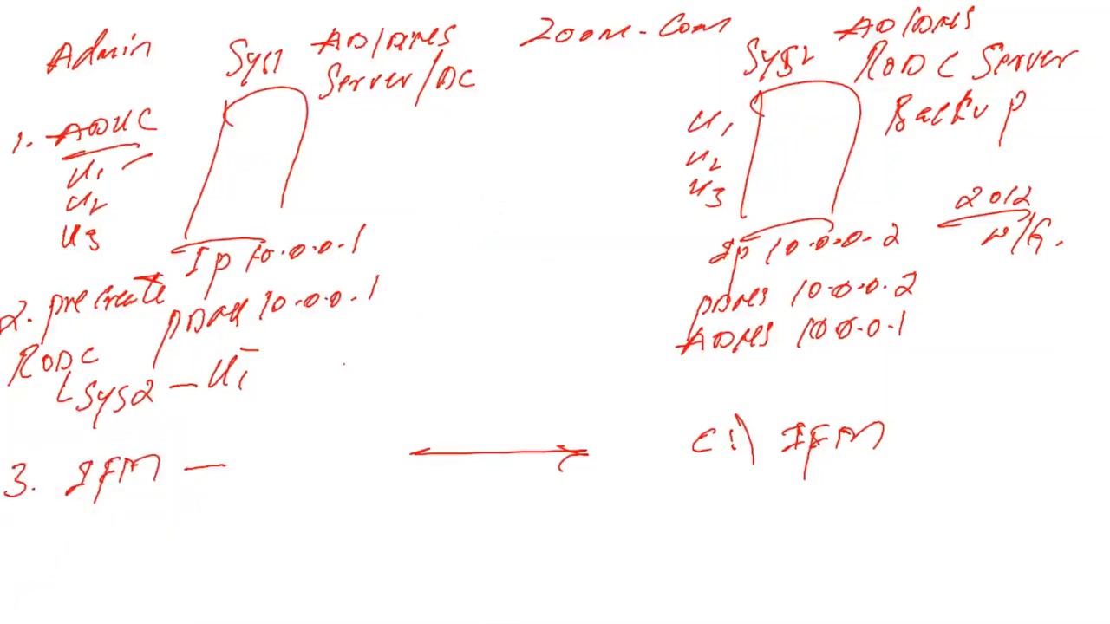
pyautogui.hotkey('alt', 'Tab')
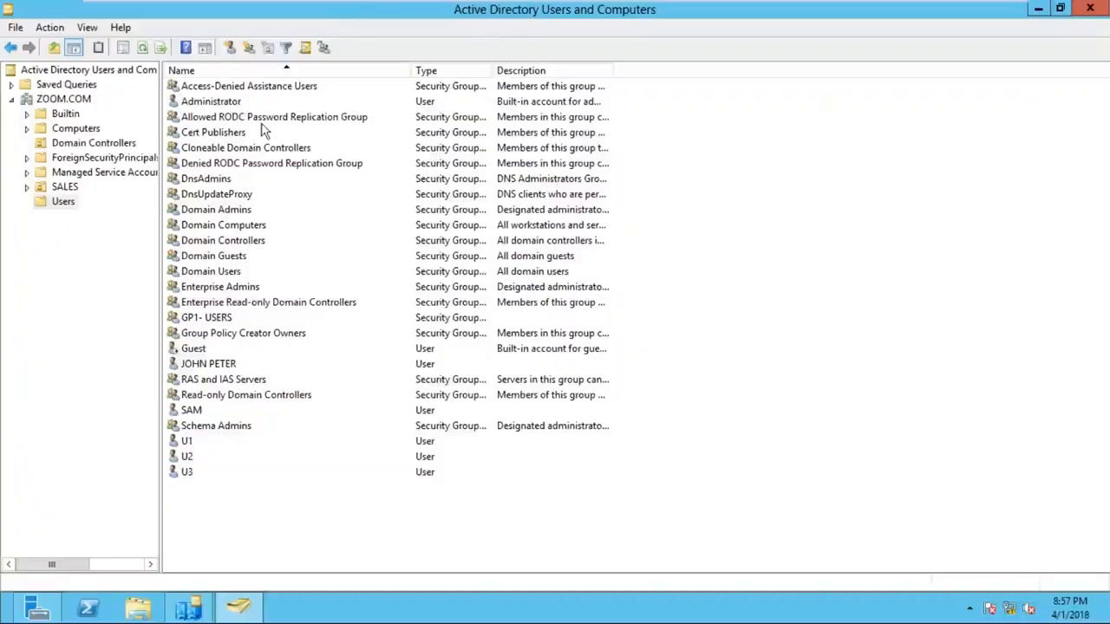
pyautogui.click(208, 121)
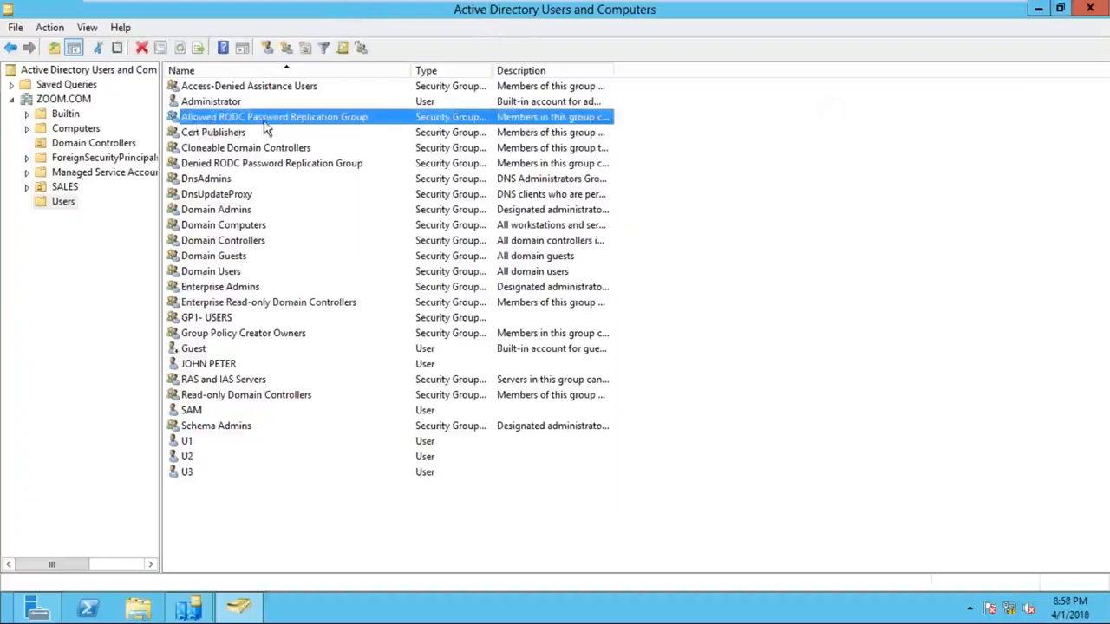
pyautogui.click(299, 128)
pyautogui.click(302, 127)
pyautogui.click(197, 443)
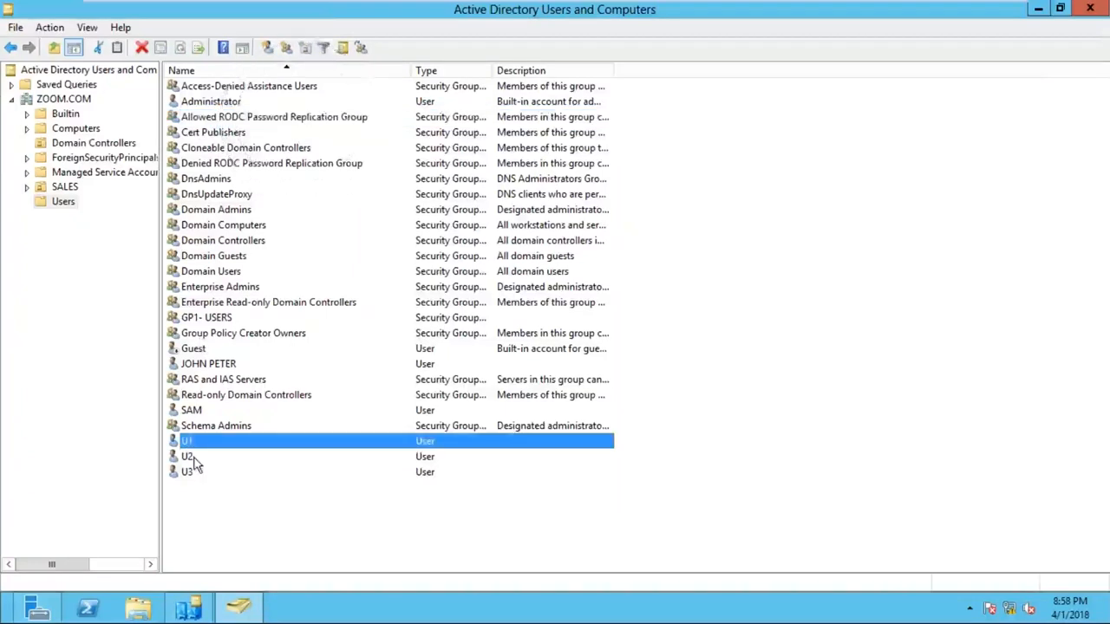
pyautogui.keyDown('ctrl'); pyautogui.click(195, 457); pyautogui.keyUp('ctrl')
pyautogui.keyDown('ctrl'); pyautogui.click(196, 473); pyautogui.keyUp('ctrl')
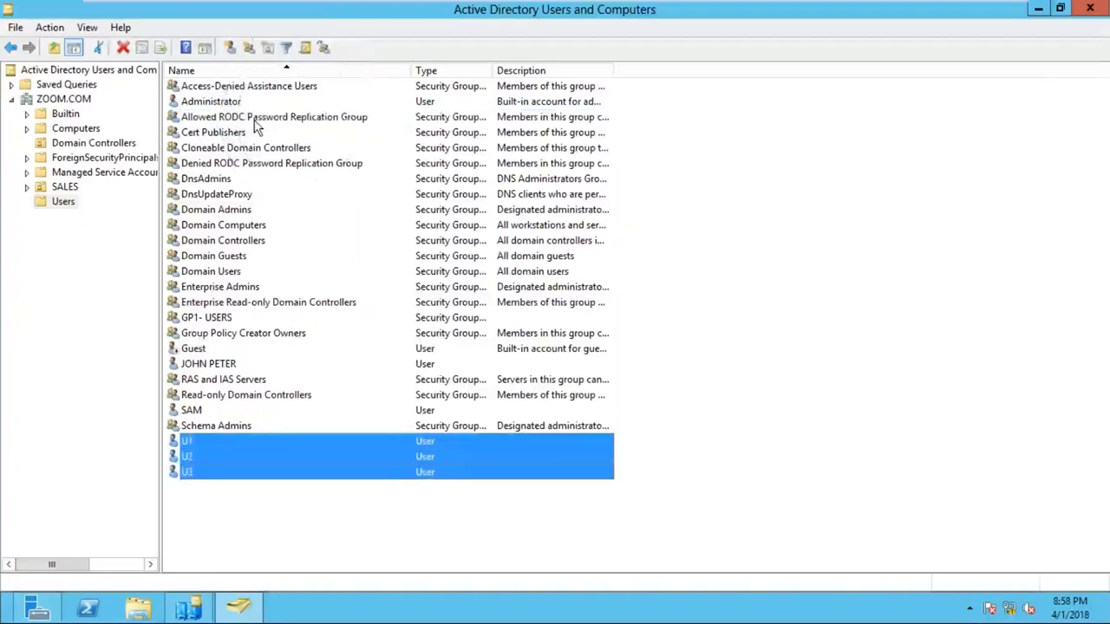
pyautogui.press('ctrl')
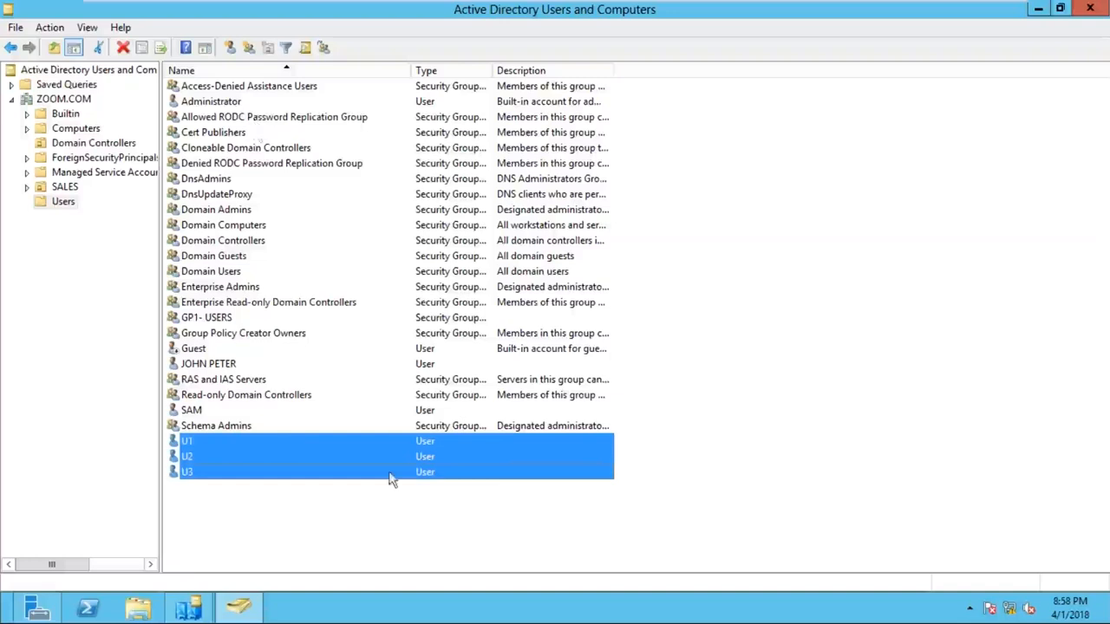
pyautogui.click(335, 535)
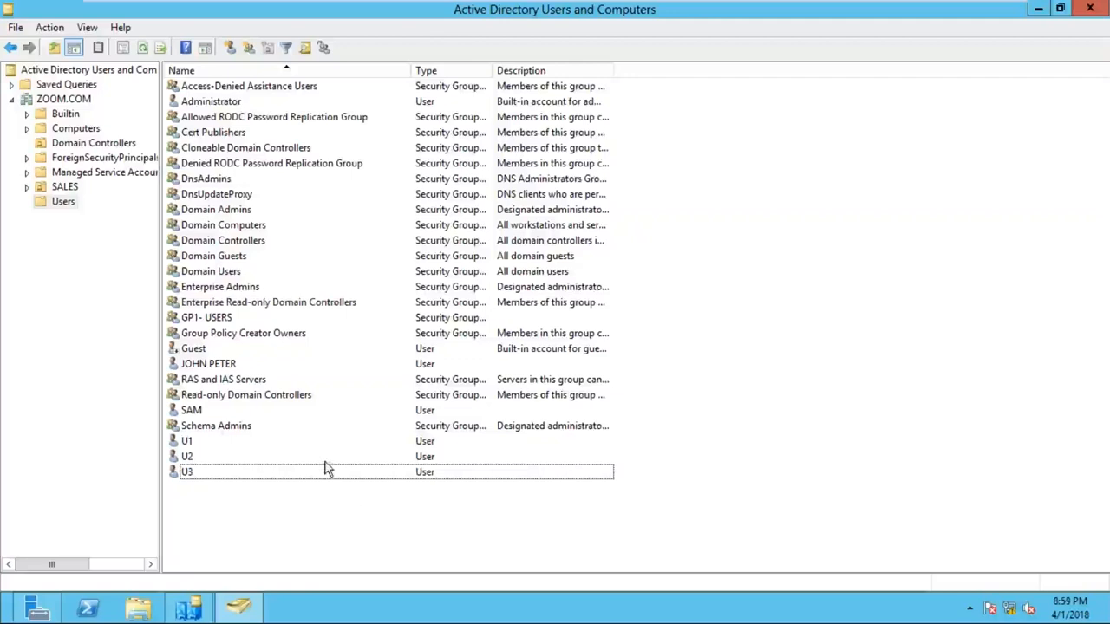
pyautogui.click(66, 205)
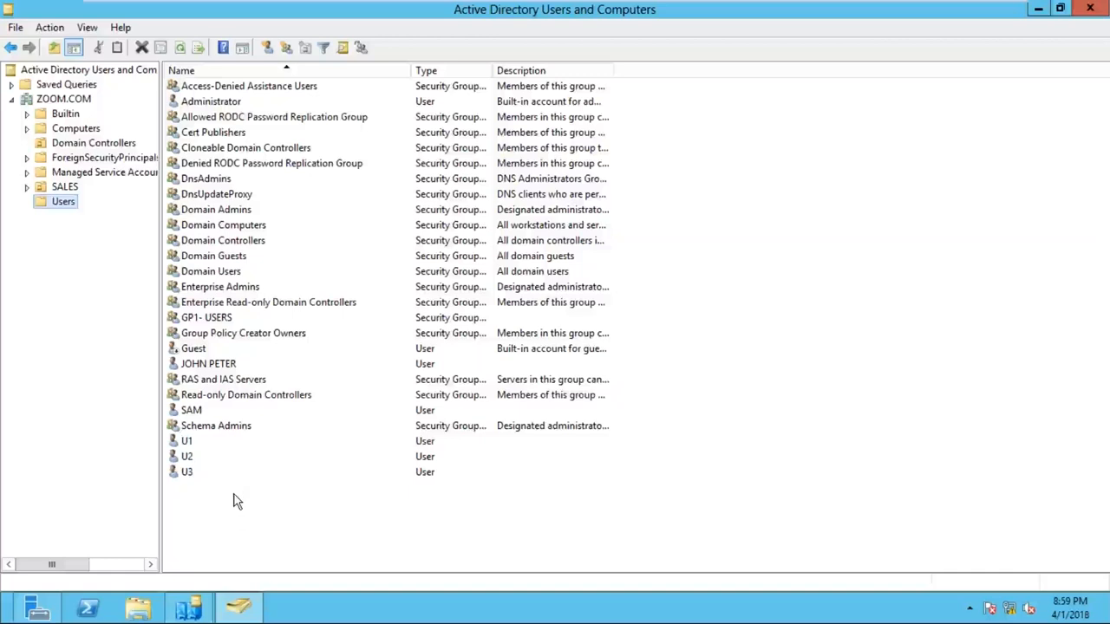
# - Add SAM, U1, U2 and U3 to the Allowed RODC Password Replication Group, resolved from 'ALL'
pyautogui.click(197, 445)
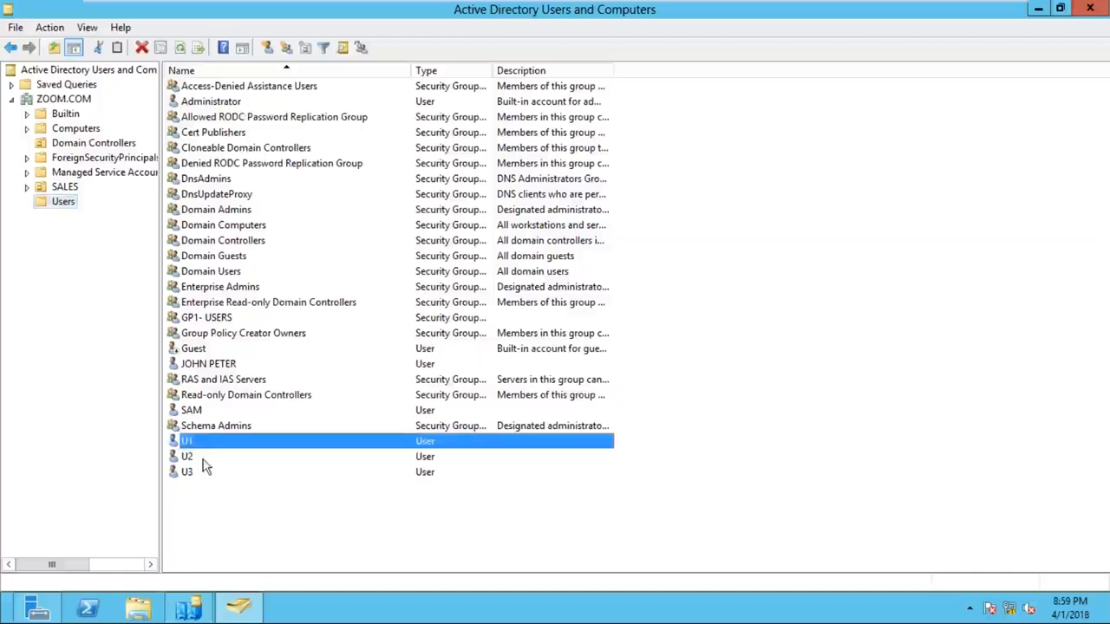
pyautogui.keyDown('shift'); pyautogui.click(203, 462); pyautogui.keyUp('shift')
pyautogui.keyDown('ctrl'); pyautogui.click(192, 473); pyautogui.keyUp('ctrl')
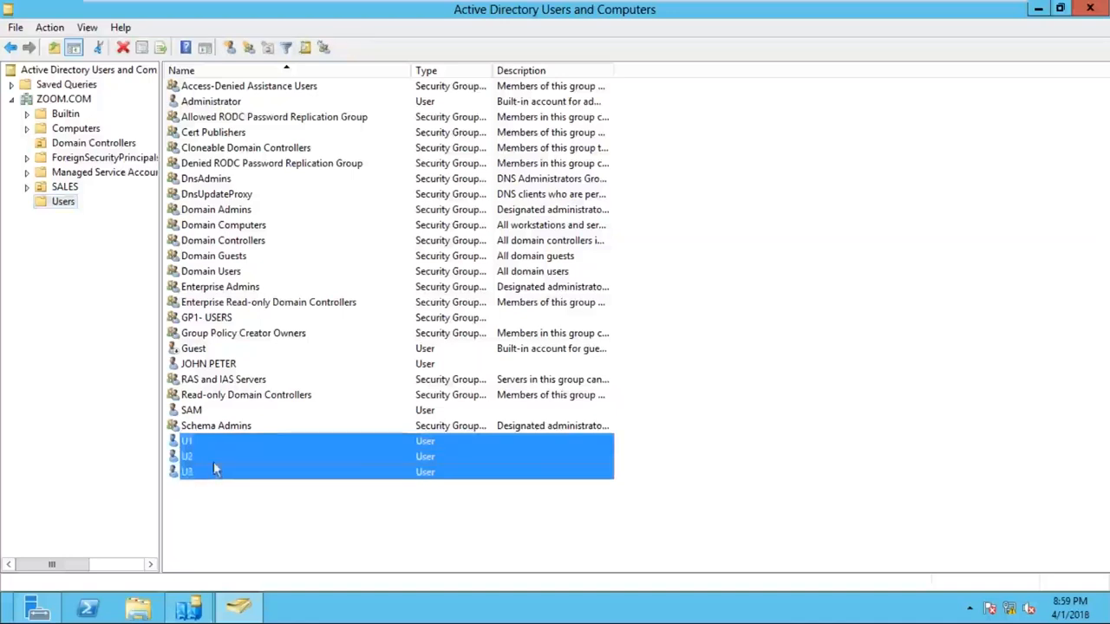
pyautogui.keyDown('ctrl'); pyautogui.click(209, 411); pyautogui.keyUp('ctrl')
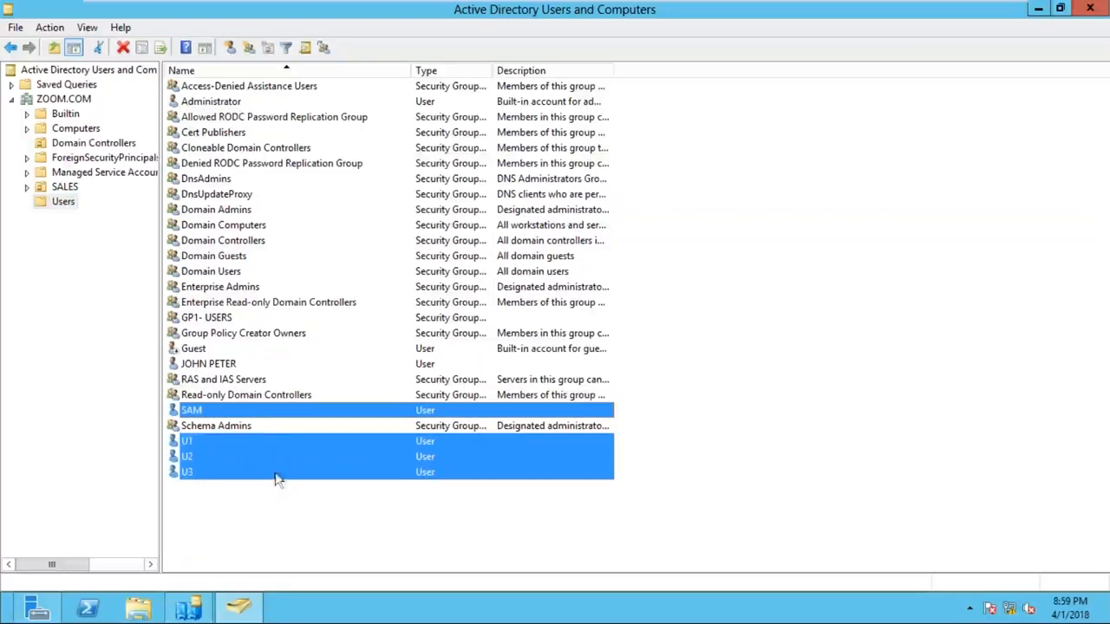
pyautogui.rightClick(268, 438)
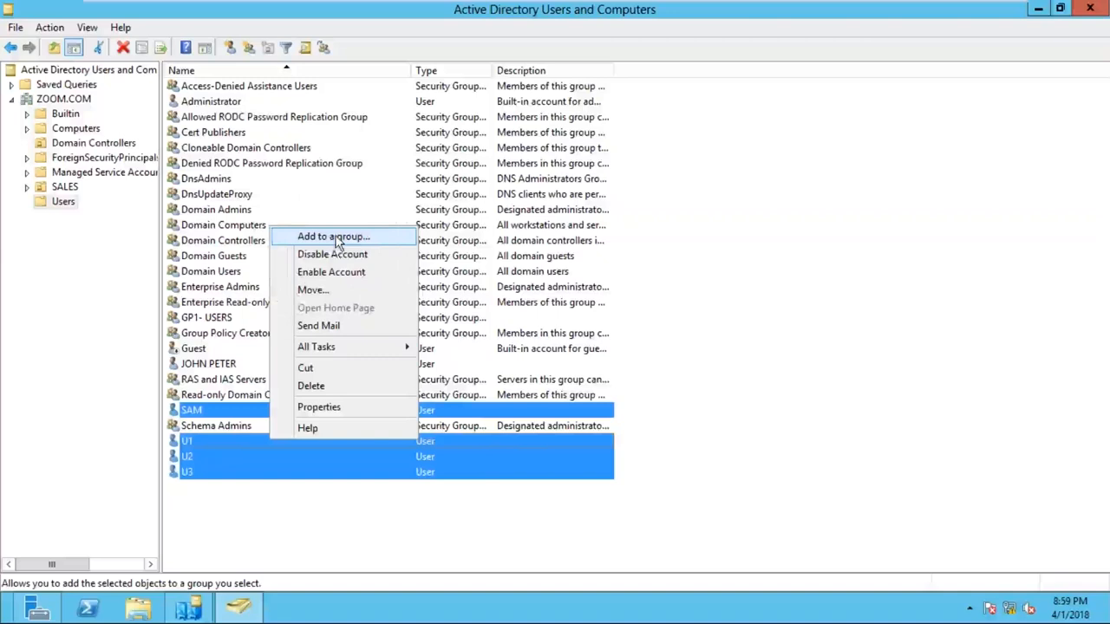
pyautogui.click(334, 237)
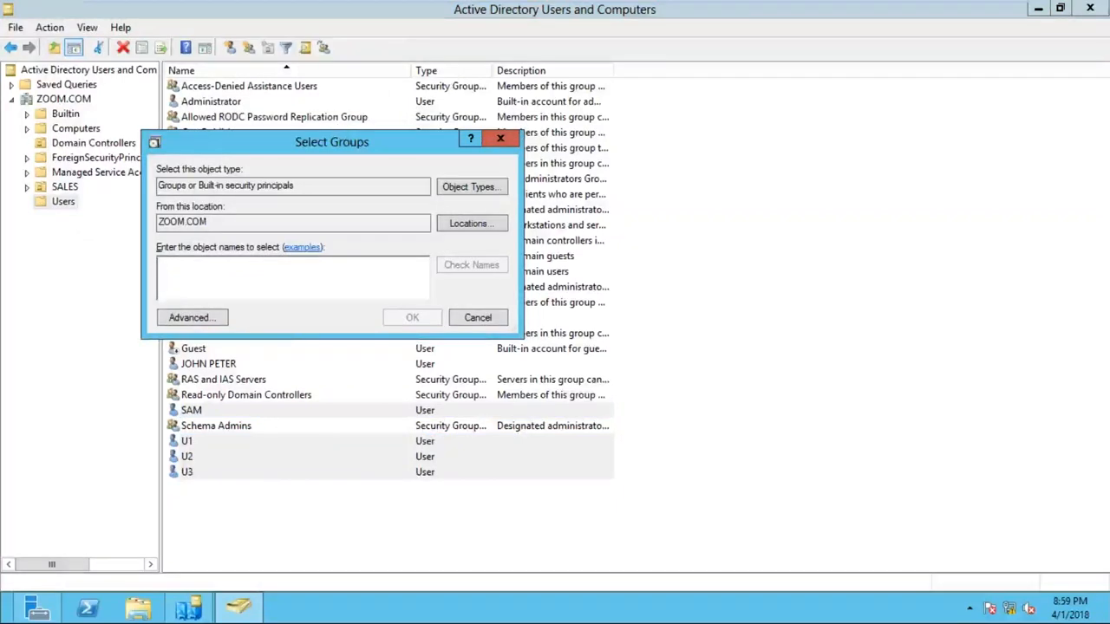
pyautogui.click(234, 274)
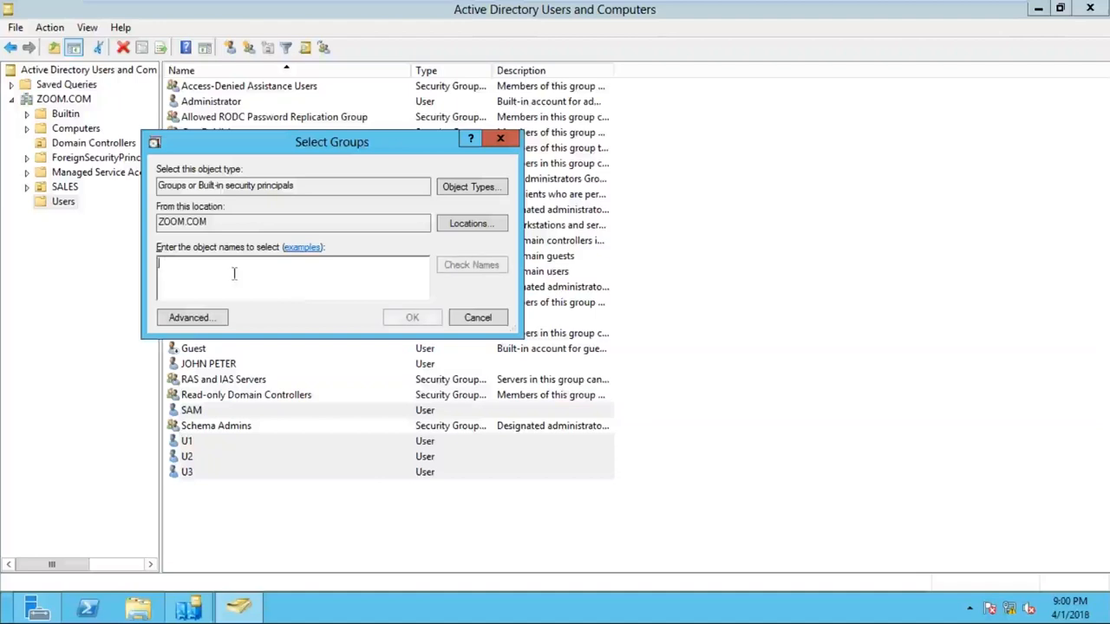
pyautogui.write('ALL')
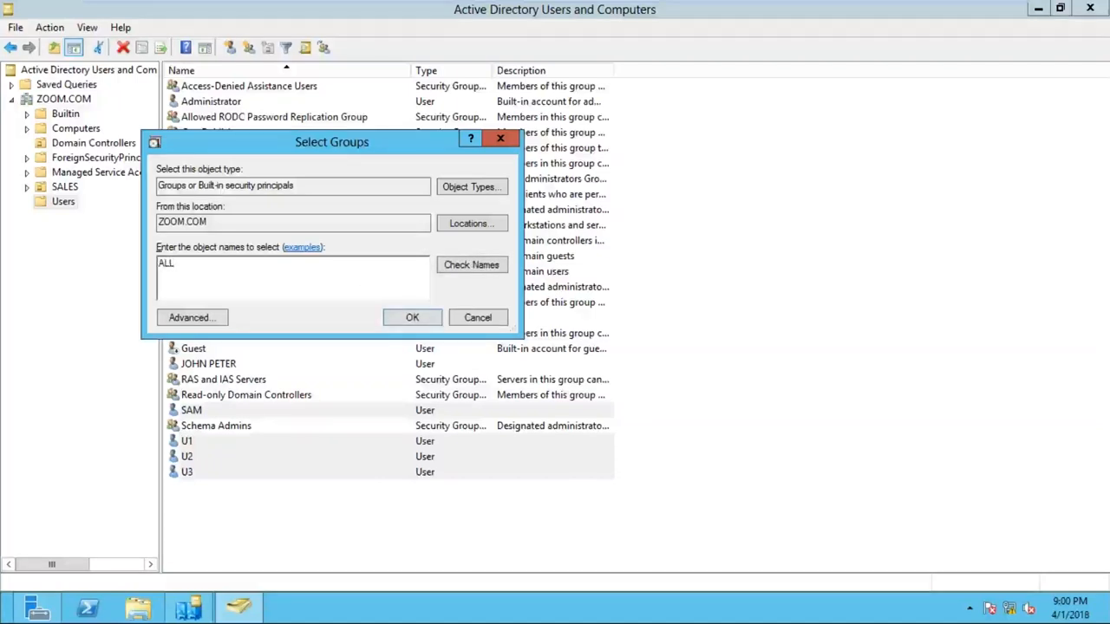
pyautogui.click(461, 264)
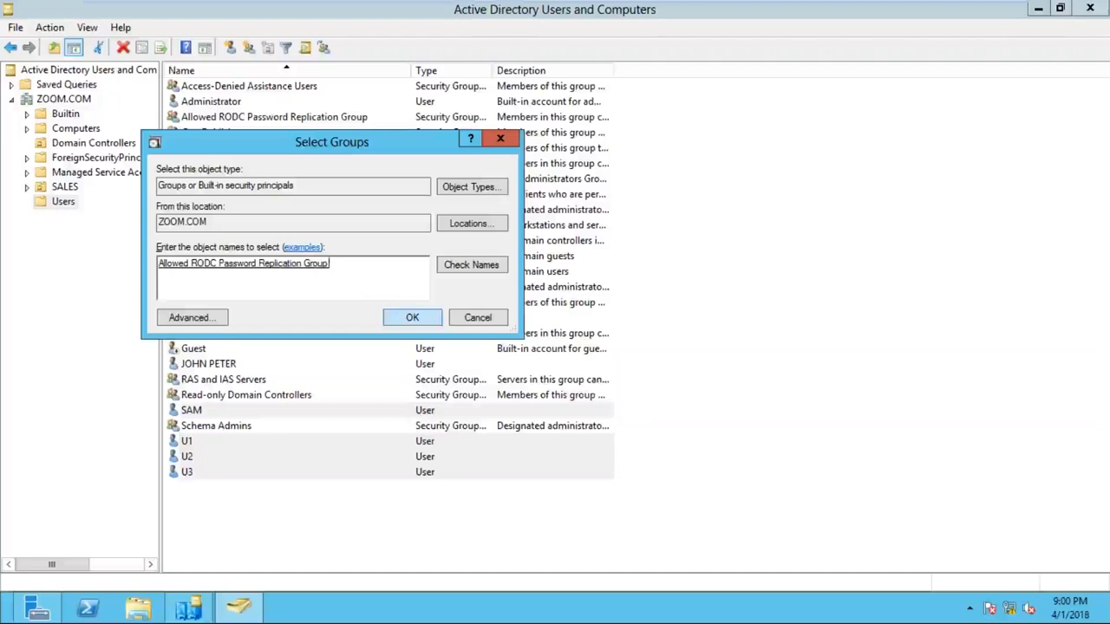
pyautogui.click(412, 317)
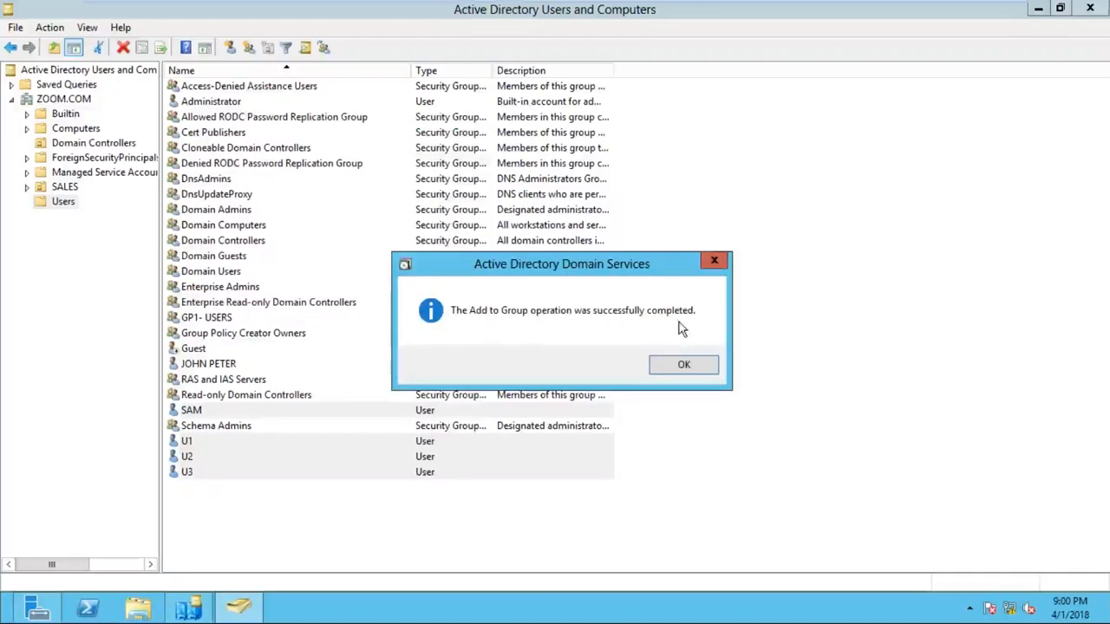
pyautogui.press('Return')
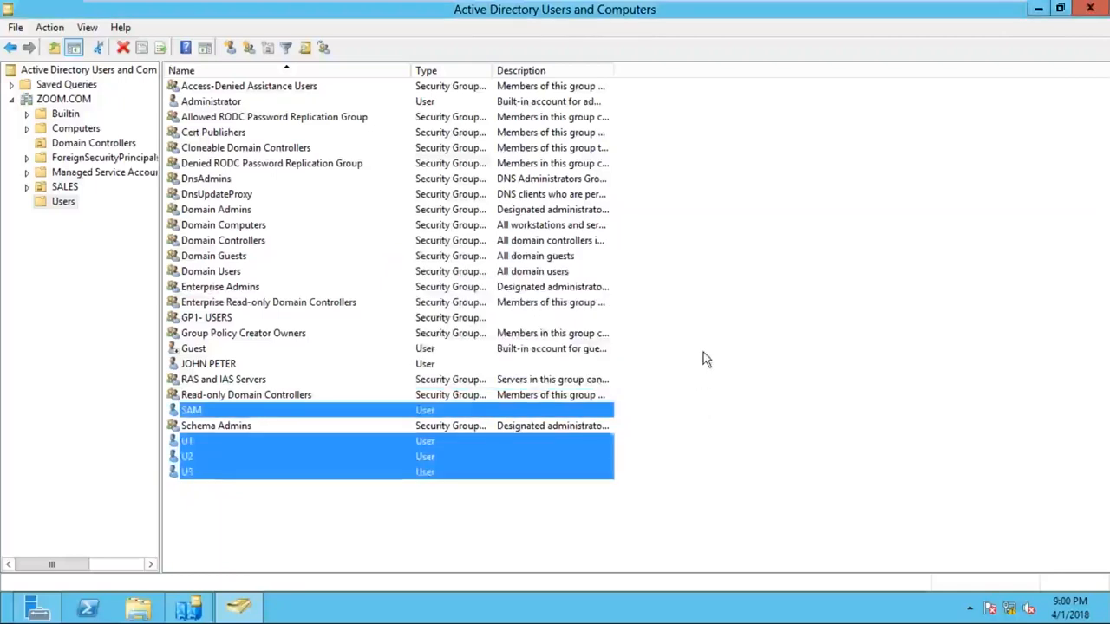
# - Confirm the Allowed RODC group's Members tab lists SAM and U1–U3, then close the console
pyautogui.click(704, 352)
pyautogui.click(251, 122)
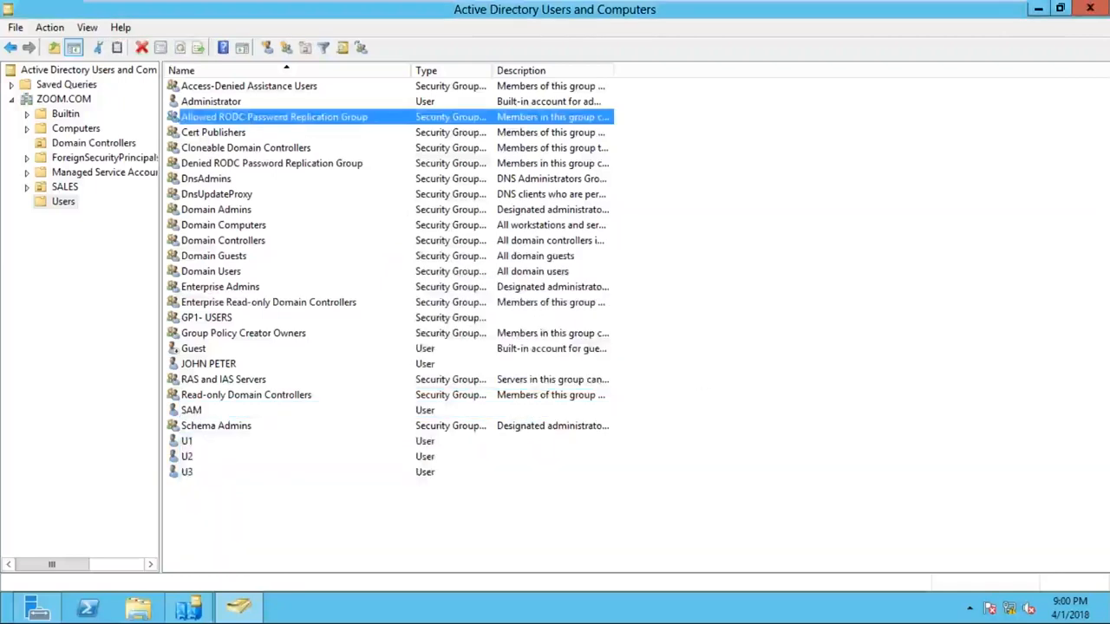
pyautogui.rightClick(358, 118)
pyautogui.click(429, 261)
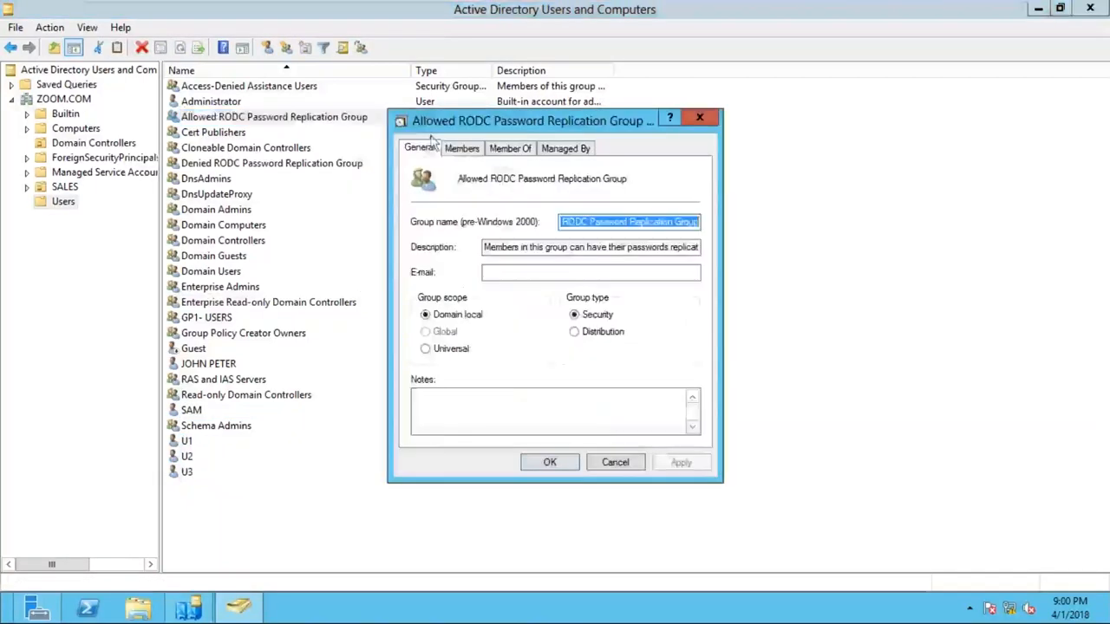
pyautogui.click(463, 148)
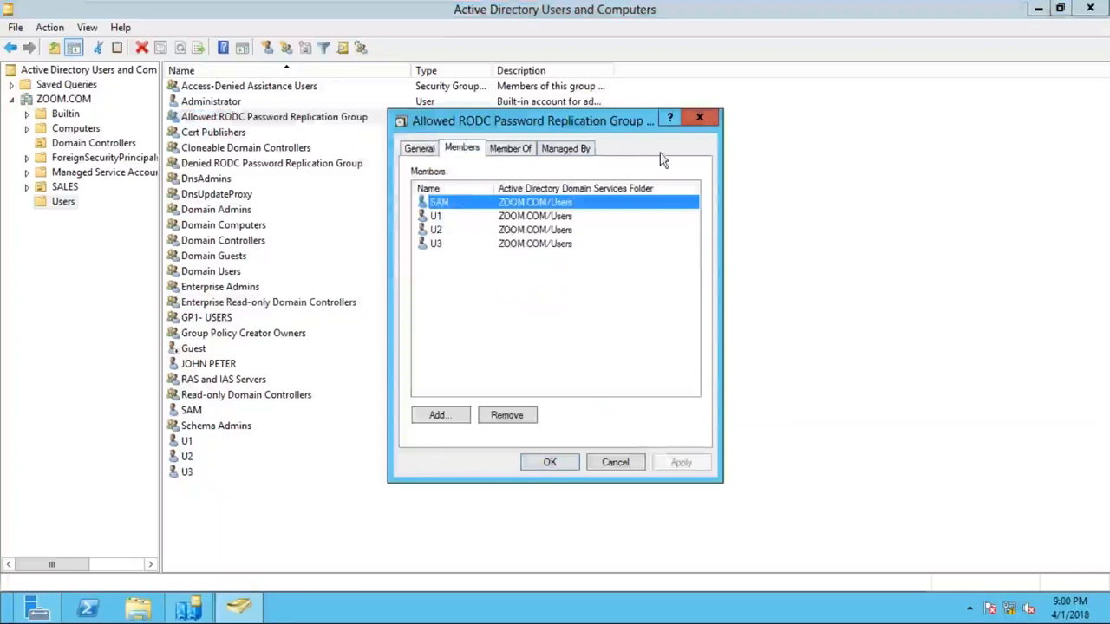
pyautogui.click(699, 119)
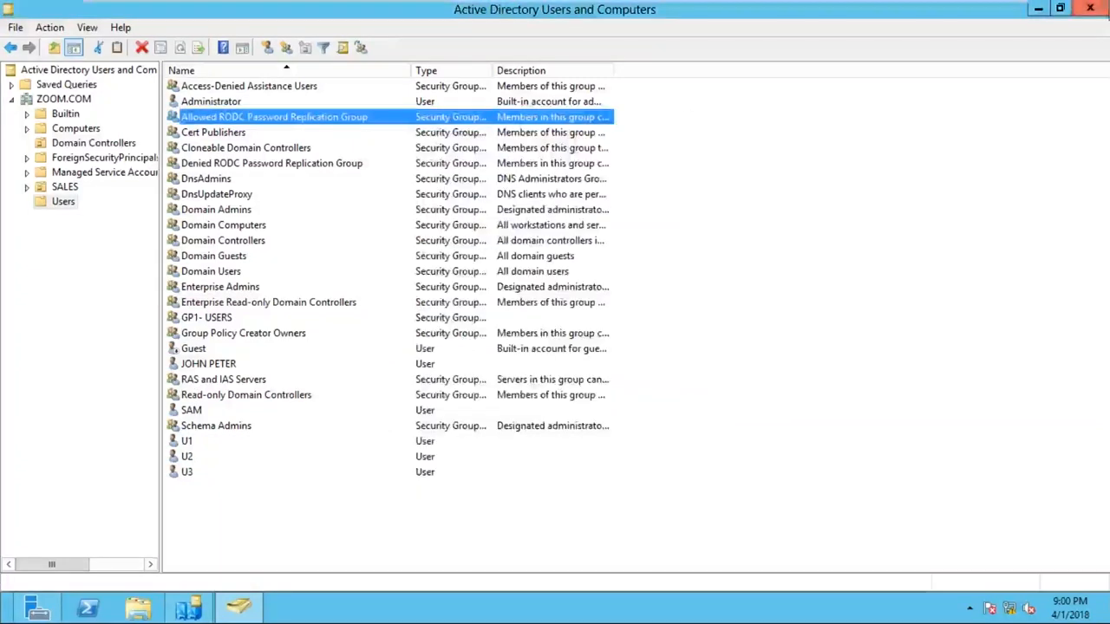
pyautogui.click(1096, 12)
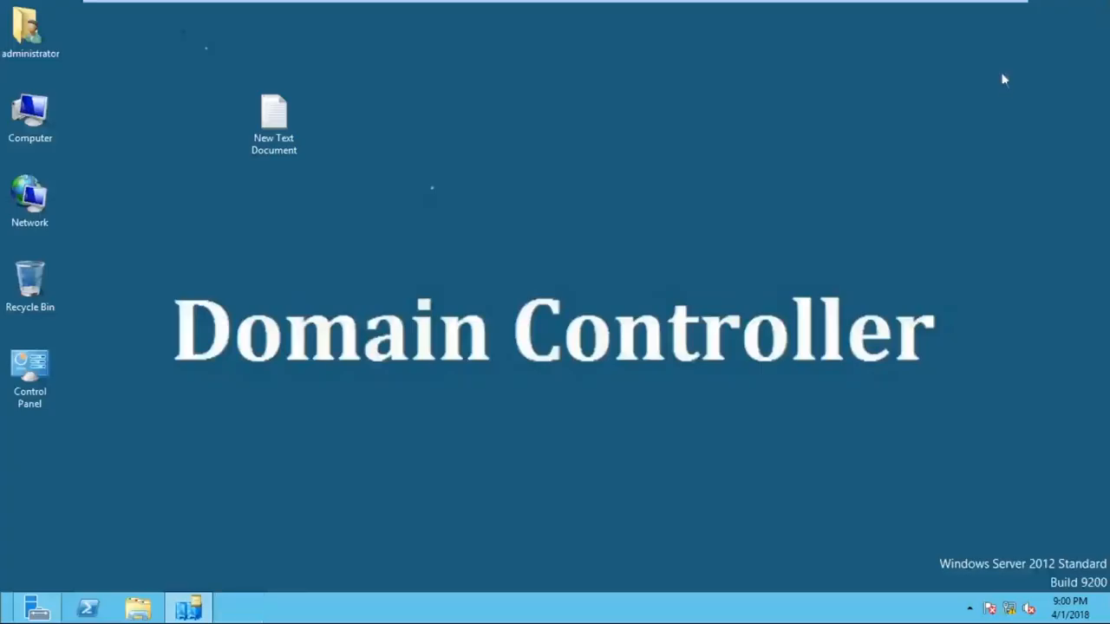
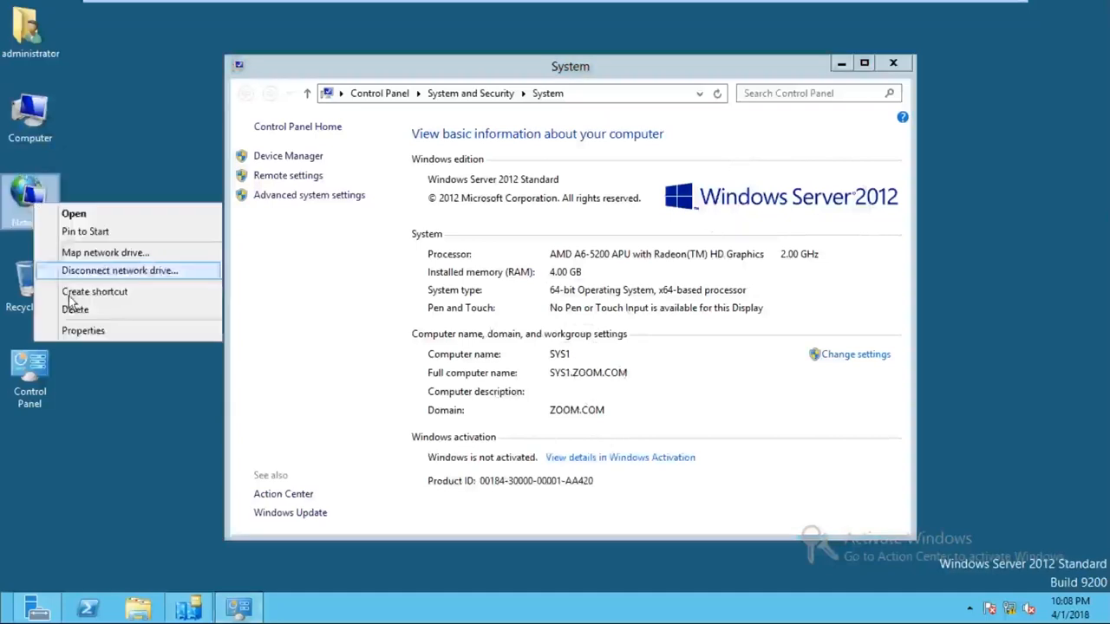
# - Check Ethernet0's IPv4 settings: static IP 10.0.0.1, mask 255.0.0.0, DNS 10.0.0.1
pyautogui.click(76, 326)
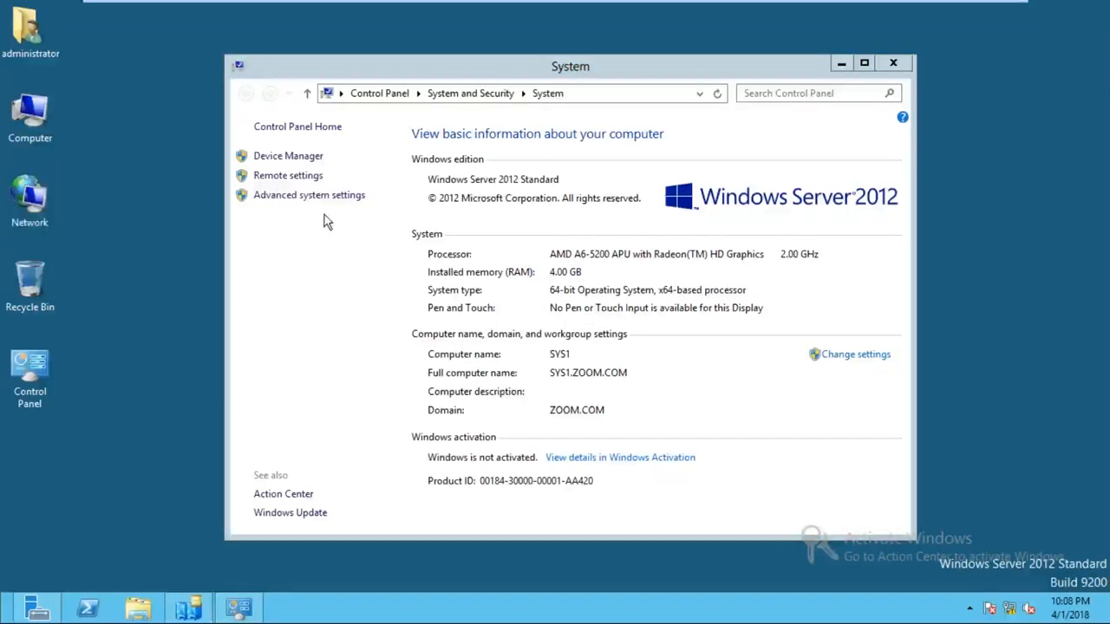
pyautogui.click(338, 180)
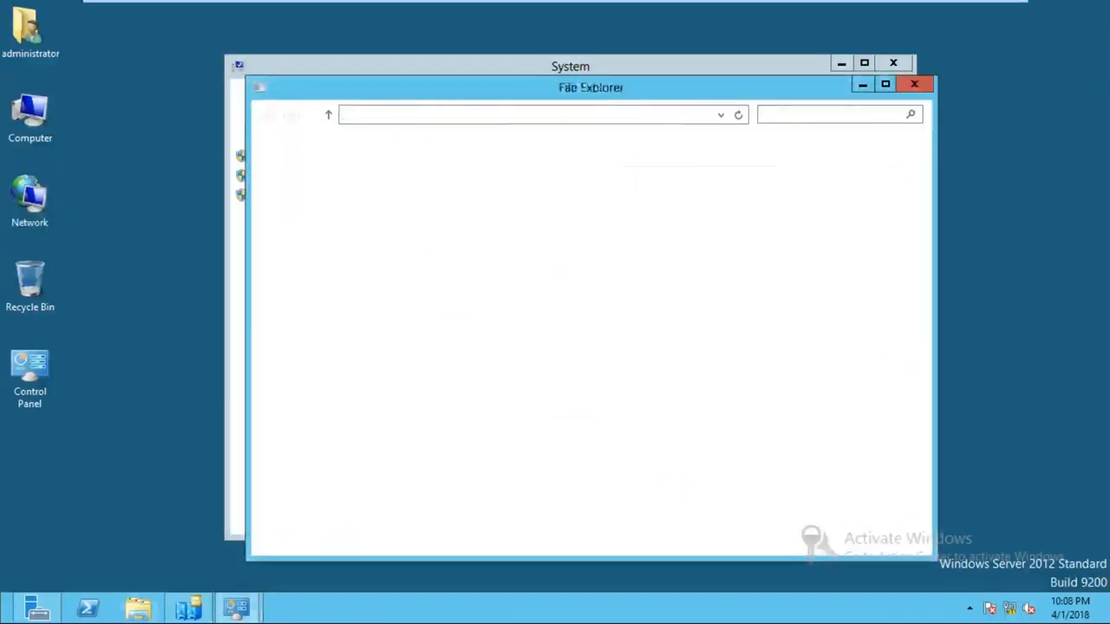
pyautogui.click(332, 178)
pyautogui.rightClick(332, 178)
pyautogui.click(381, 318)
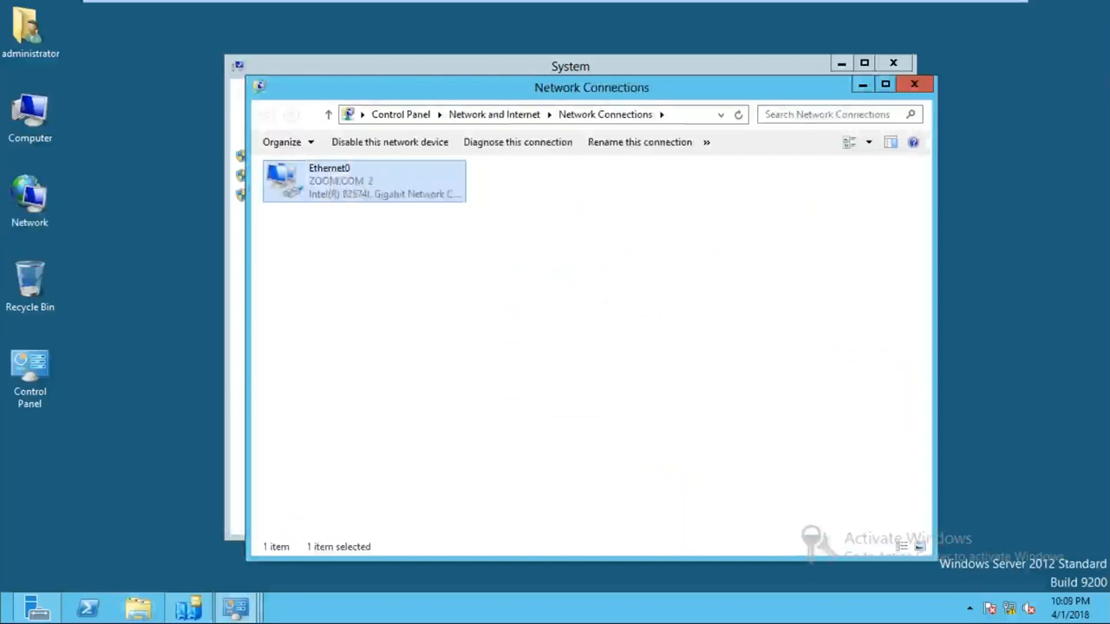
pyautogui.click(422, 384)
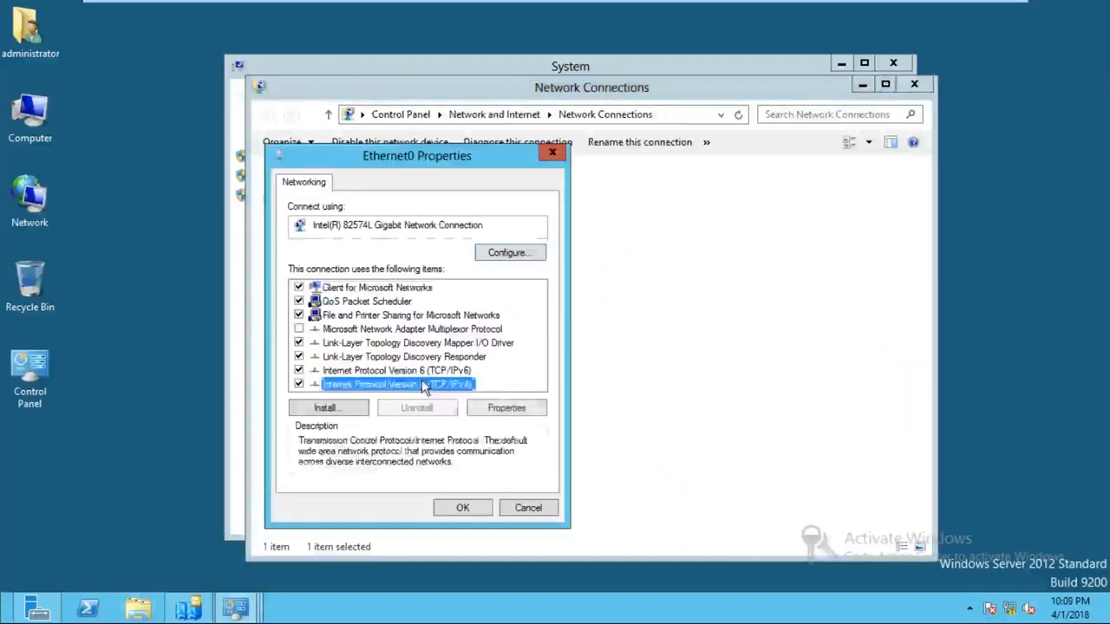
pyautogui.doubleClick(421, 384)
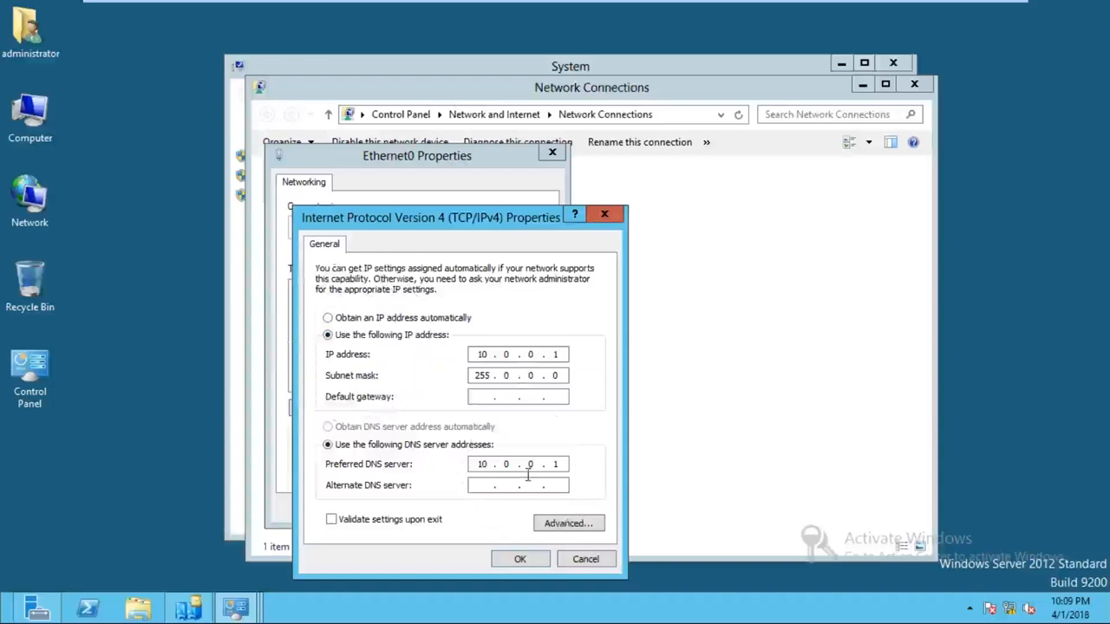
# - Close the IPv4 and Ethernet0 properties dialogs and the network connections window without changes
pyautogui.click(604, 214)
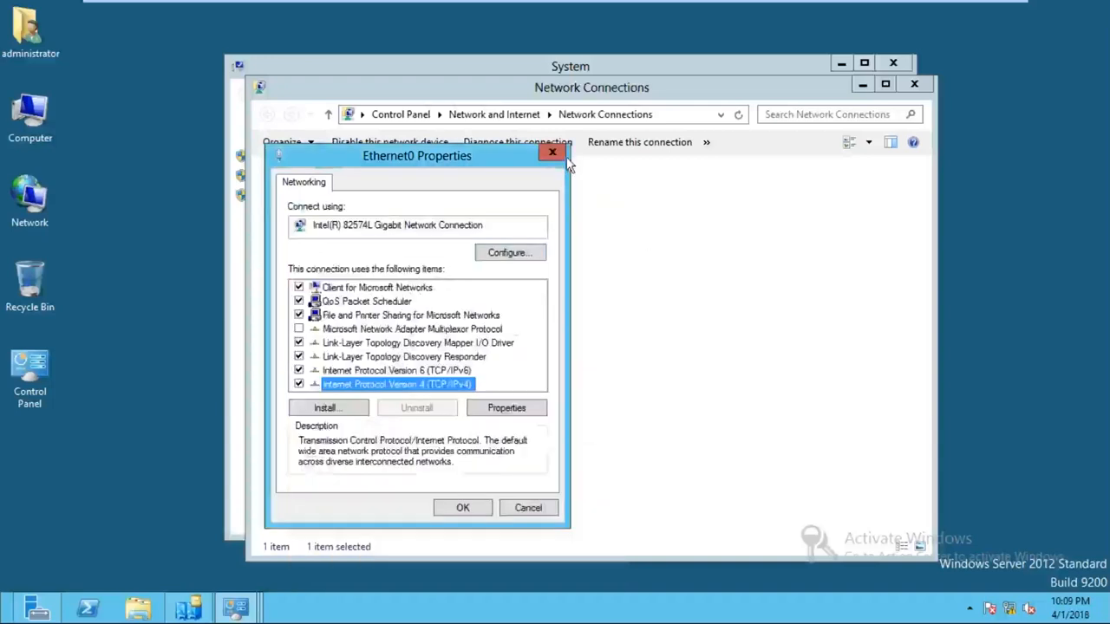
pyautogui.click(553, 153)
pyautogui.click(914, 83)
pyautogui.click(893, 57)
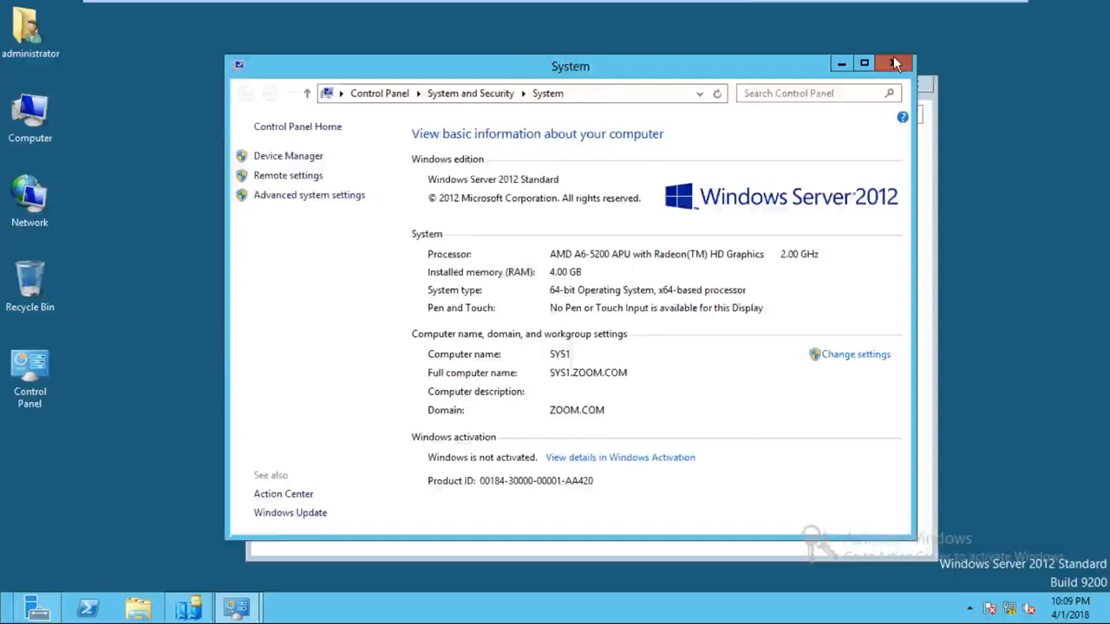
pyautogui.click(895, 63)
# - Close the Network and Sharing Center window and dismiss the taskbar jump list
pyautogui.click(913, 83)
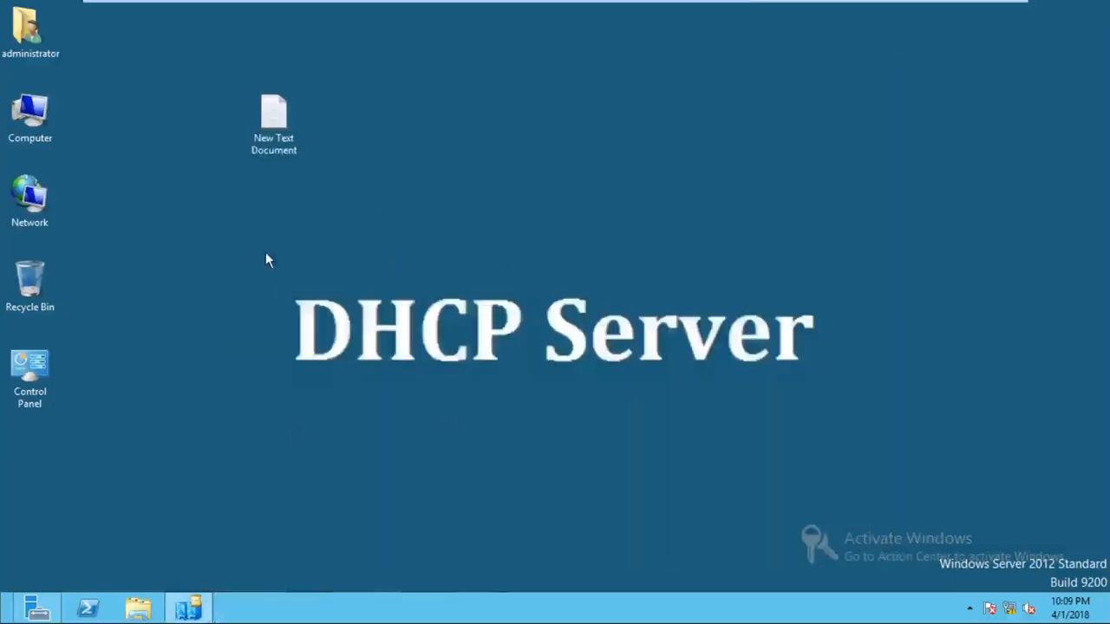
pyautogui.rightClick(201, 614)
pyautogui.click(202, 570)
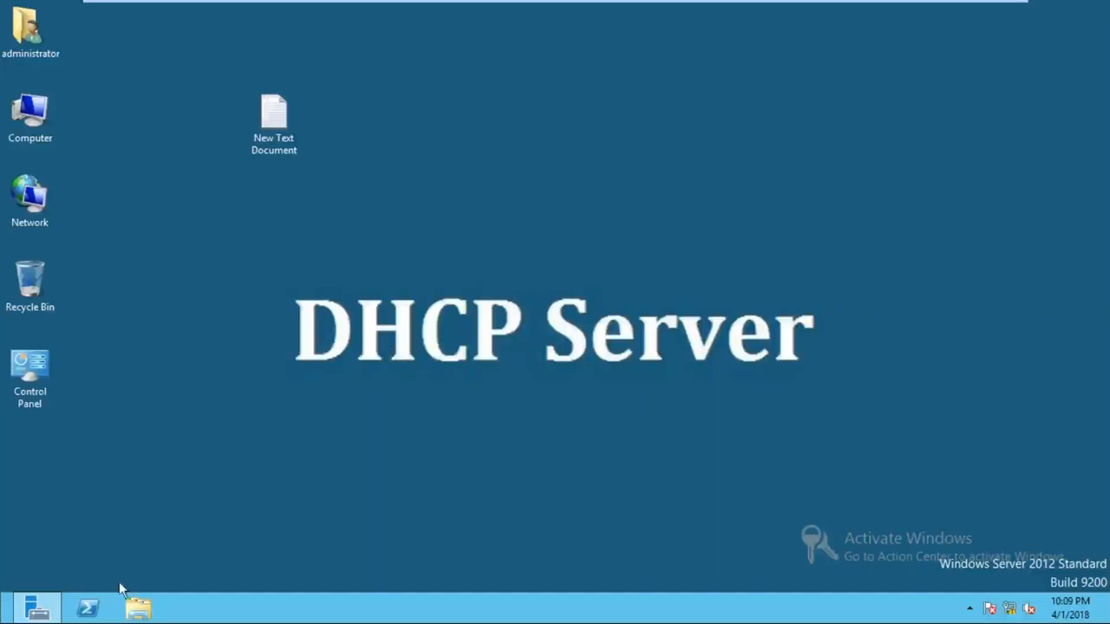
# - Bring up Server Manager and launch Add Roles and Features from the Dashboard
pyautogui.click(40, 613)
pyautogui.moveTo(585, 121); pyautogui.dragTo(596, 87)
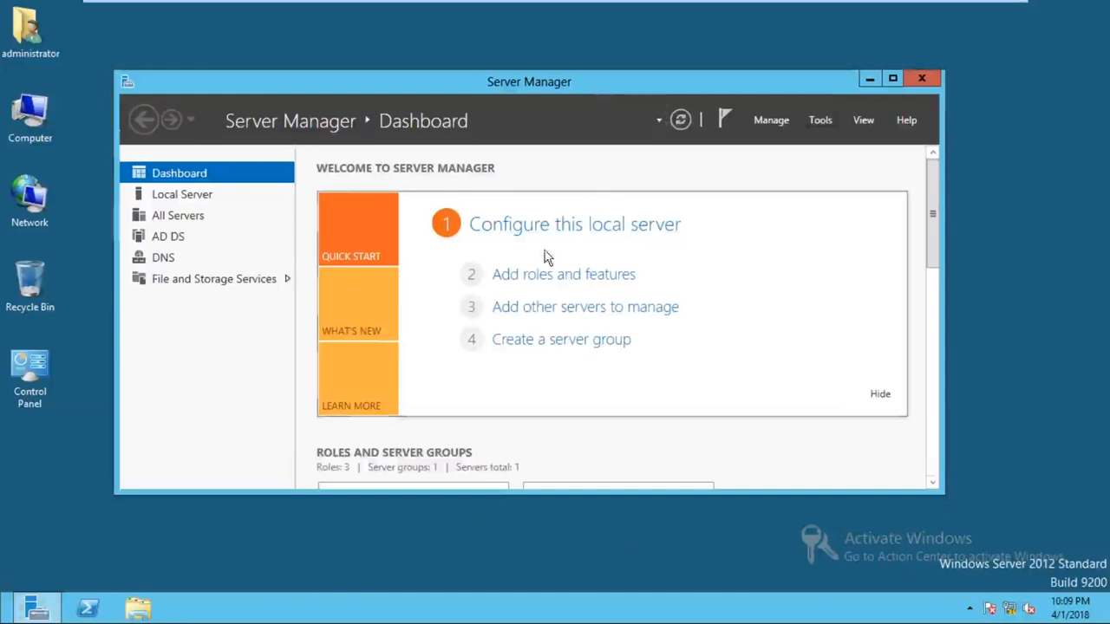
pyautogui.click(173, 285)
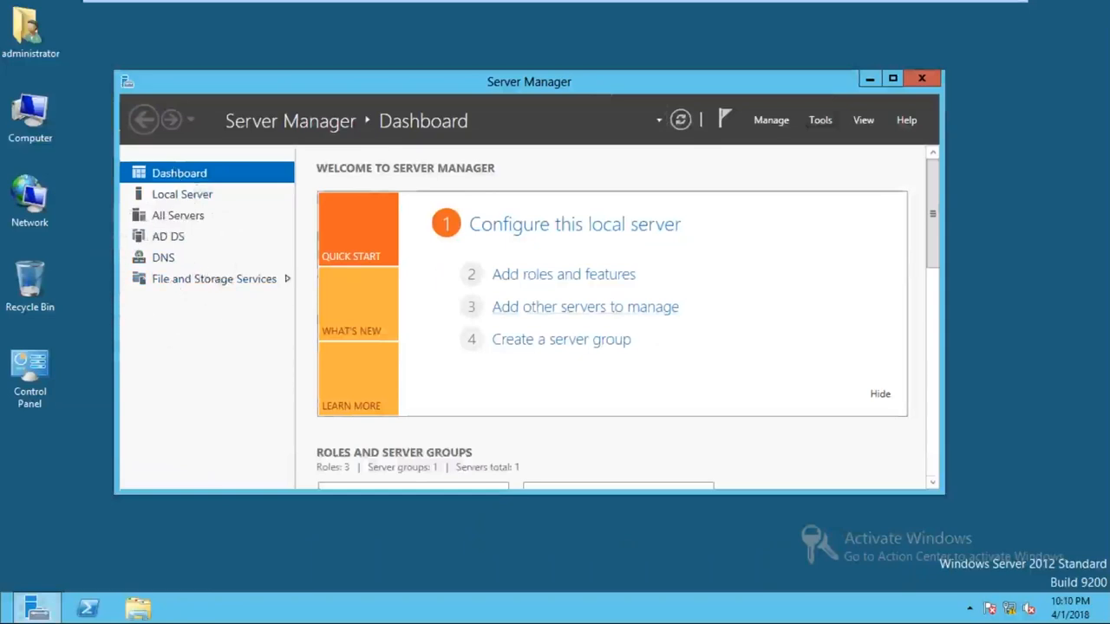
pyautogui.click(547, 274)
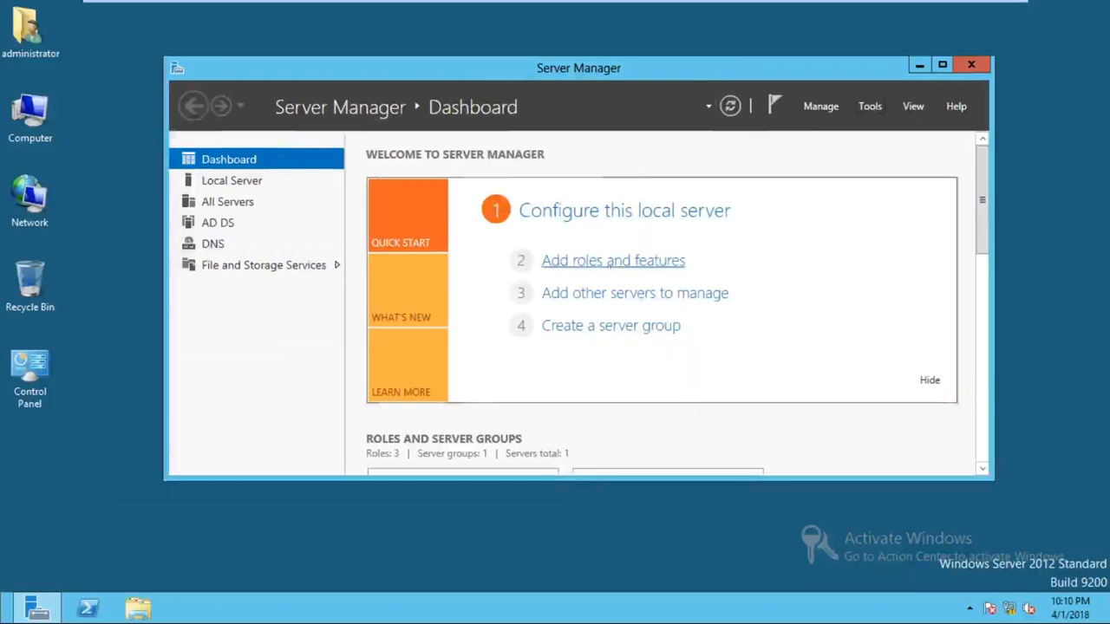
pyautogui.click(611, 271)
pyautogui.click(610, 271)
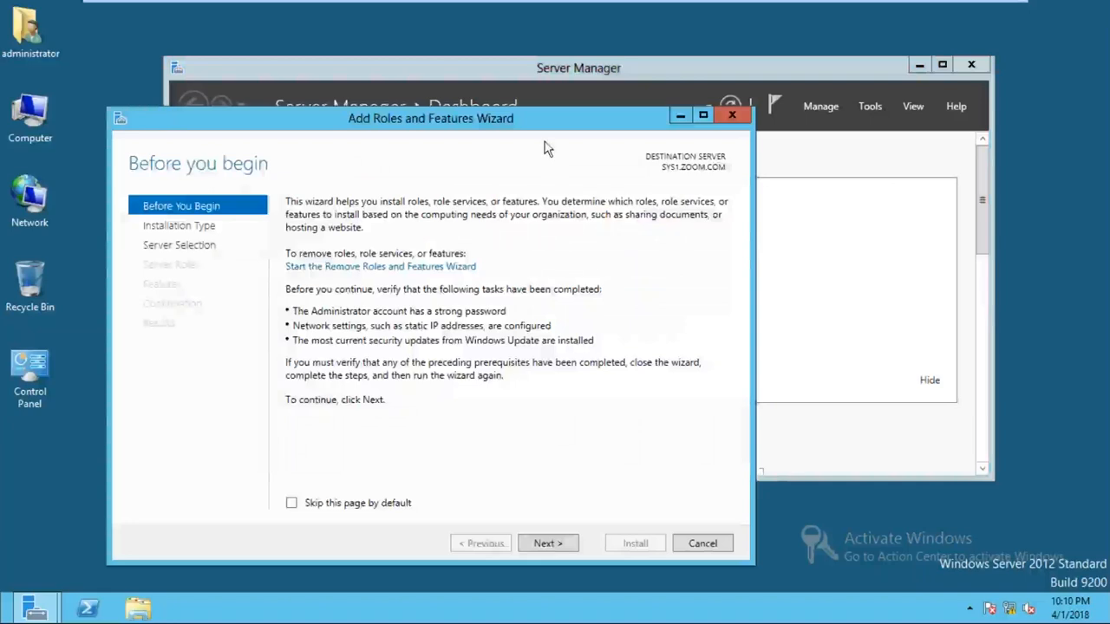
# - Keep role-based install targeting SYS1.ZOOM.COM and select DHCP Server with its management tools
pyautogui.click(548, 543)
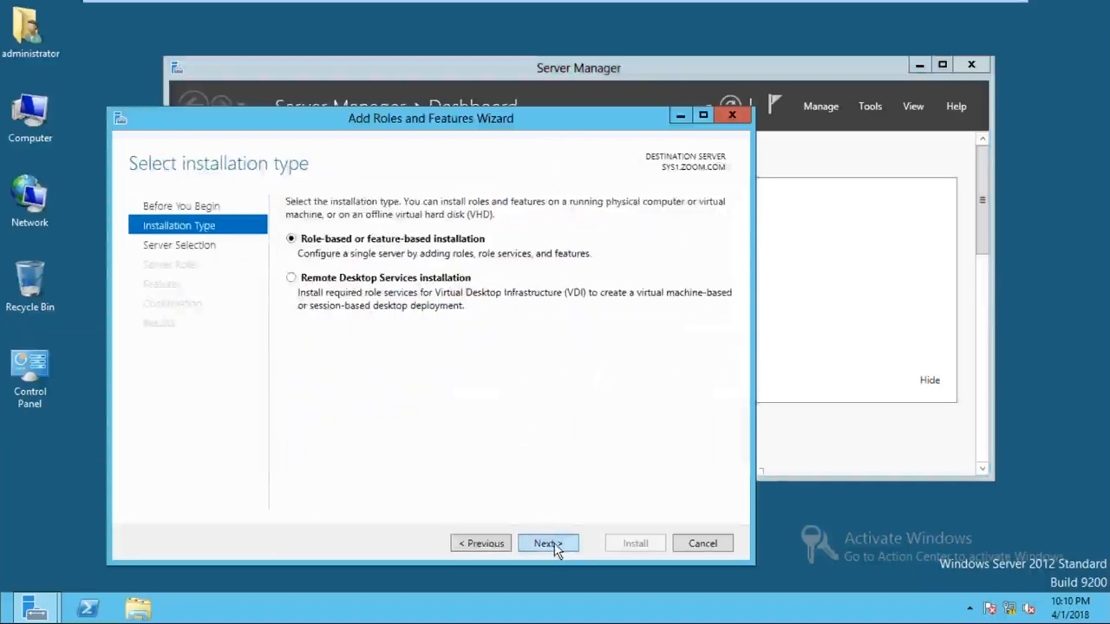
pyautogui.click(554, 544)
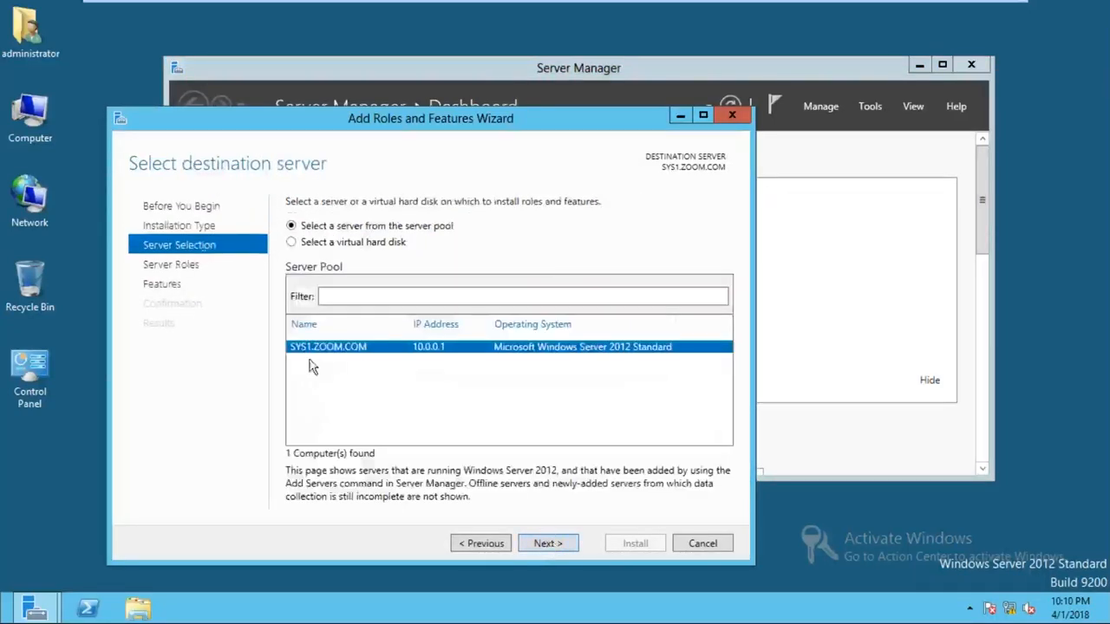
pyautogui.click(544, 543)
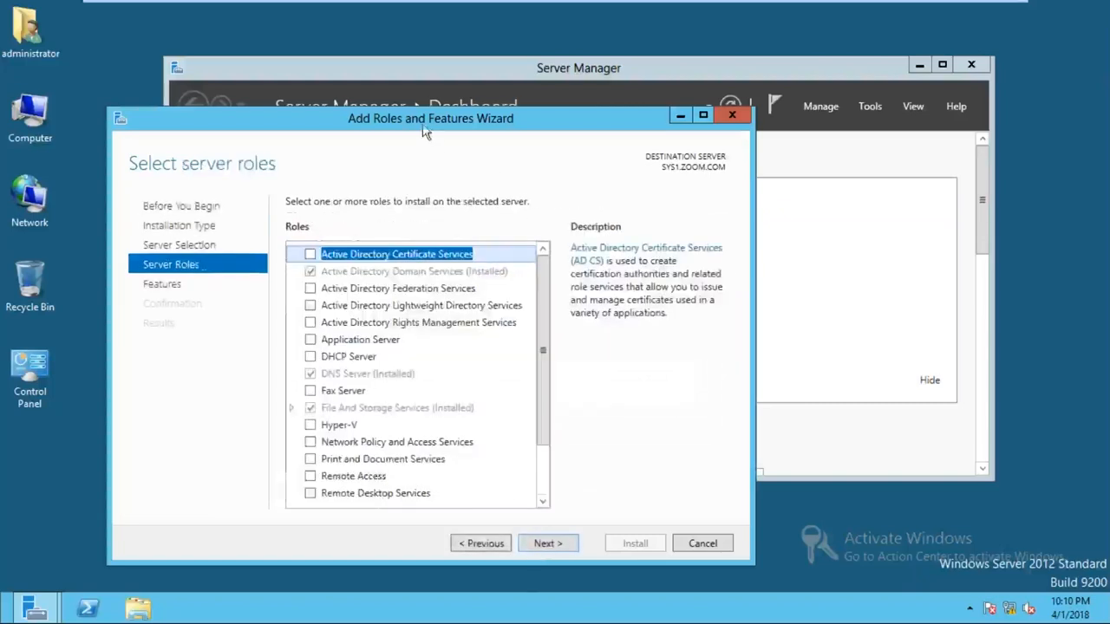
pyautogui.moveTo(425, 126); pyautogui.dragTo(412, 85)
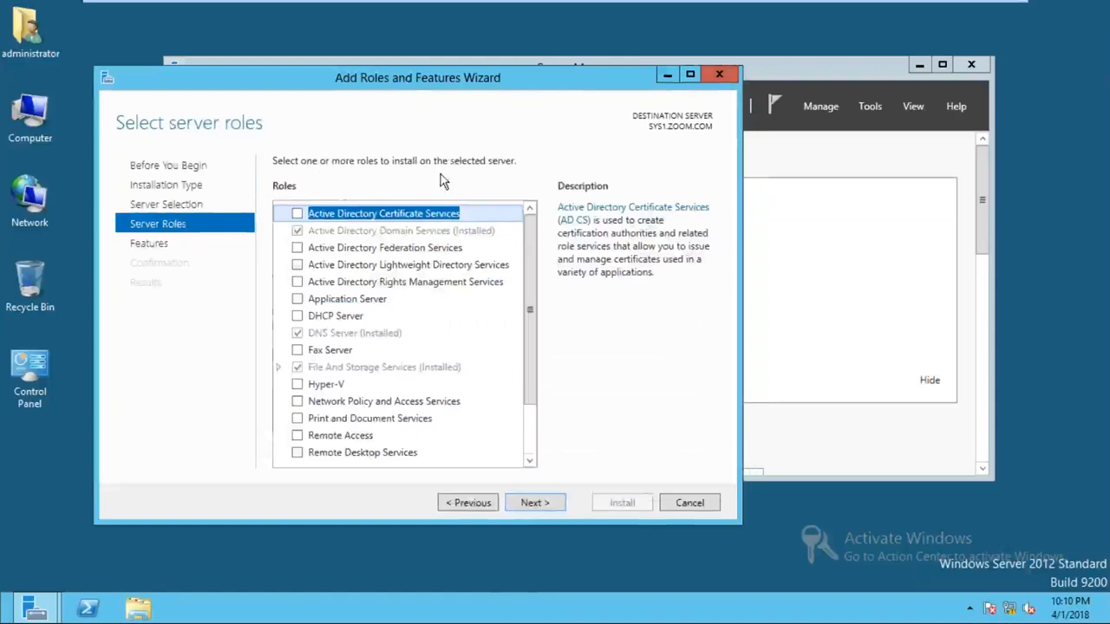
pyautogui.click(342, 319)
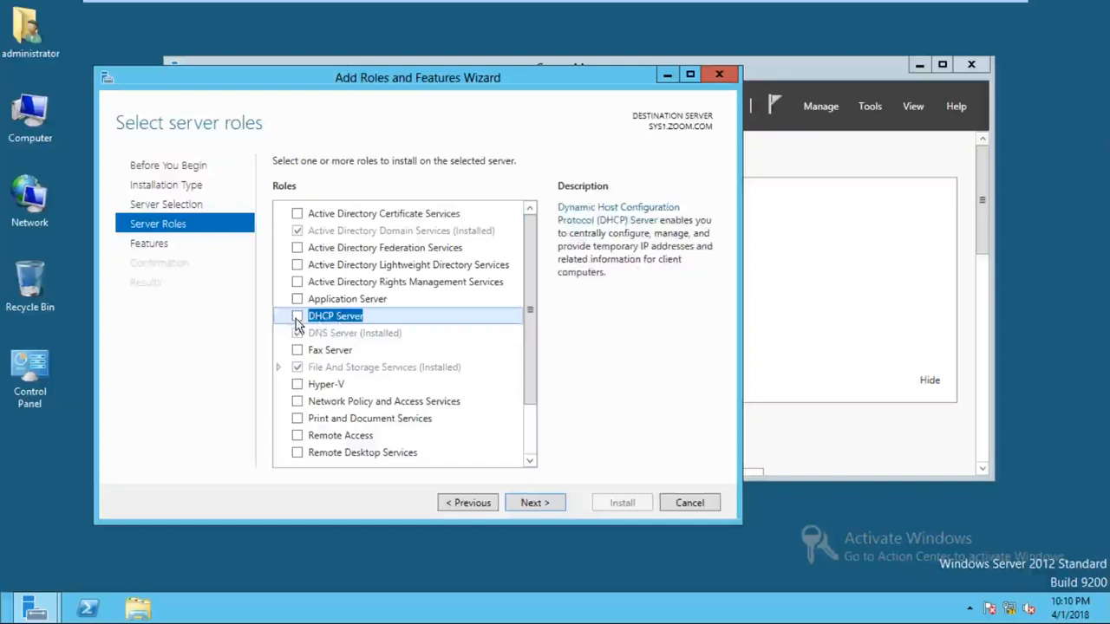
pyautogui.click(298, 319)
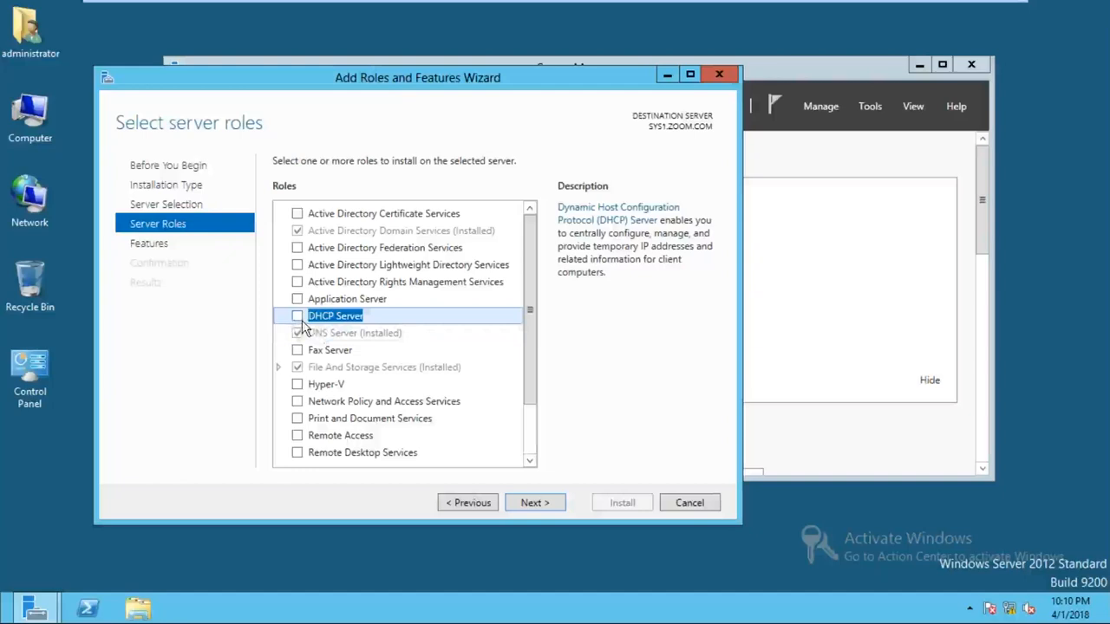
pyautogui.click(299, 319)
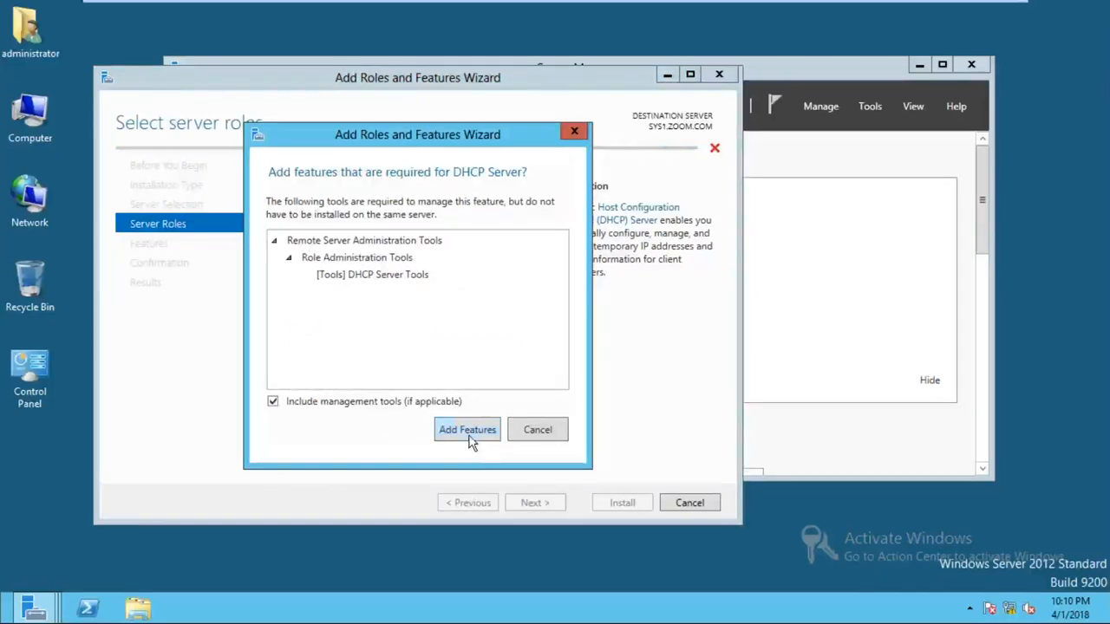
pyautogui.click(468, 437)
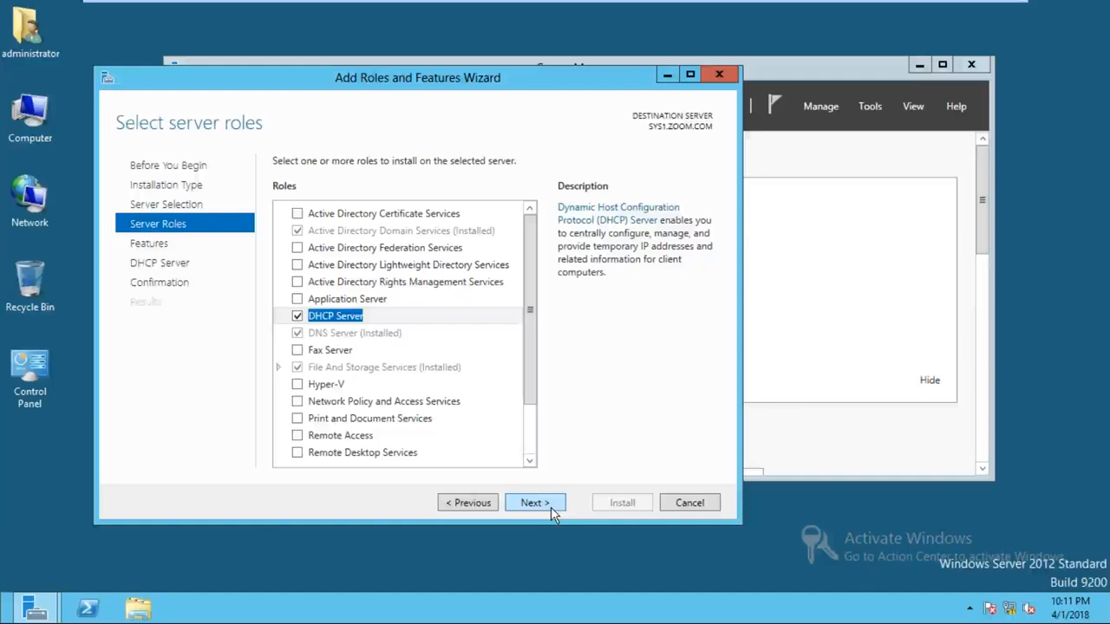
# - Advance past the Features and DHCP Server pages and begin the installation
pyautogui.click(551, 507)
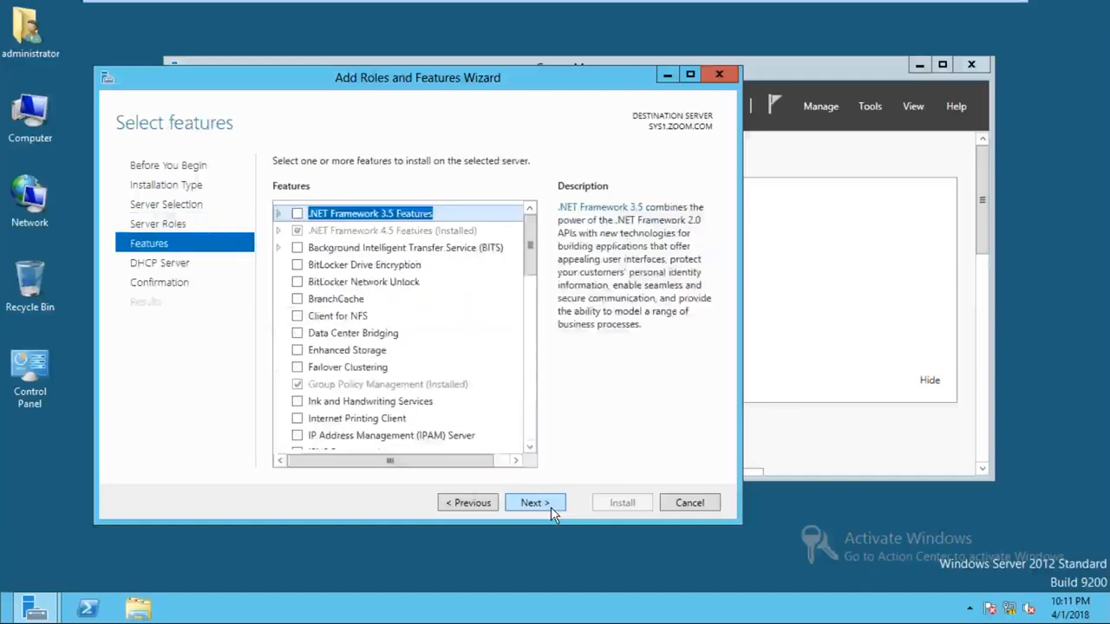
pyautogui.click(551, 507)
pyautogui.click(552, 510)
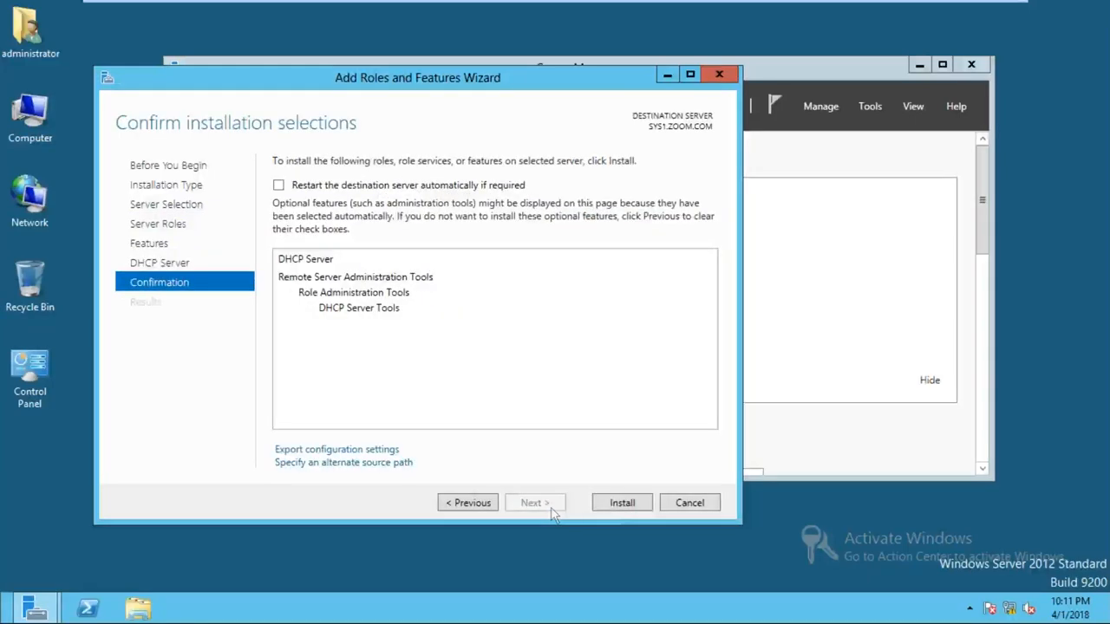
pyautogui.click(618, 508)
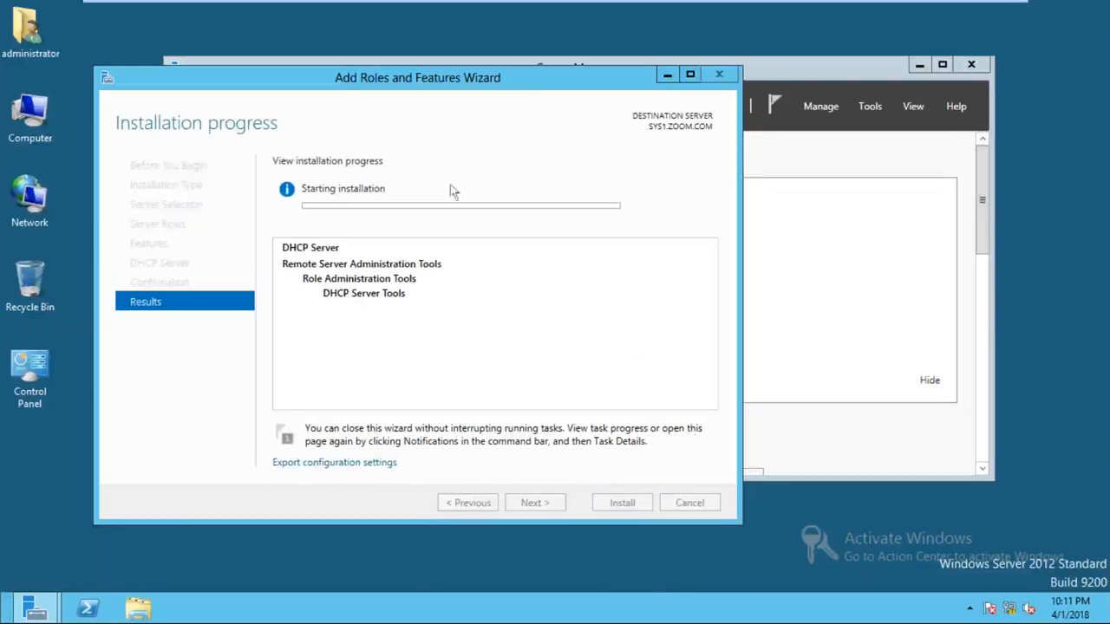
# - Wait for the DHCP Server installation to succeed, then close the wizard
pyautogui.moveTo(480, 85); pyautogui.dragTo(469, 79)
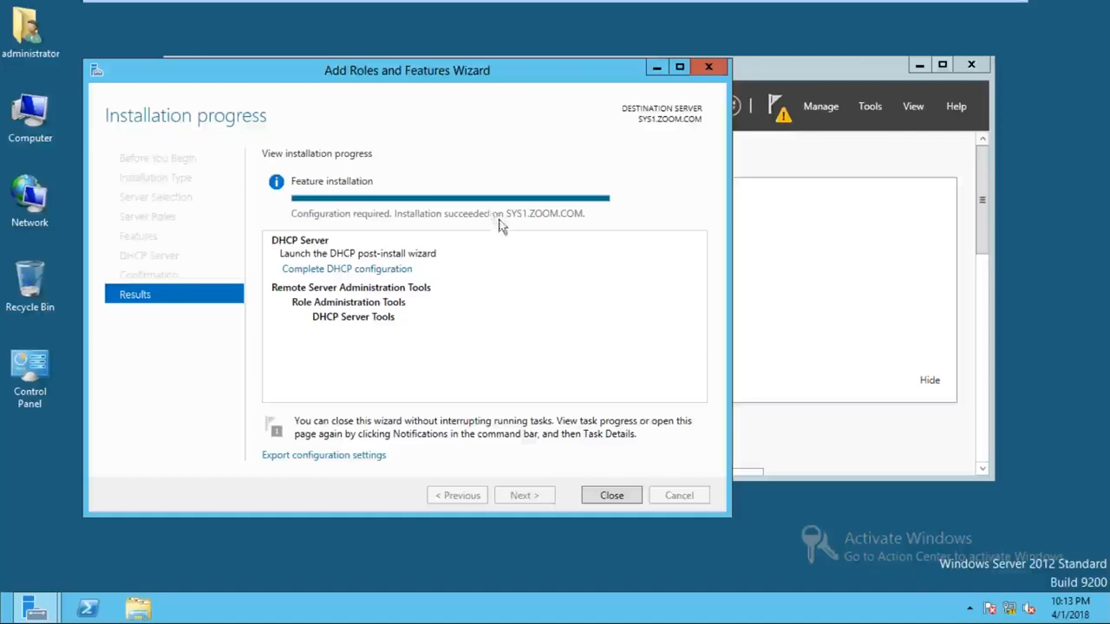
pyautogui.click(320, 232)
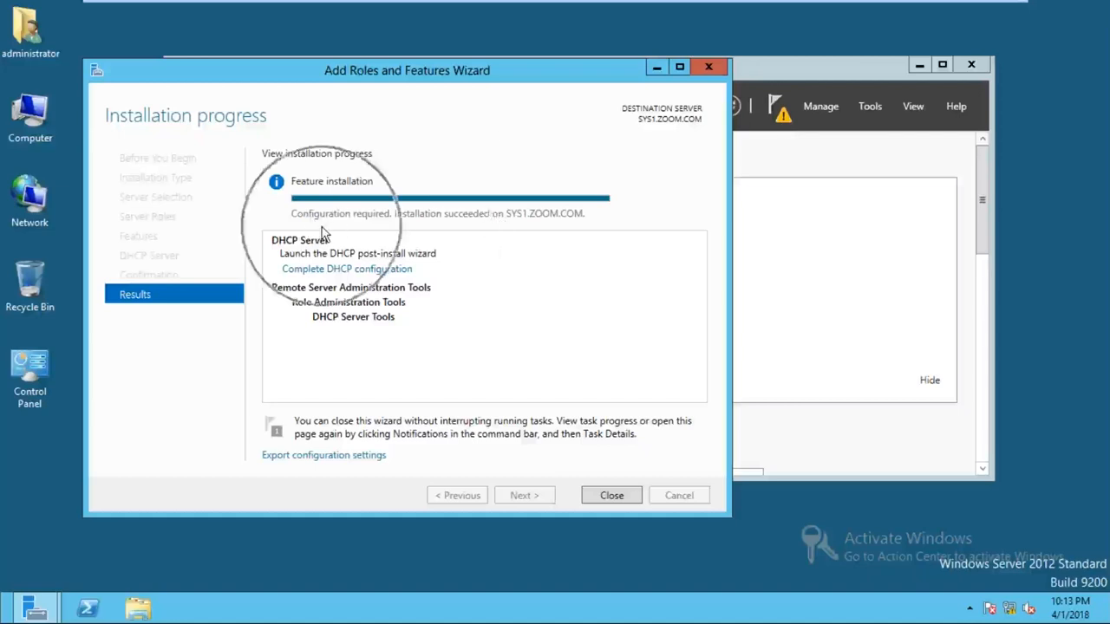
pyautogui.click(325, 232)
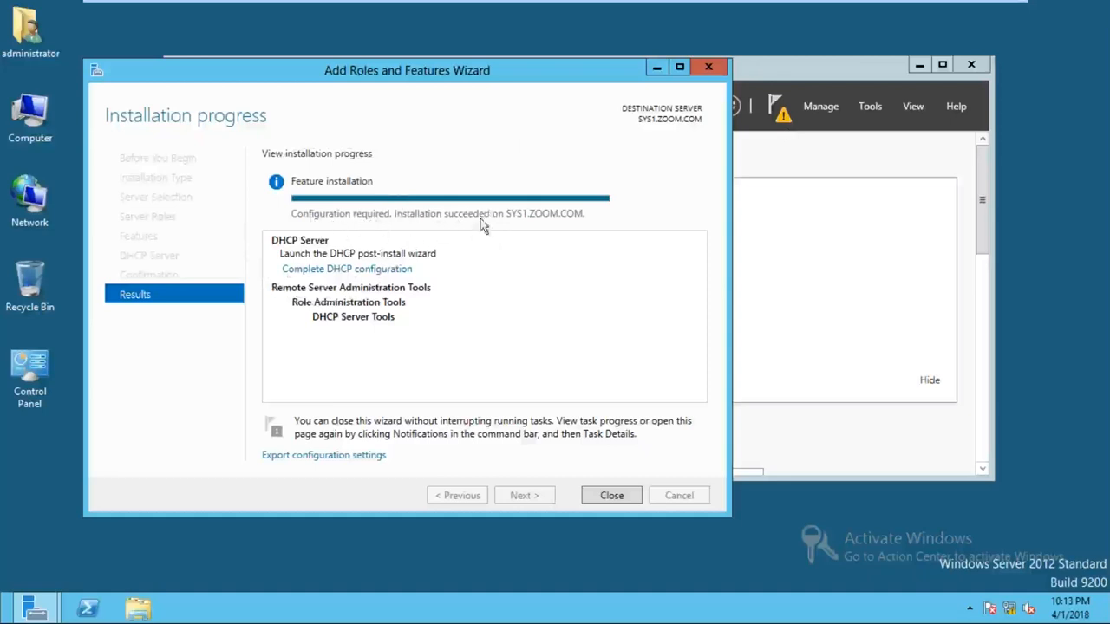
pyautogui.click(609, 495)
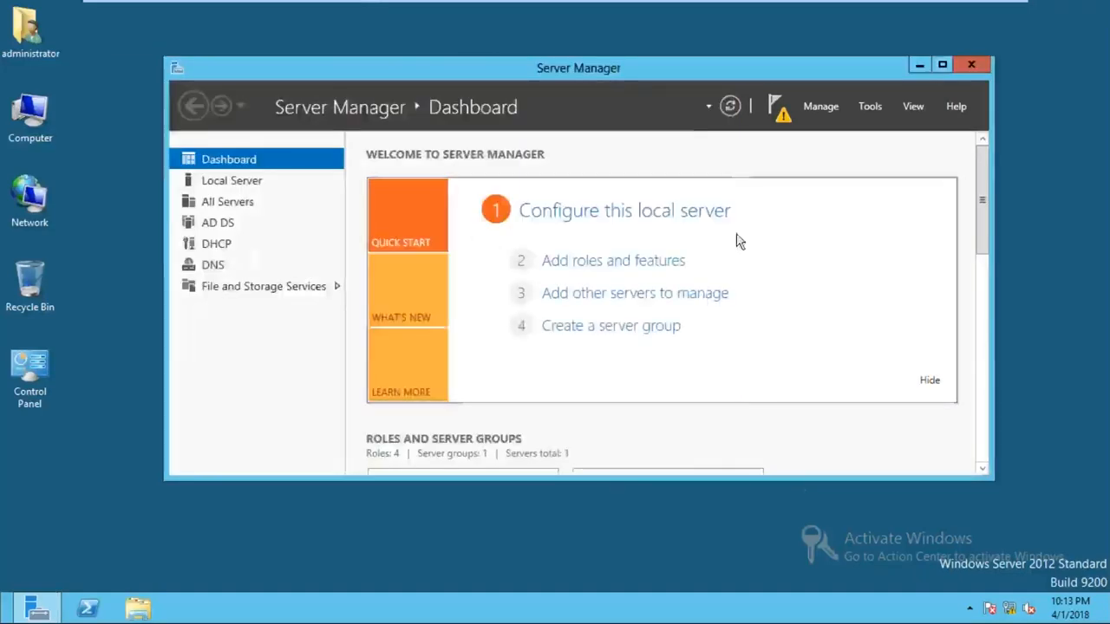
# - Complete the DHCP post-install configuration, committing security groups and AD DS authorization
pyautogui.click(780, 128)
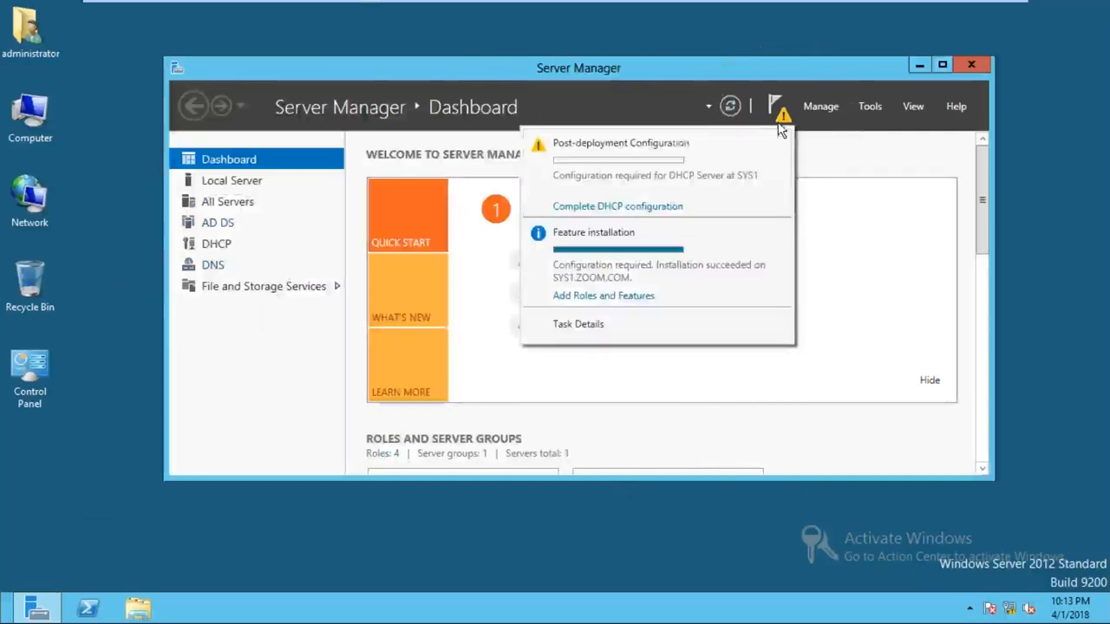
pyautogui.click(614, 208)
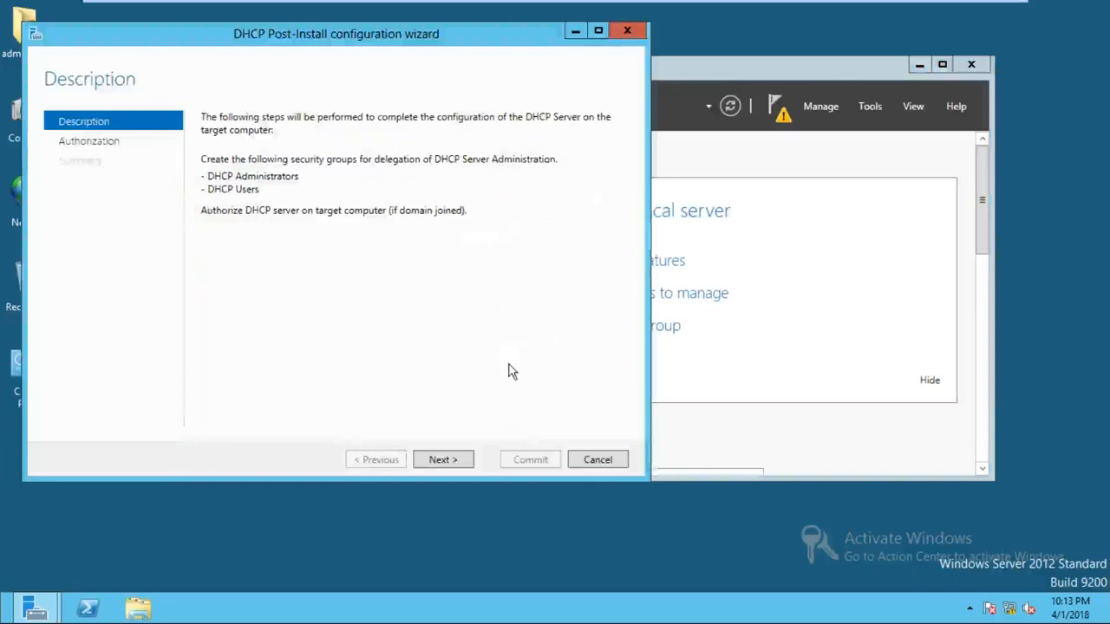
pyautogui.click(448, 462)
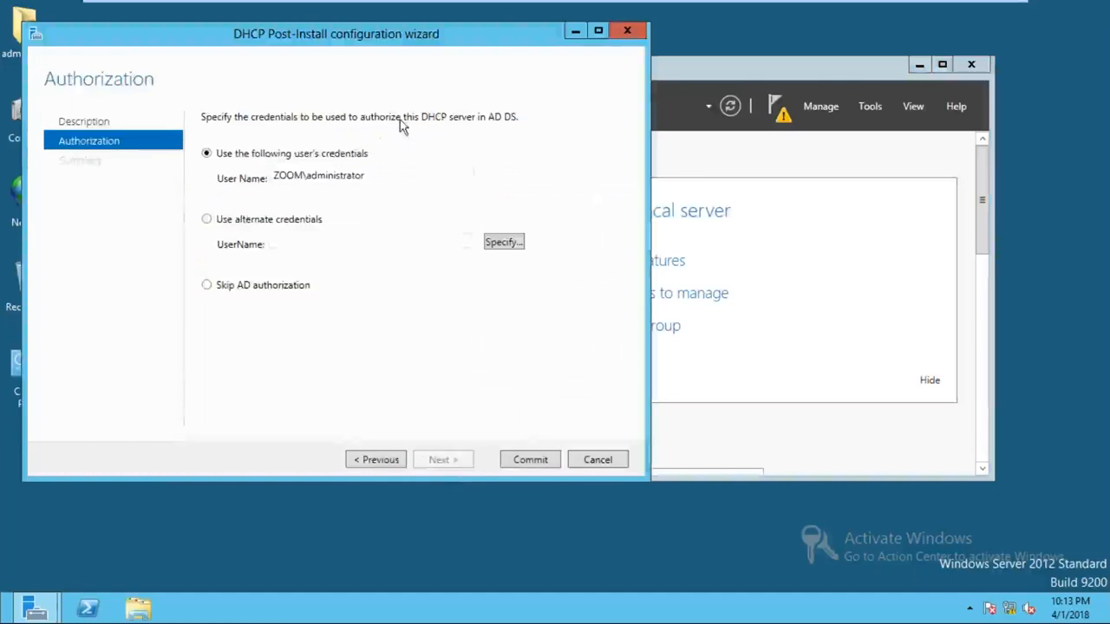
pyautogui.click(318, 197)
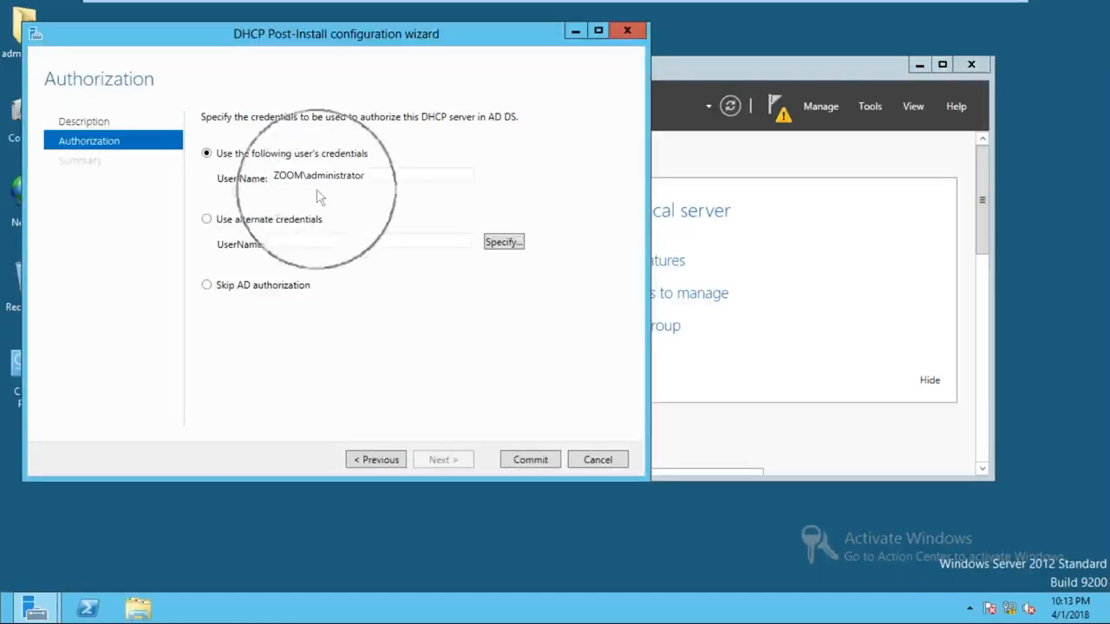
pyautogui.click(523, 464)
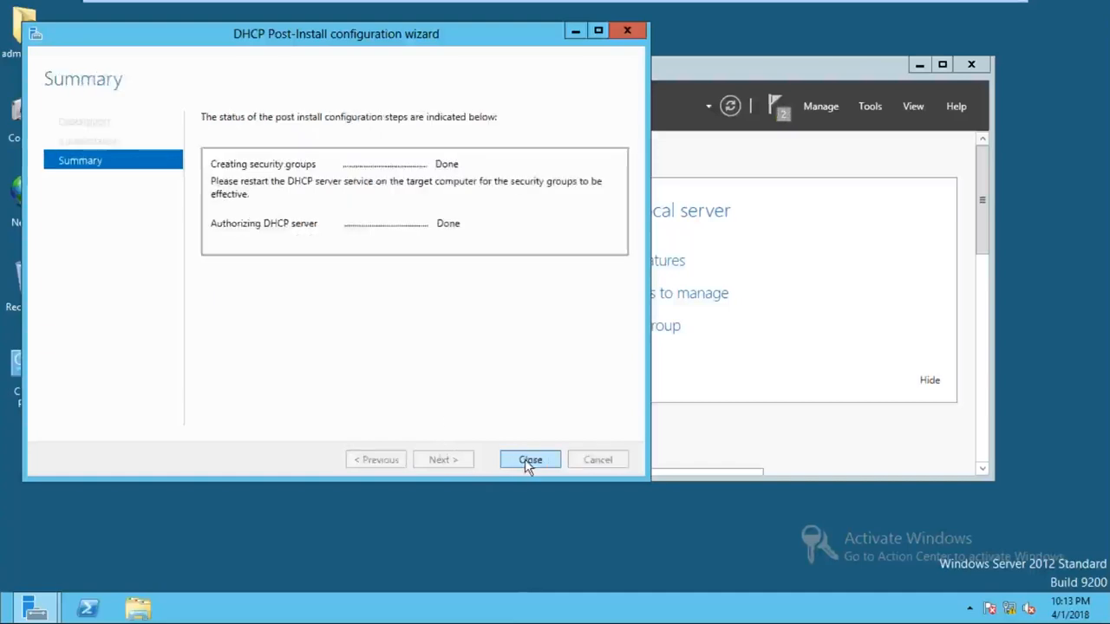
pyautogui.click(529, 461)
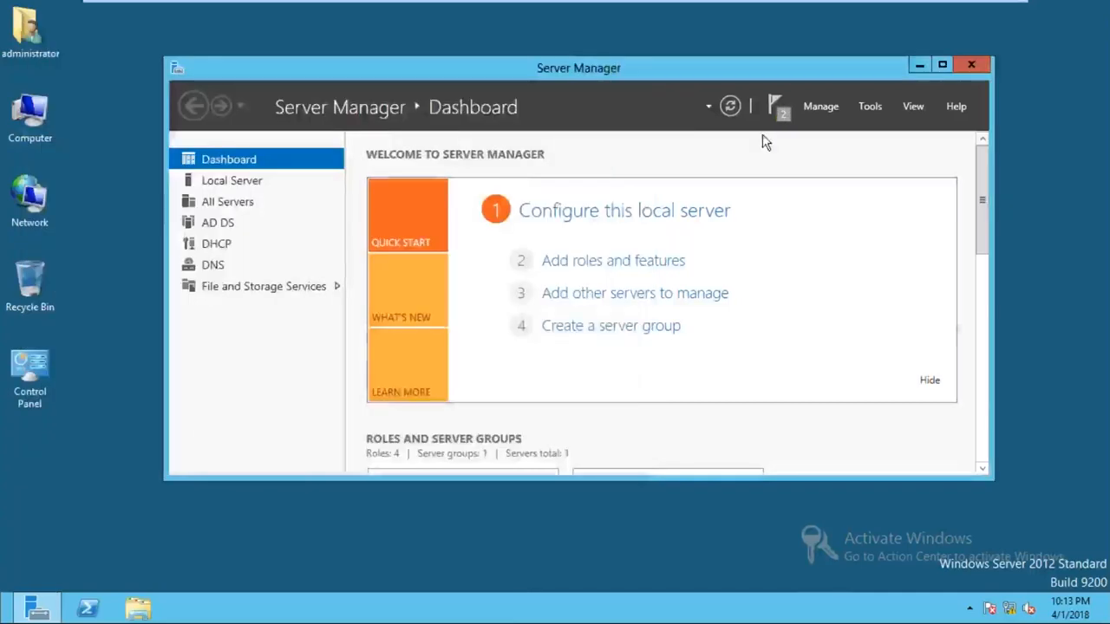
# - Launch the DHCP console from Server Manager's Tools menu
pyautogui.click(872, 106)
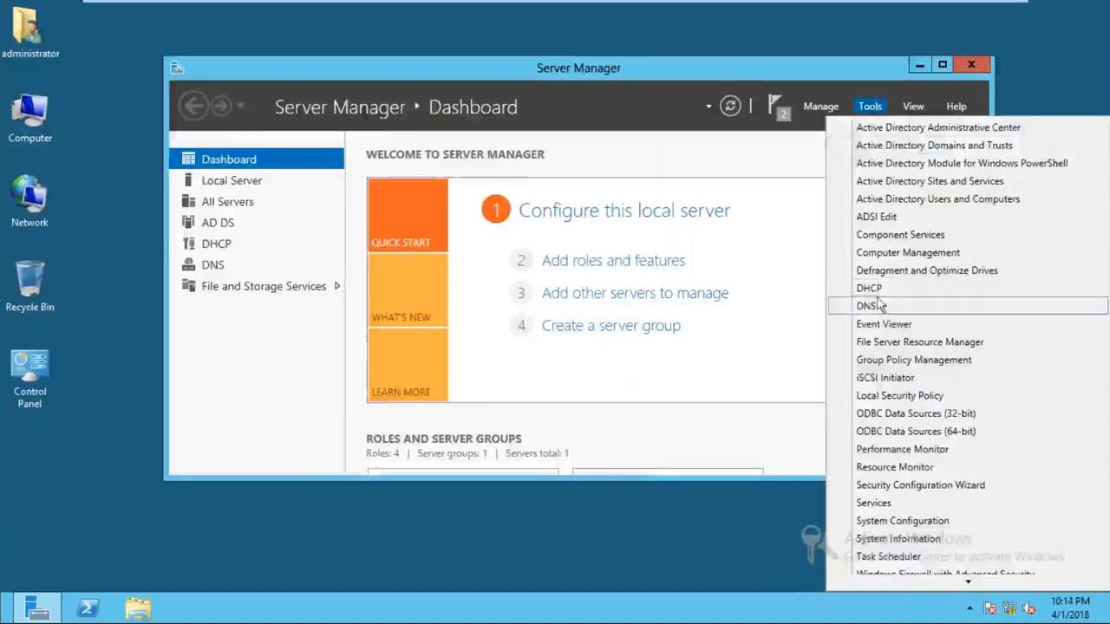
pyautogui.click(876, 305)
pyautogui.click(921, 66)
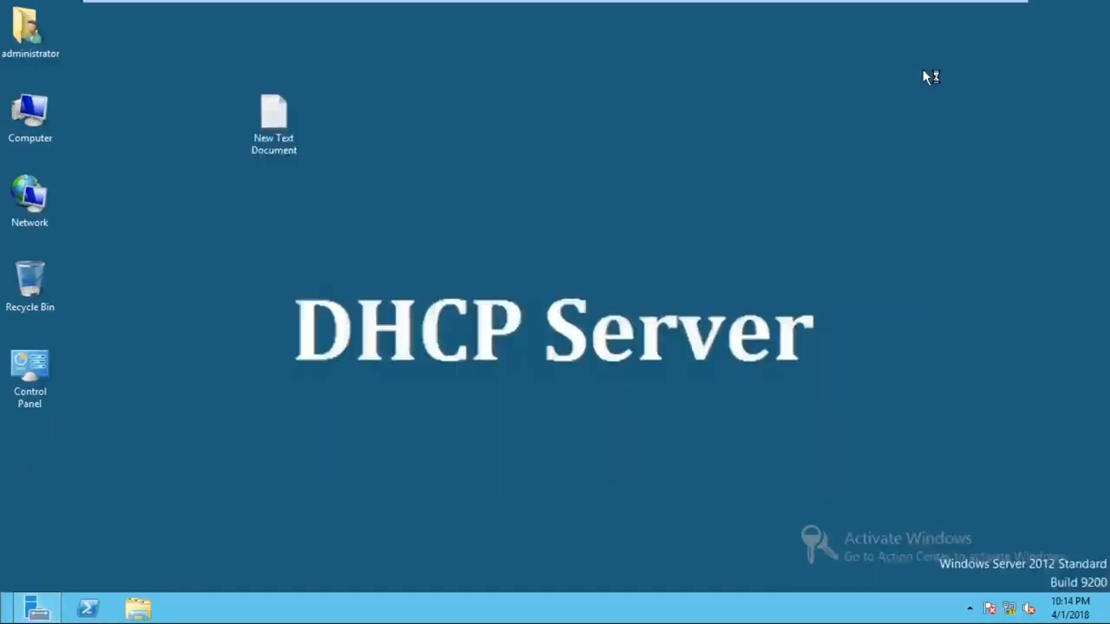